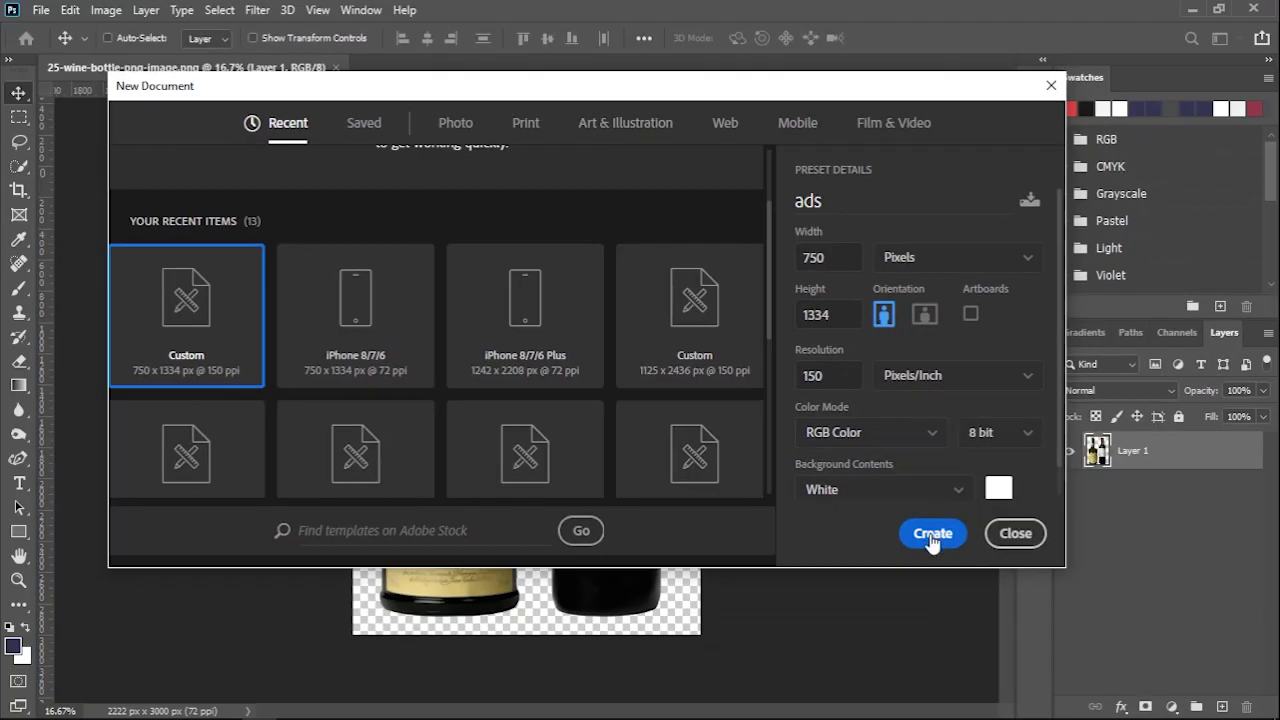
Create a white 750 × 1334 px, 150 ppi document named ads.
{"action": "left_click", "coordinate": [931, 535]}
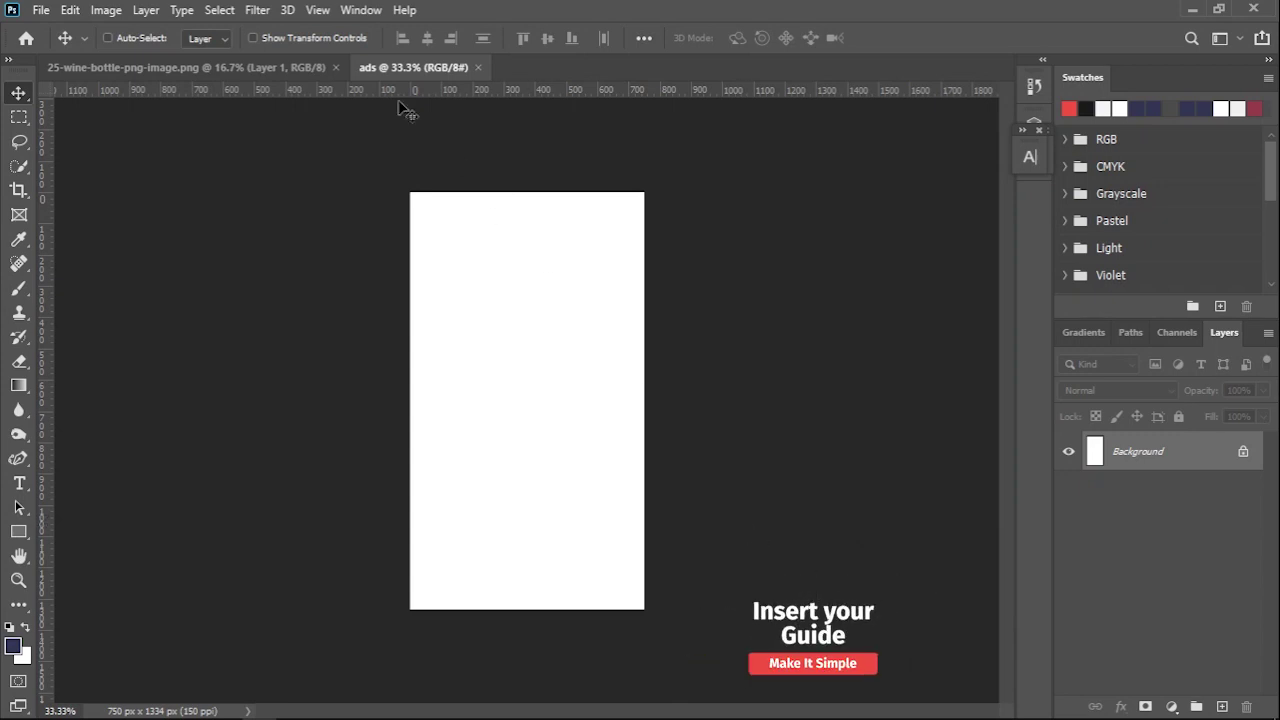
{"action": "left_click", "coordinate": [317, 10]}
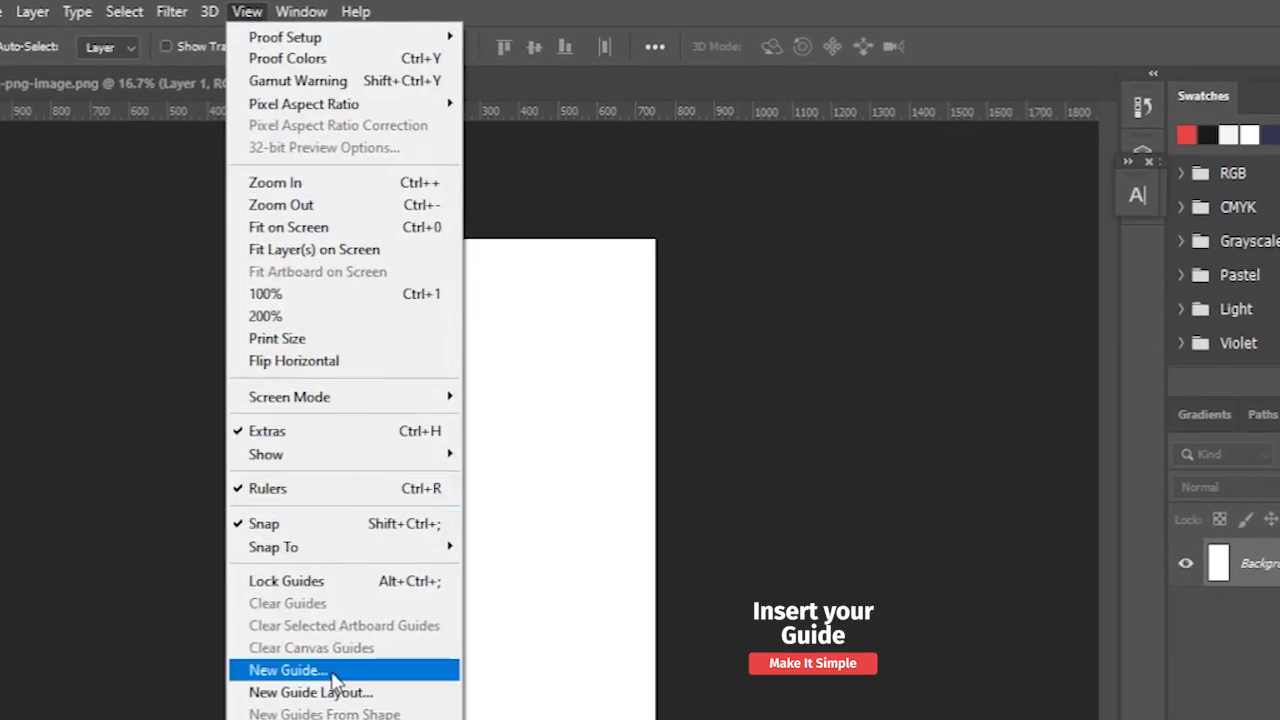
Add a vertical guide at 50% to mark the canvas centre.
{"action": "left_click", "coordinate": [338, 672]}
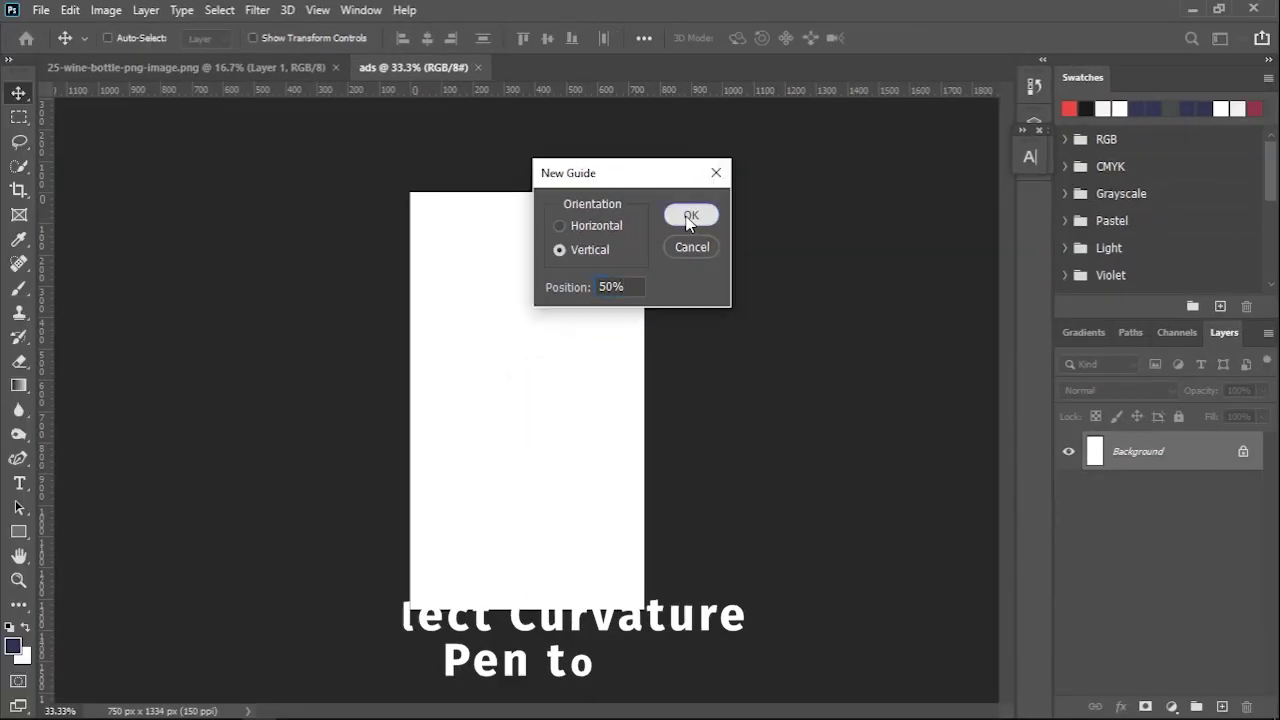
{"action": "left_click", "coordinate": [689, 213]}
{"action": "left_click", "coordinate": [18, 458]}
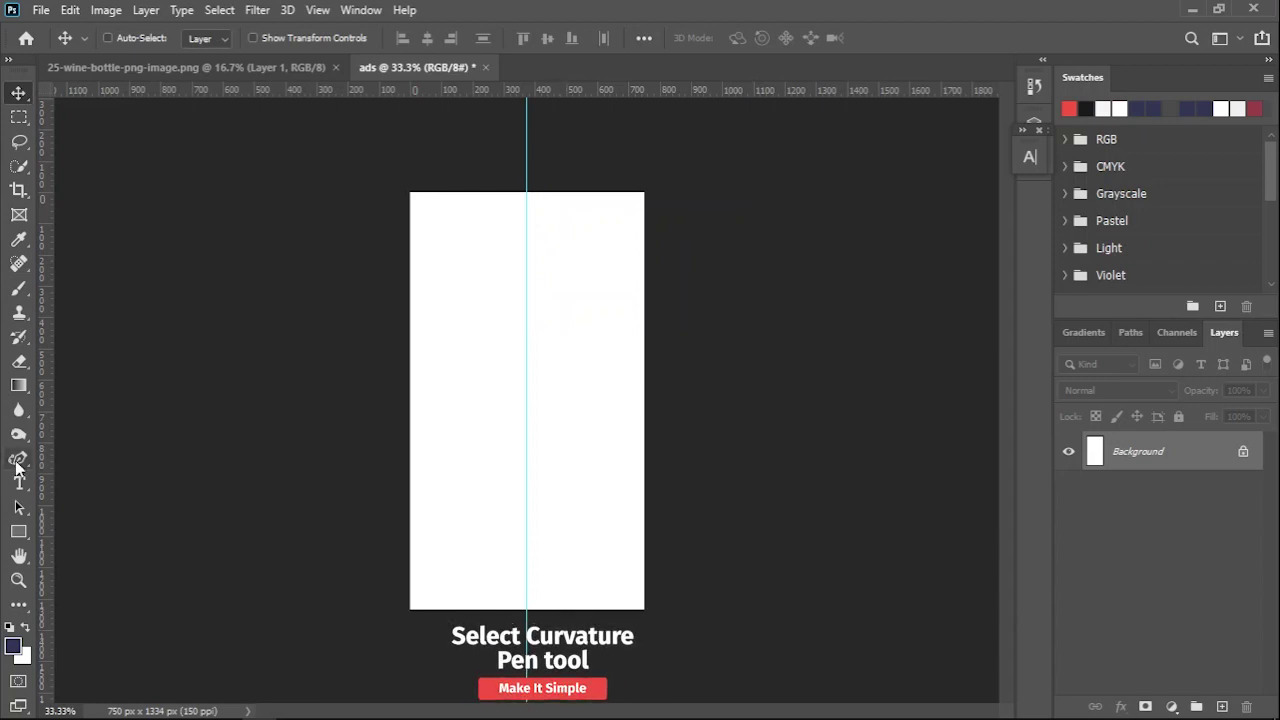
Draw a closed wavy path over the top of the canvas with the Curvature Pen.
{"action": "left_click", "coordinate": [403, 418]}
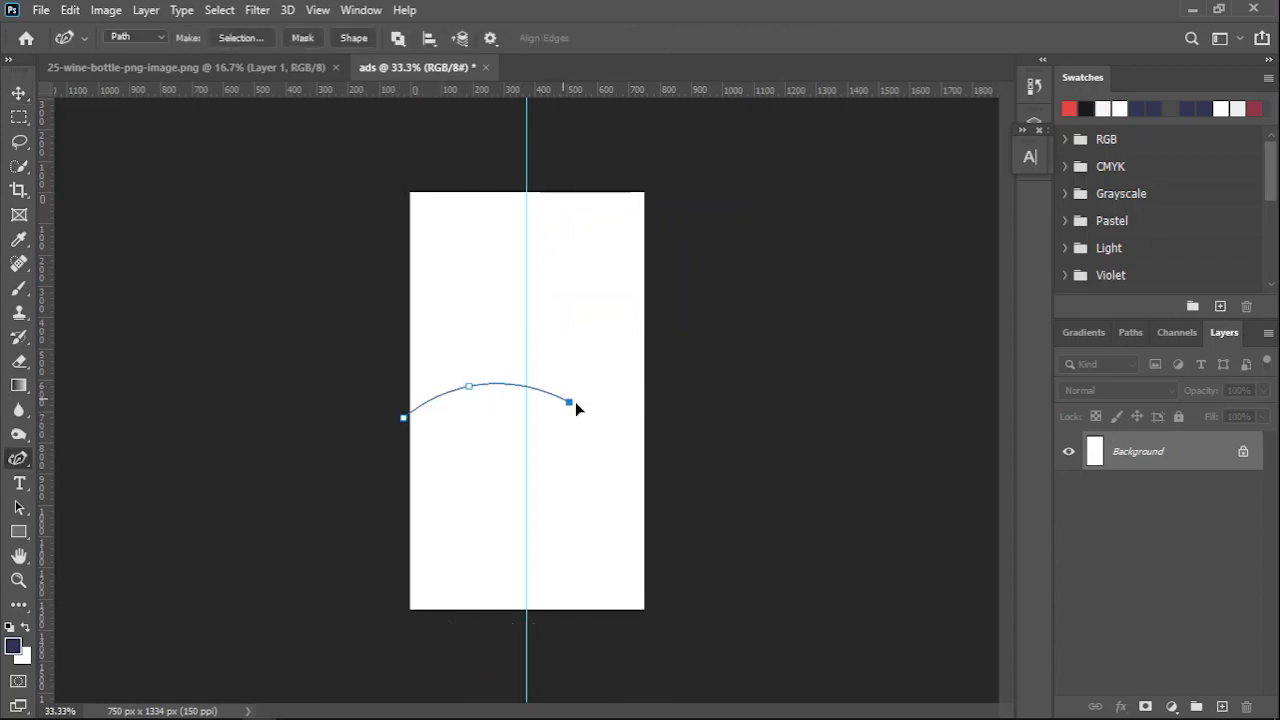
{"action": "left_click", "coordinate": [608, 394]}
{"action": "left_click", "coordinate": [725, 343]}
{"action": "left_click_drag", "start_coordinate": [726, 342], "coordinate": [747, 334]}
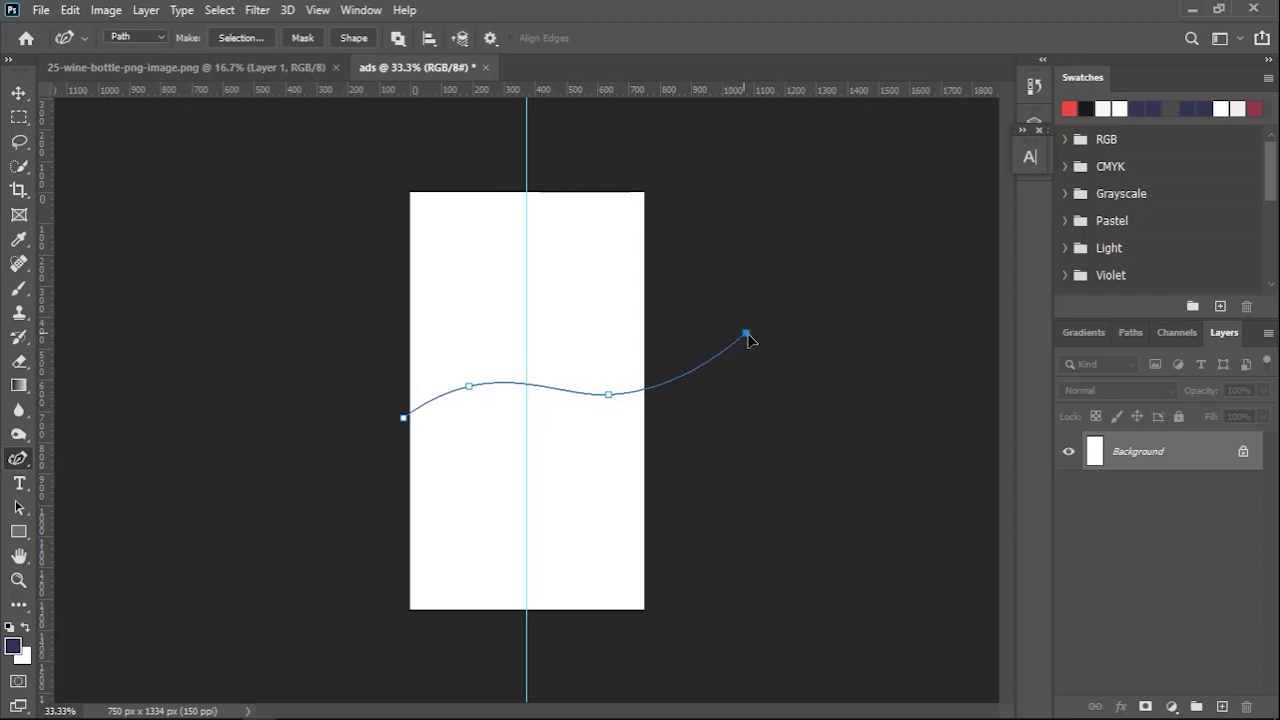
{"action": "left_click", "coordinate": [777, 114]}
{"action": "left_click", "coordinate": [406, 104]}
{"action": "left_click", "coordinate": [257, 172]}
{"action": "left_click", "coordinate": [248, 339]}
{"action": "left_click", "coordinate": [319, 413]}
{"action": "left_click", "coordinate": [404, 418]}
Turn the closed wave path into a selection.
{"action": "right_click", "coordinate": [468, 334]}
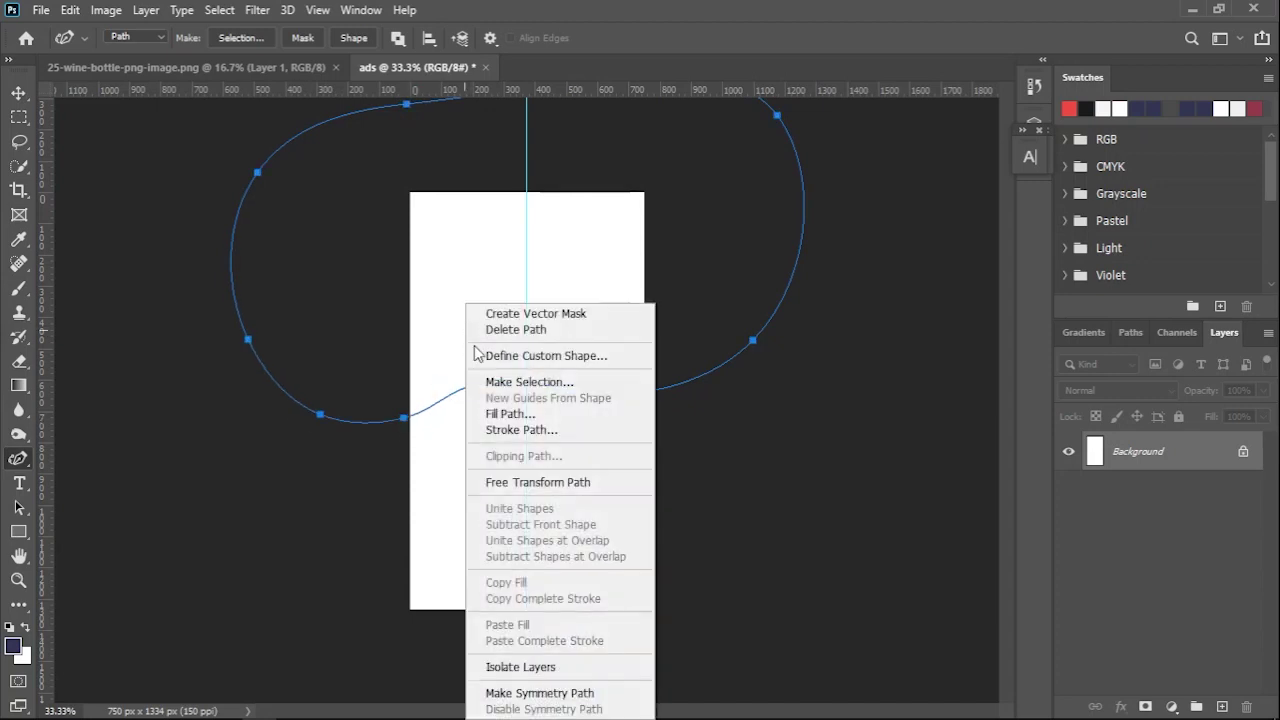
{"action": "left_click", "coordinate": [529, 381]}
{"action": "left_click", "coordinate": [734, 181]}
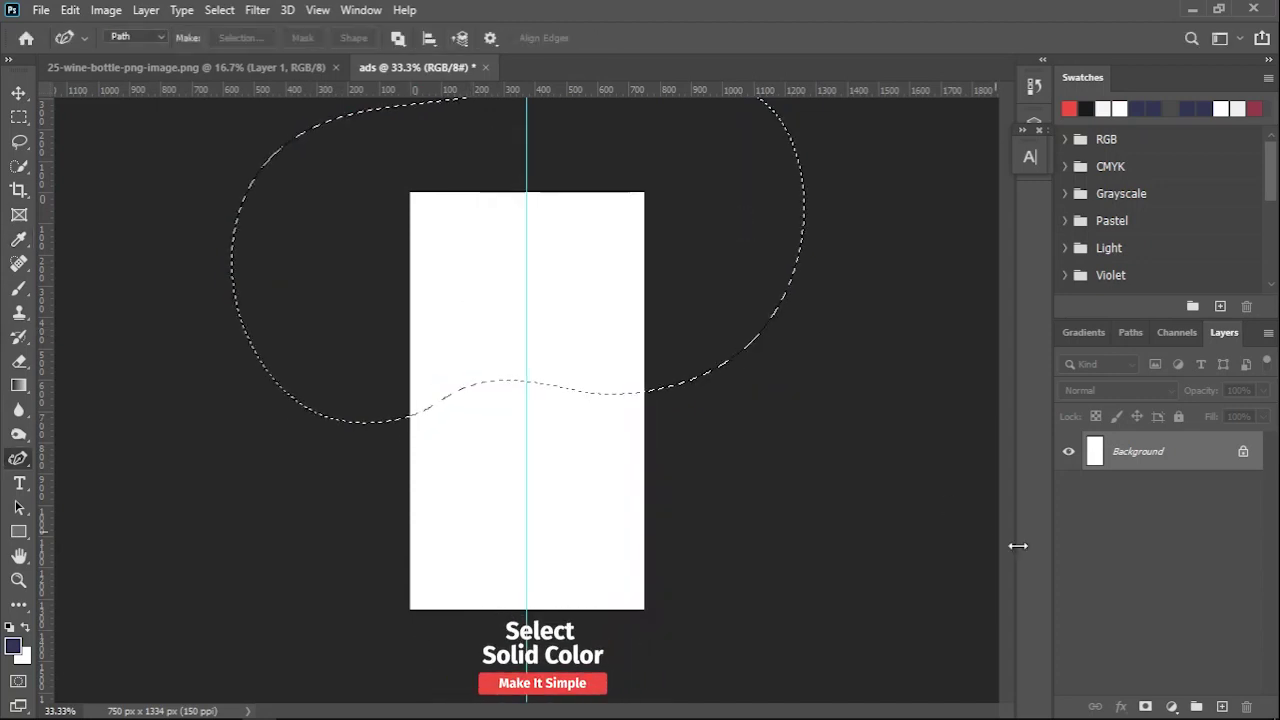
Fill the selection with a red e84545 Solid Color layer and nudge it down.
{"action": "left_click", "coordinate": [1172, 706]}
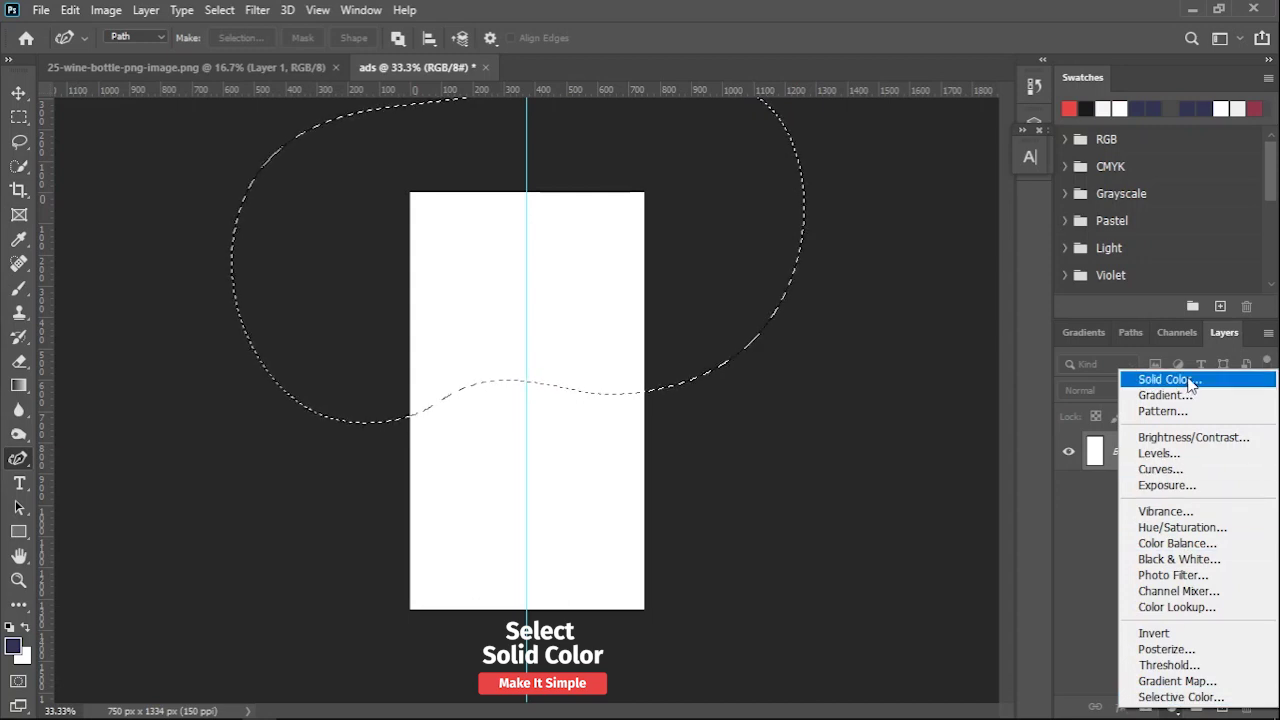
{"action": "left_click", "coordinate": [1165, 379]}
{"action": "left_click", "coordinate": [1076, 112]}
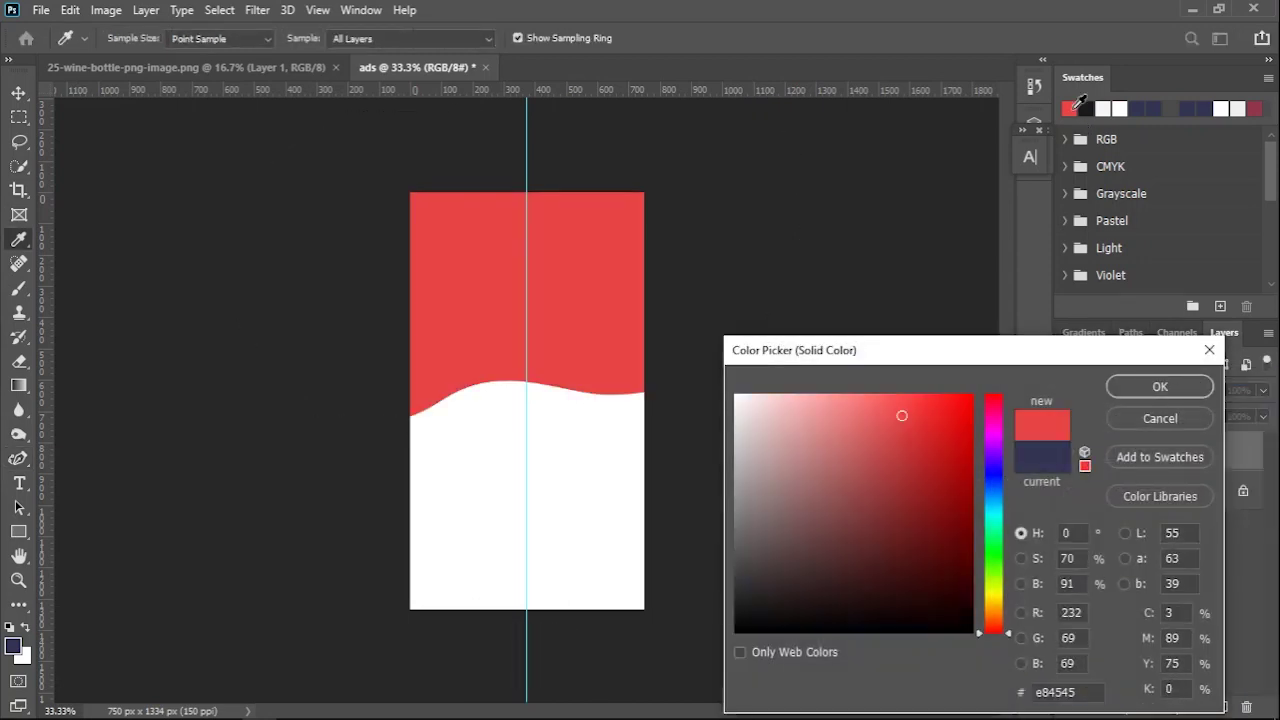
{"action": "left_click", "coordinate": [1116, 388]}
{"action": "key", "text": "v"}
{"action": "left_click_drag", "start_coordinate": [600, 318], "coordinate": [600, 355]}
{"action": "left_click", "coordinate": [234, 68]}
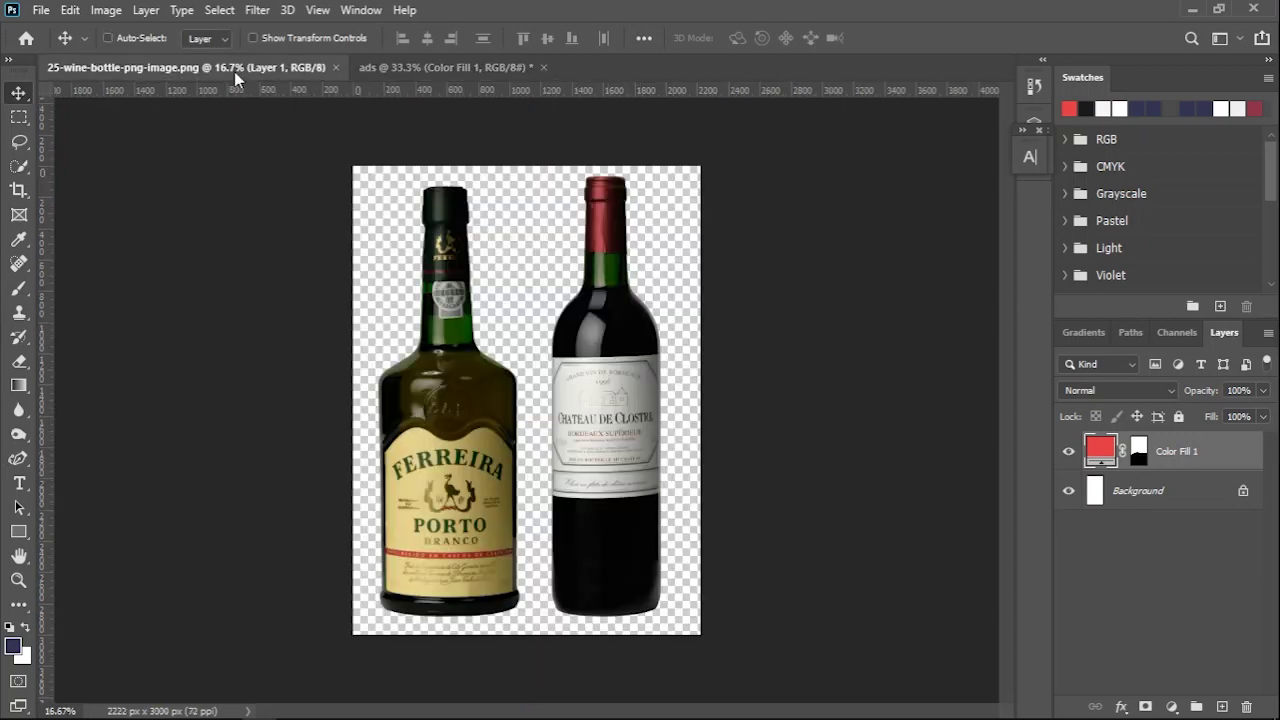
Copy the right bottle into the ad, scaled to about 26.6%, placed left over the wave.
{"action": "key", "text": "m"}
{"action": "left_click_drag", "start_coordinate": [508, 170], "coordinate": [731, 620]}
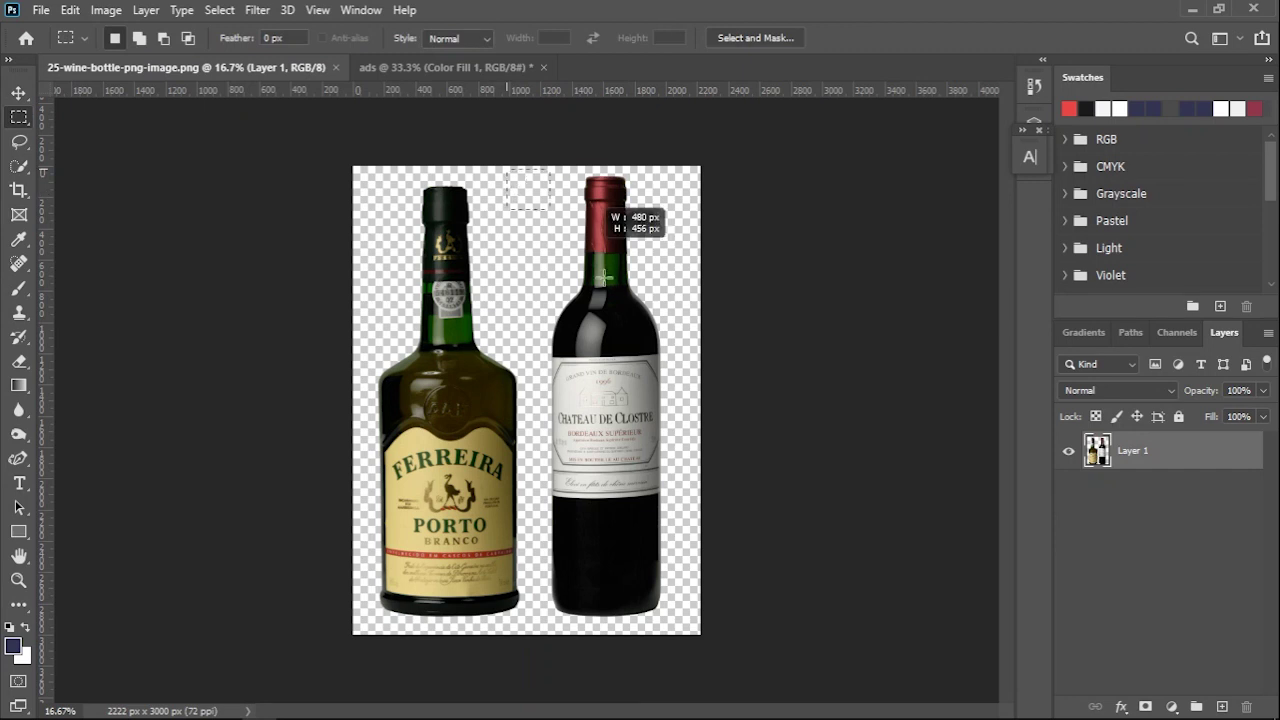
{"action": "mouse_move", "coordinate": [609, 446]}
{"action": "left_mouse_down"}
{"action": "mouse_move", "coordinate": [628, 448]}
{"action": "mouse_move", "coordinate": [486, 172]}
{"action": "left_mouse_up"}
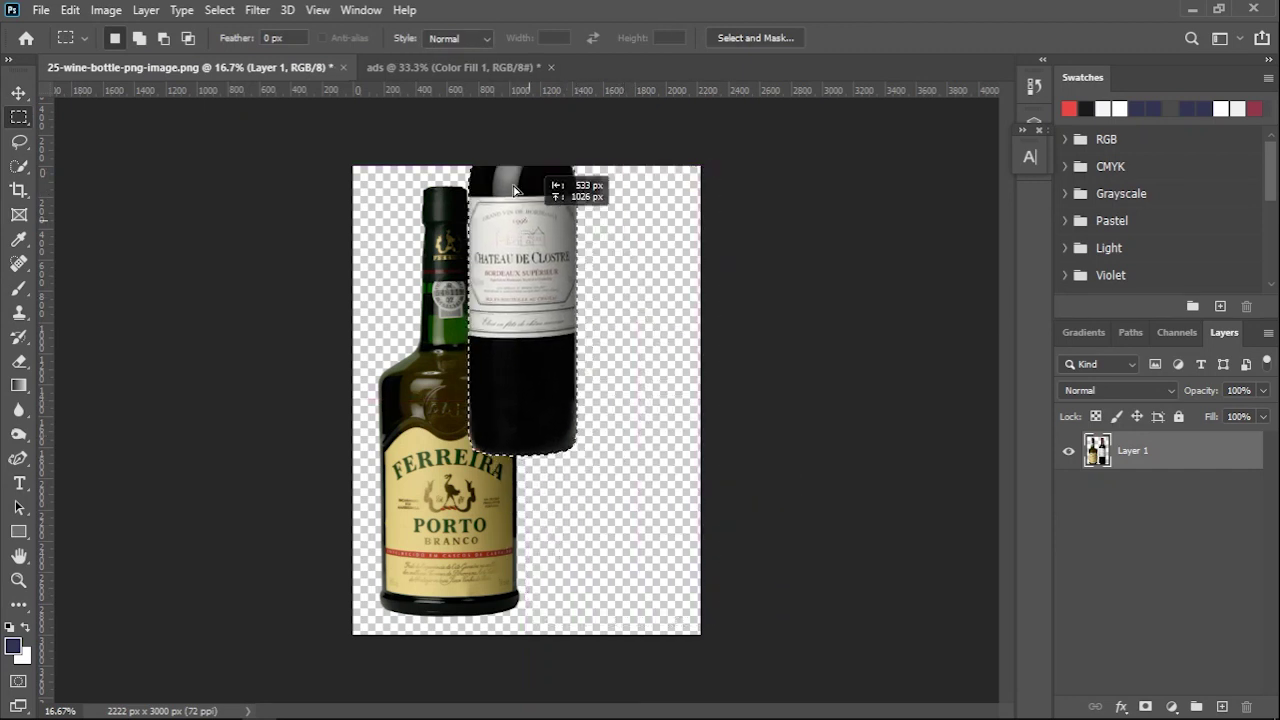
{"action": "left_click_drag", "start_coordinate": [517, 441], "coordinate": [517, 441]}
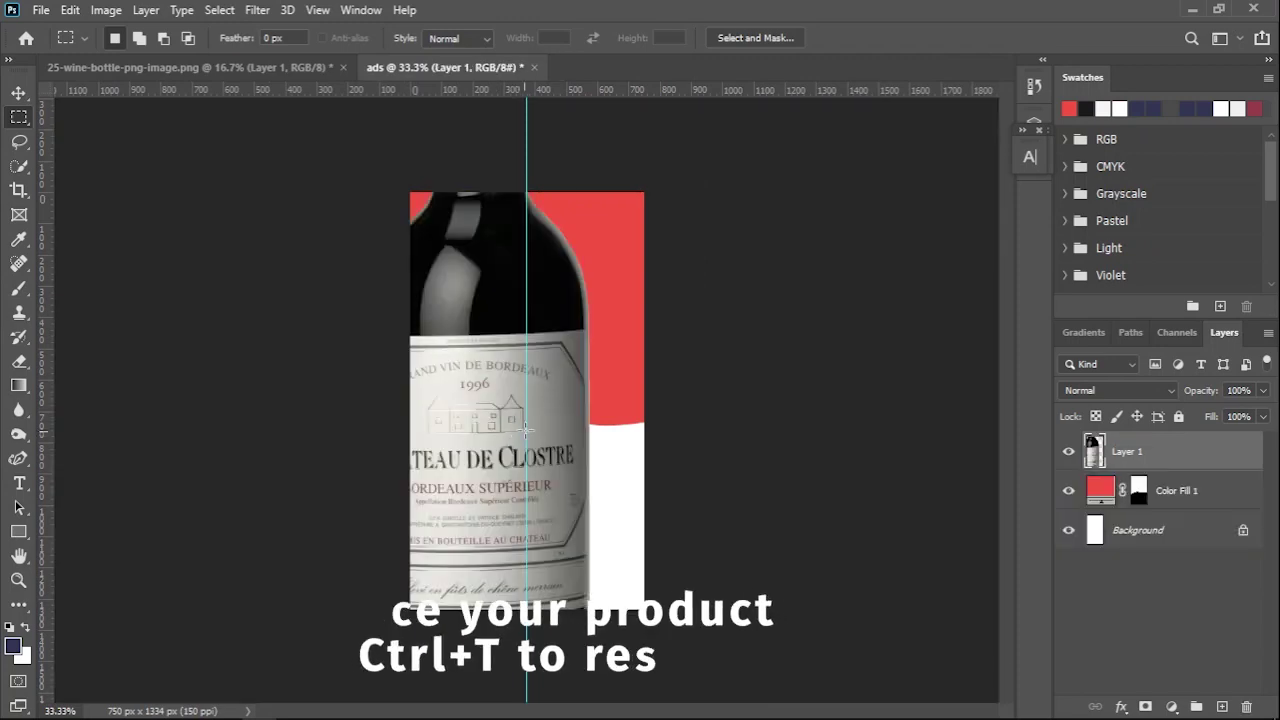
{"action": "key", "text": "ctrl+t"}
{"action": "mouse_move", "coordinate": [591, 414]}
{"action": "left_mouse_down"}
{"action": "mouse_move", "coordinate": [423, 463]}
{"action": "mouse_move", "coordinate": [443, 463]}
{"action": "mouse_move", "coordinate": [482, 420]}
{"action": "left_mouse_up"}
{"action": "left_click_drag", "start_coordinate": [441, 230], "coordinate": [456, 281]}
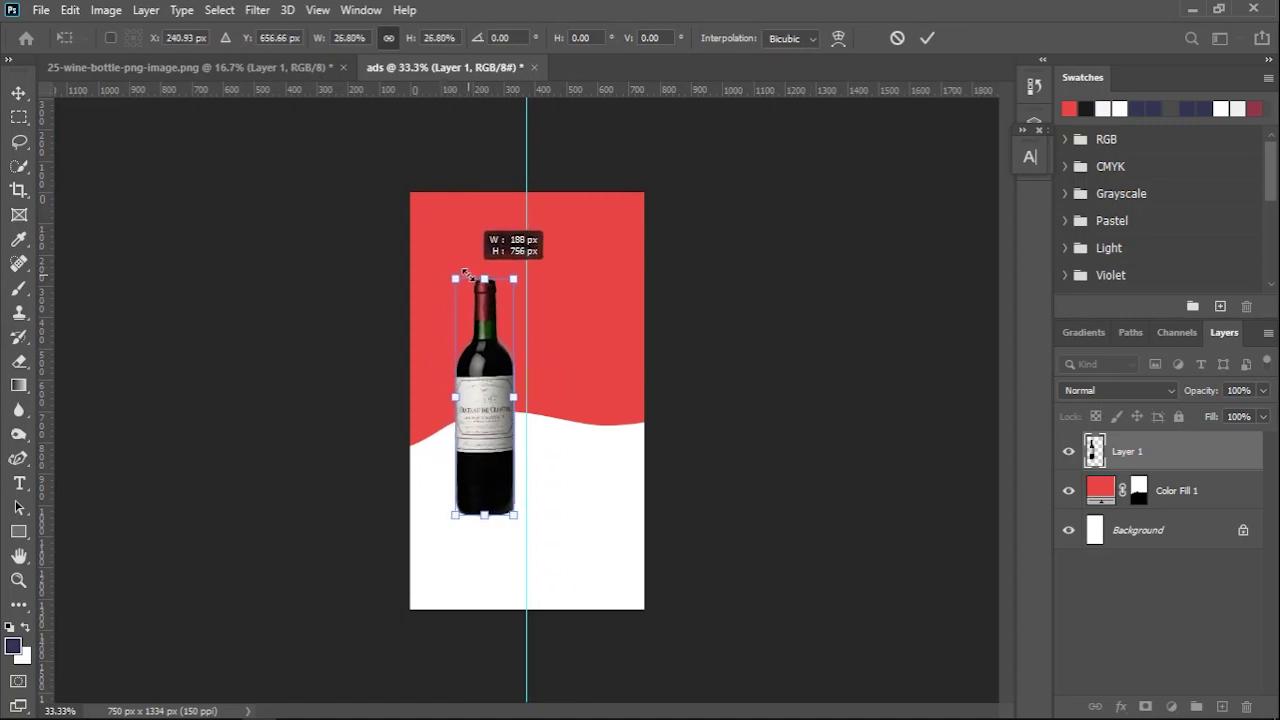
{"action": "left_click_drag", "start_coordinate": [491, 356], "coordinate": [477, 332]}
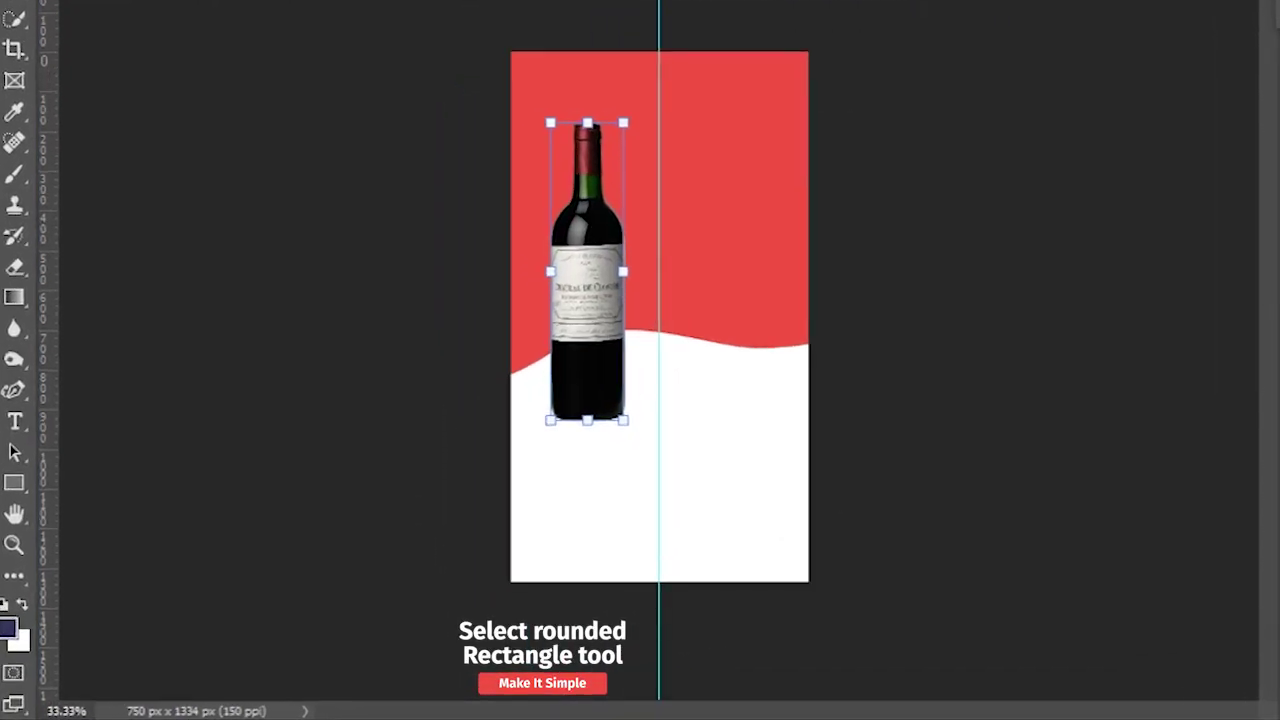
{"action": "key", "text": "Return"}
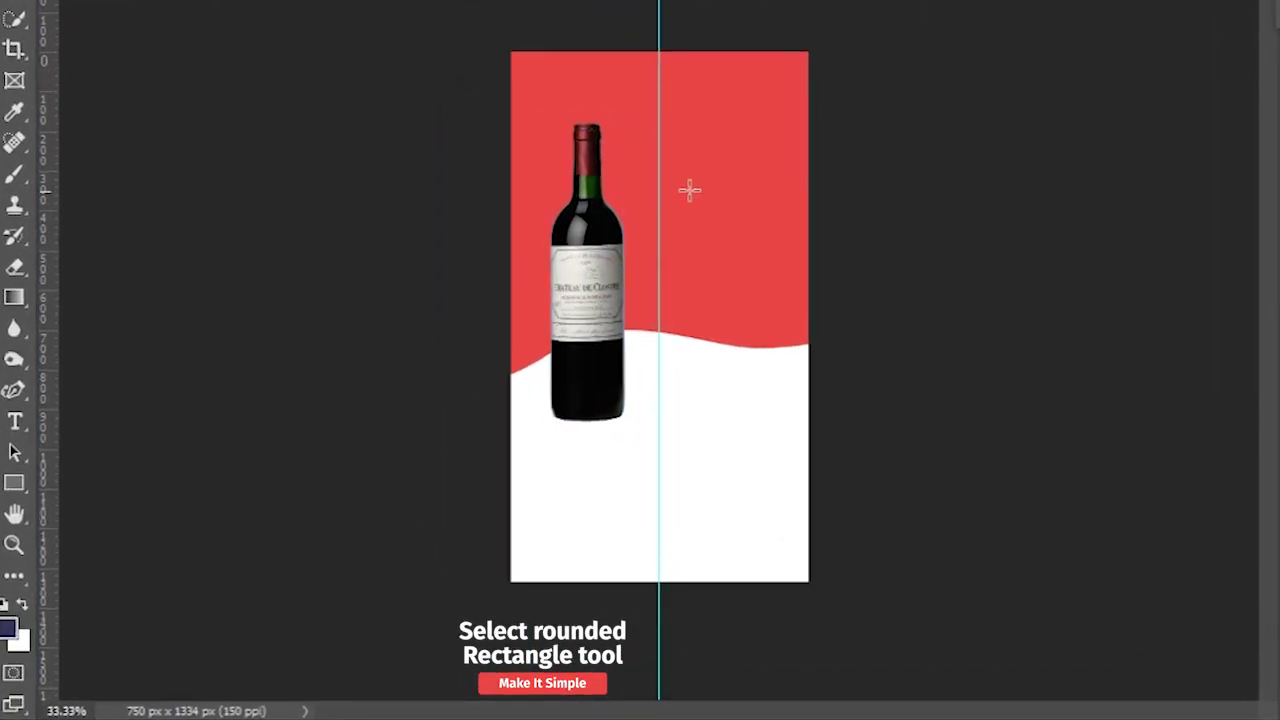
Draw a 159 × 12 px white rounded-rectangle bar near the top centre.
{"action": "right_click", "coordinate": [22, 489]}
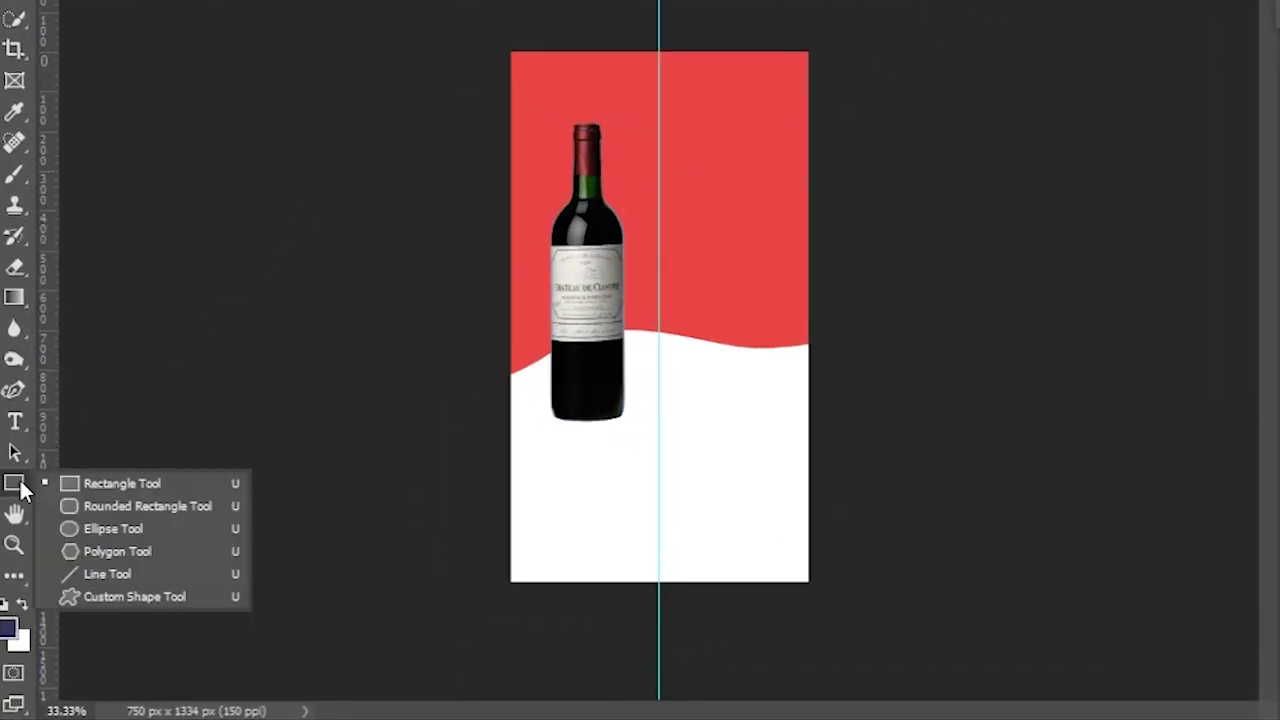
{"action": "left_click", "coordinate": [97, 505]}
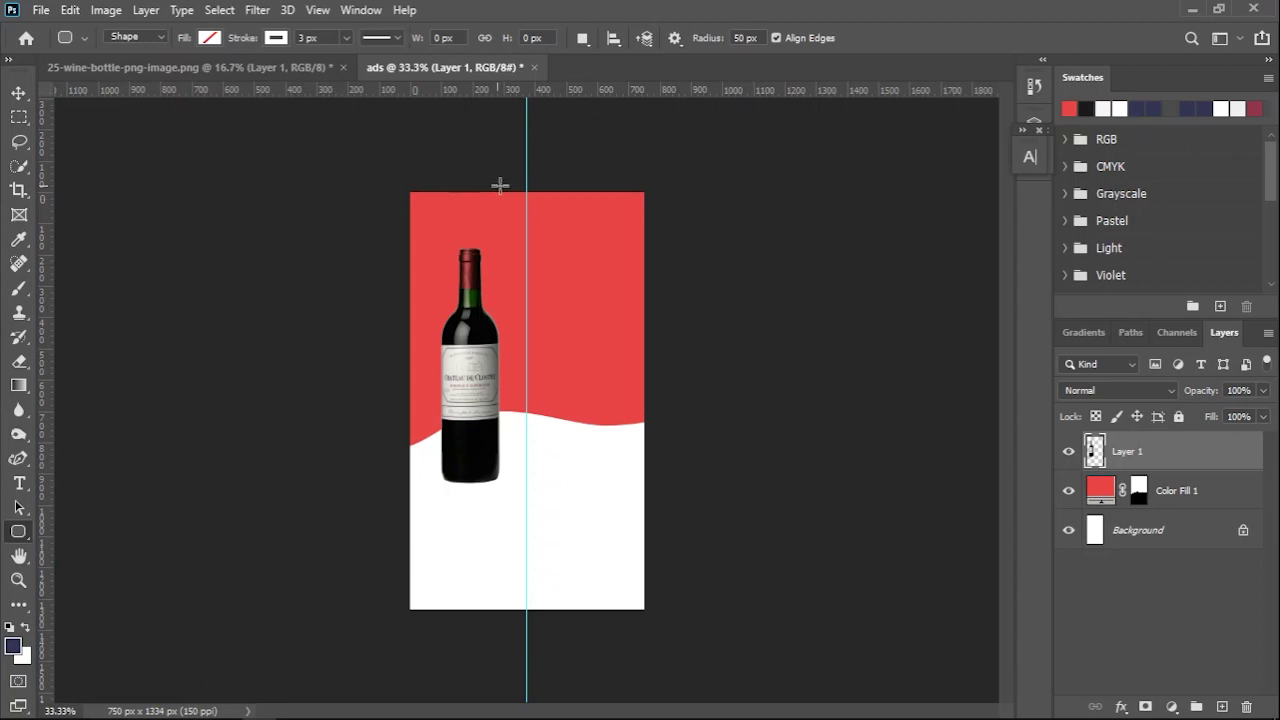
{"action": "scroll", "coordinate": [500, 185], "scroll_direction": "up", "scroll_amount": 3}
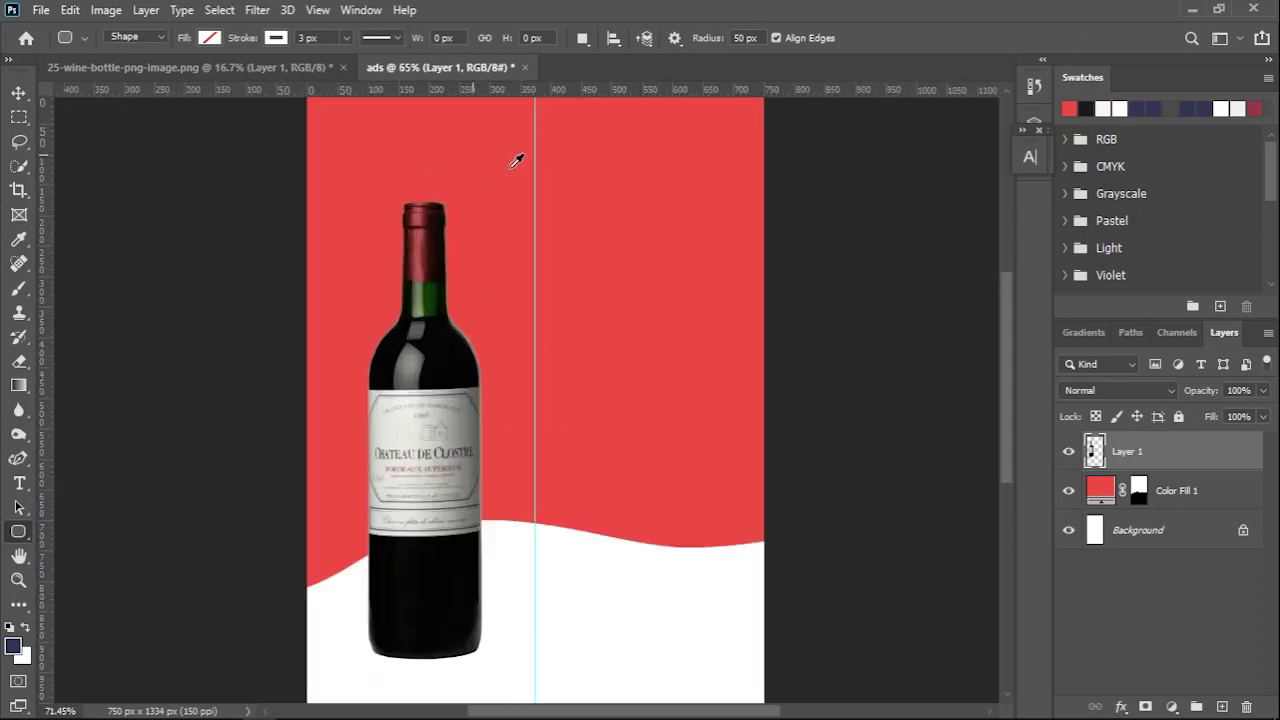
{"action": "scroll", "coordinate": [517, 160], "scroll_direction": "up", "scroll_amount": 2}
{"action": "left_click_drag", "start_coordinate": [631, 196], "coordinate": [643, 263]}
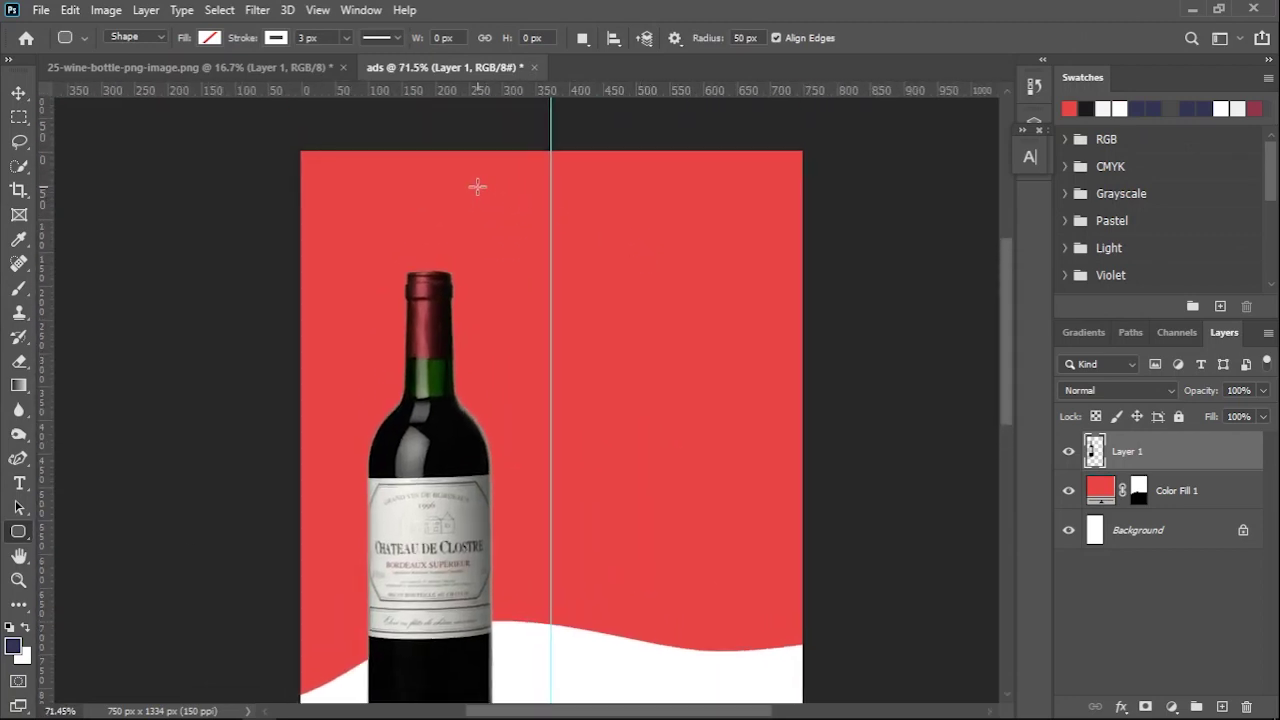
{"action": "left_click_drag", "start_coordinate": [495, 185], "coordinate": [602, 190]}
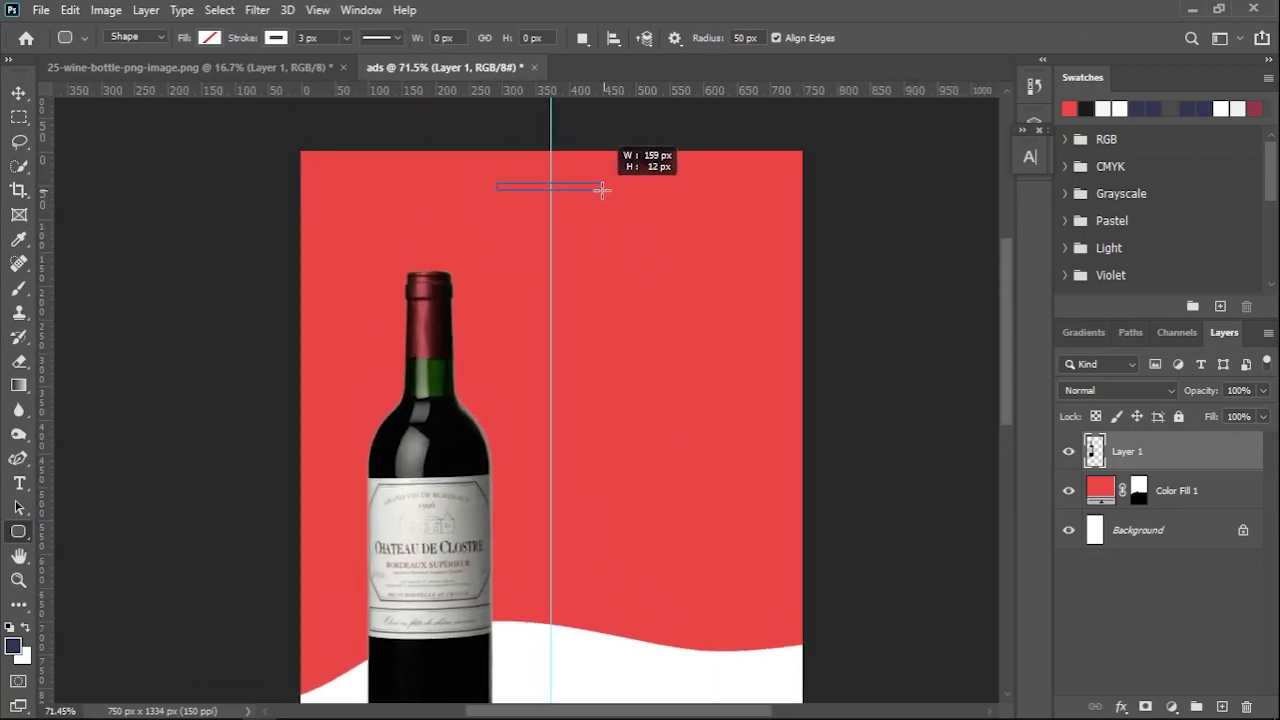
{"action": "left_click_drag", "start_coordinate": [602, 189], "coordinate": [602, 190]}
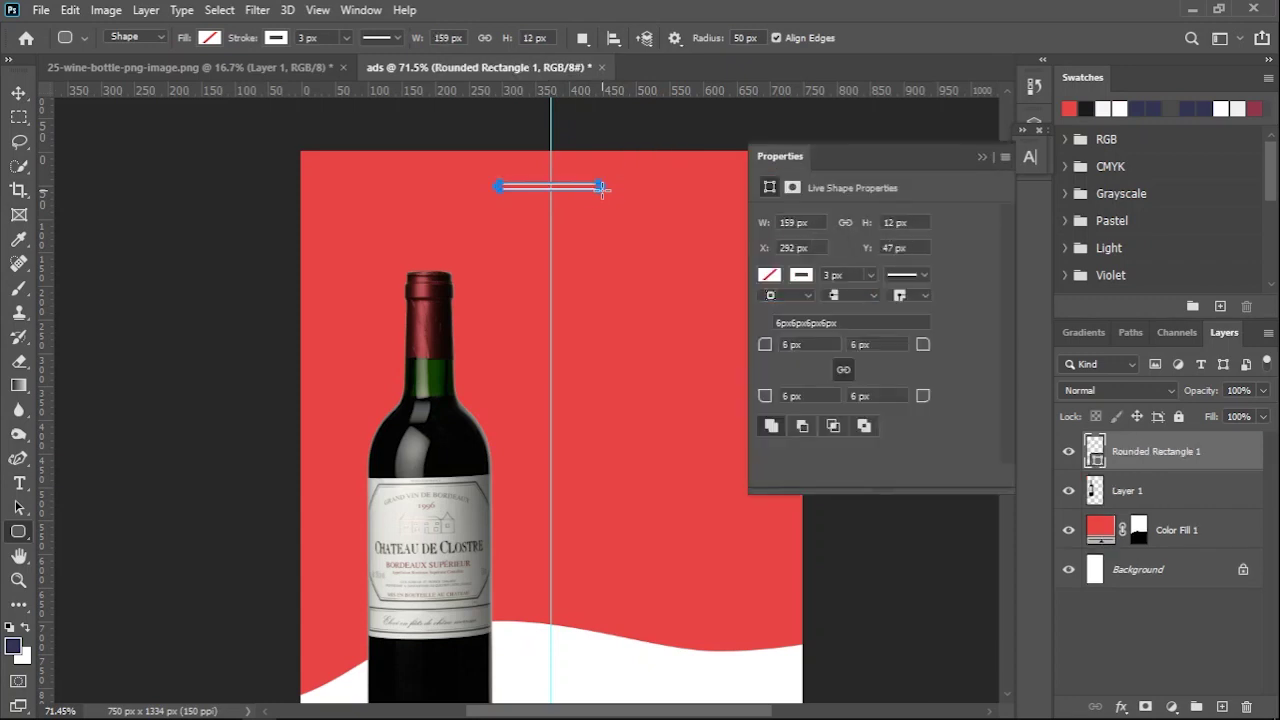
{"action": "left_click", "coordinate": [209, 38]}
{"action": "left_click", "coordinate": [142, 137]}
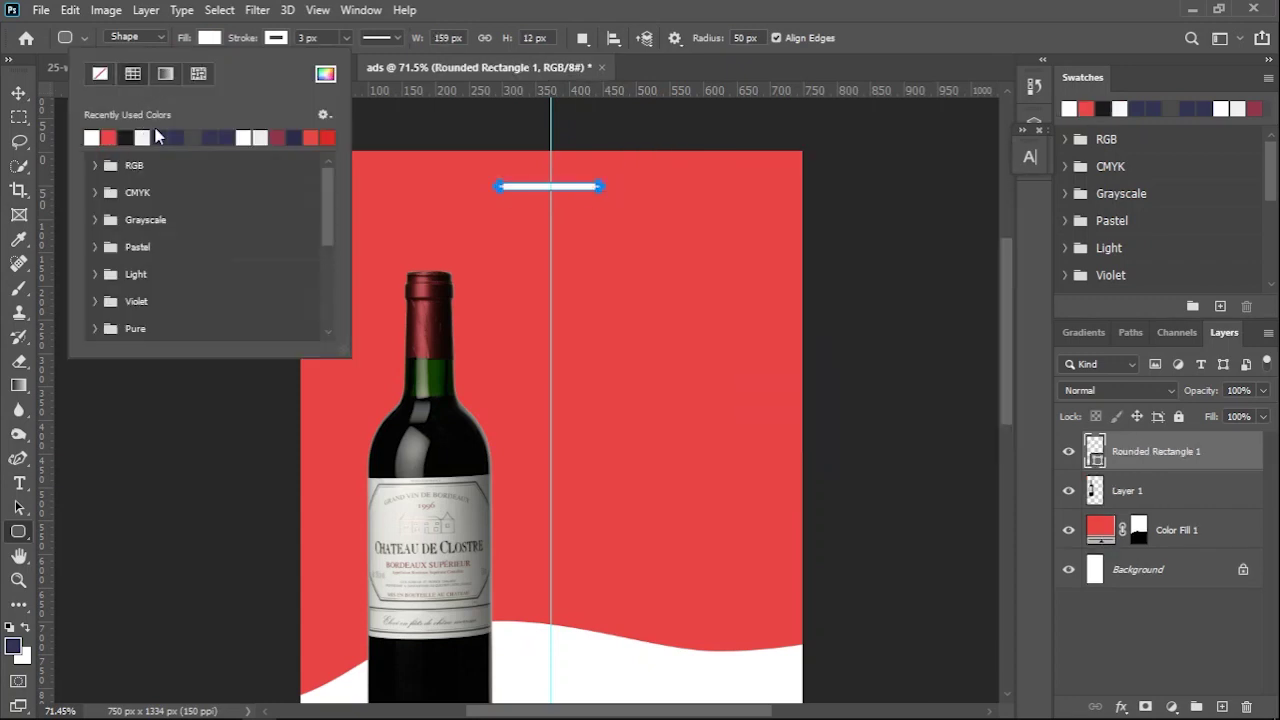
{"action": "left_click", "coordinate": [276, 38]}
{"action": "key", "text": "Escape"}
{"action": "key", "text": "v"}
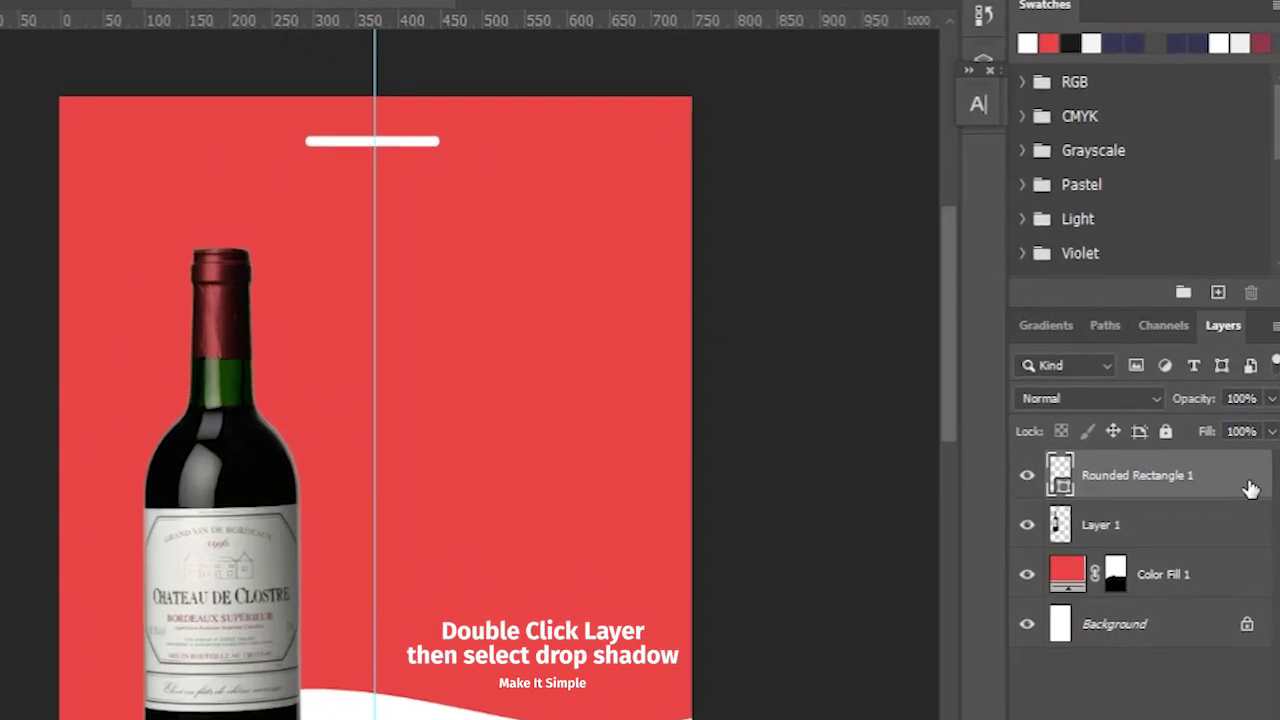
Give the rounded bar a 35% drop shadow layer style.
{"action": "double_click", "coordinate": [1250, 488]}
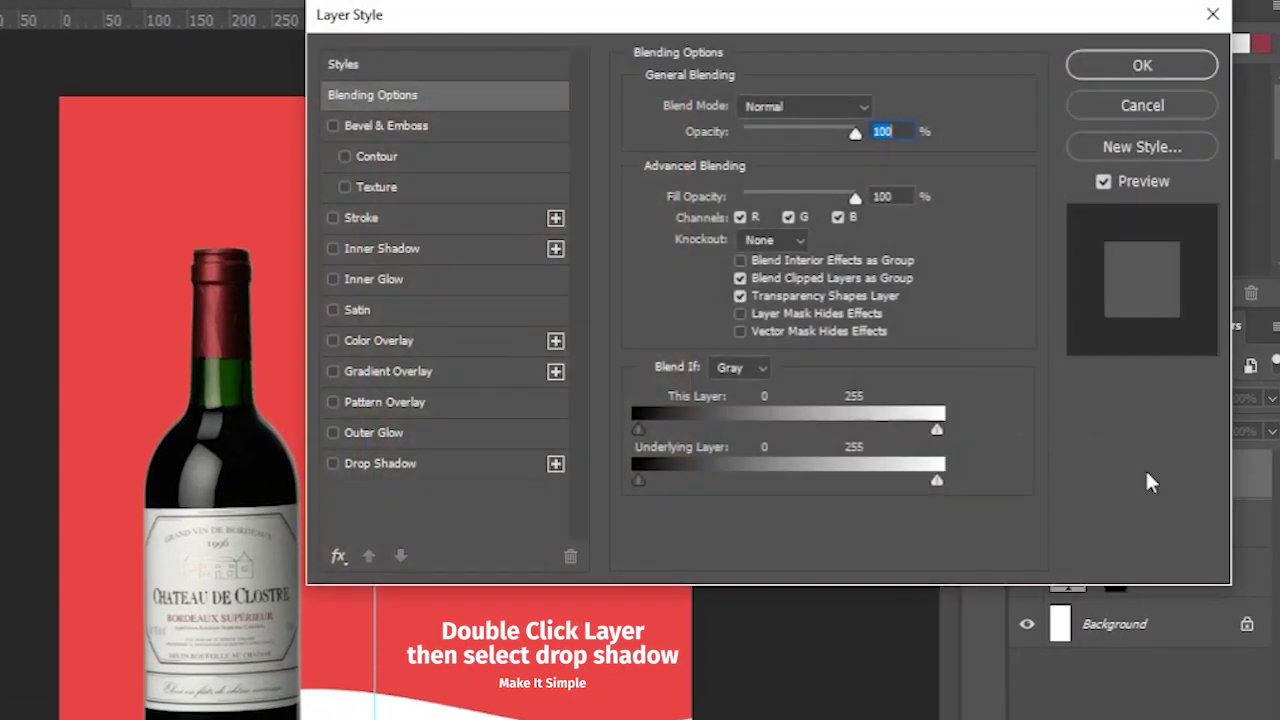
{"action": "left_click", "coordinate": [474, 484]}
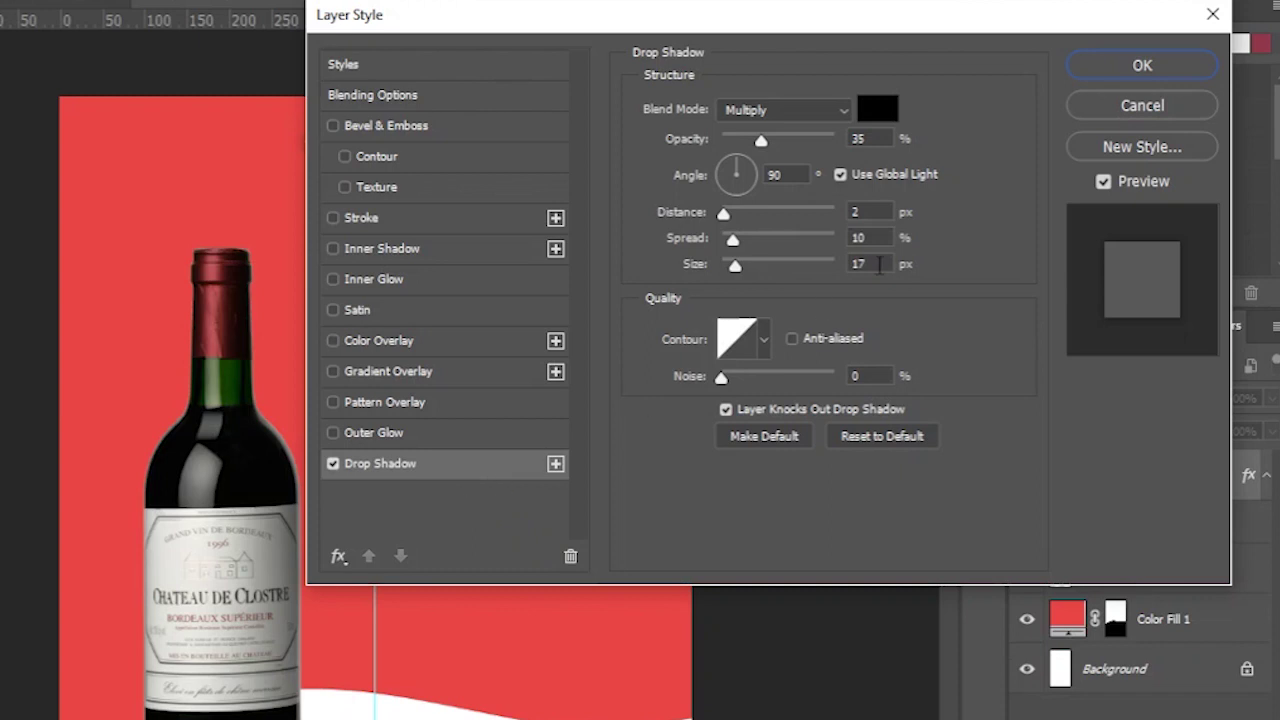
{"action": "left_click", "coordinate": [1110, 68]}
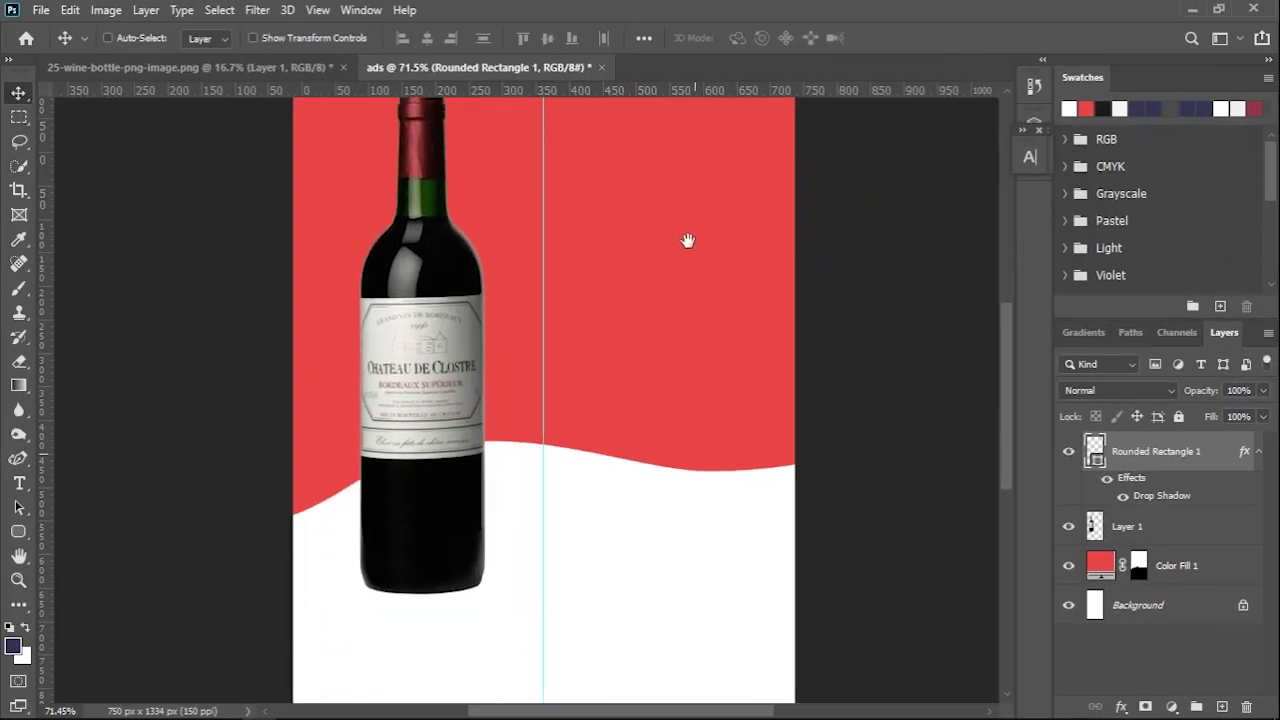
{"action": "left_click_drag", "start_coordinate": [687, 240], "coordinate": [683, 300]}
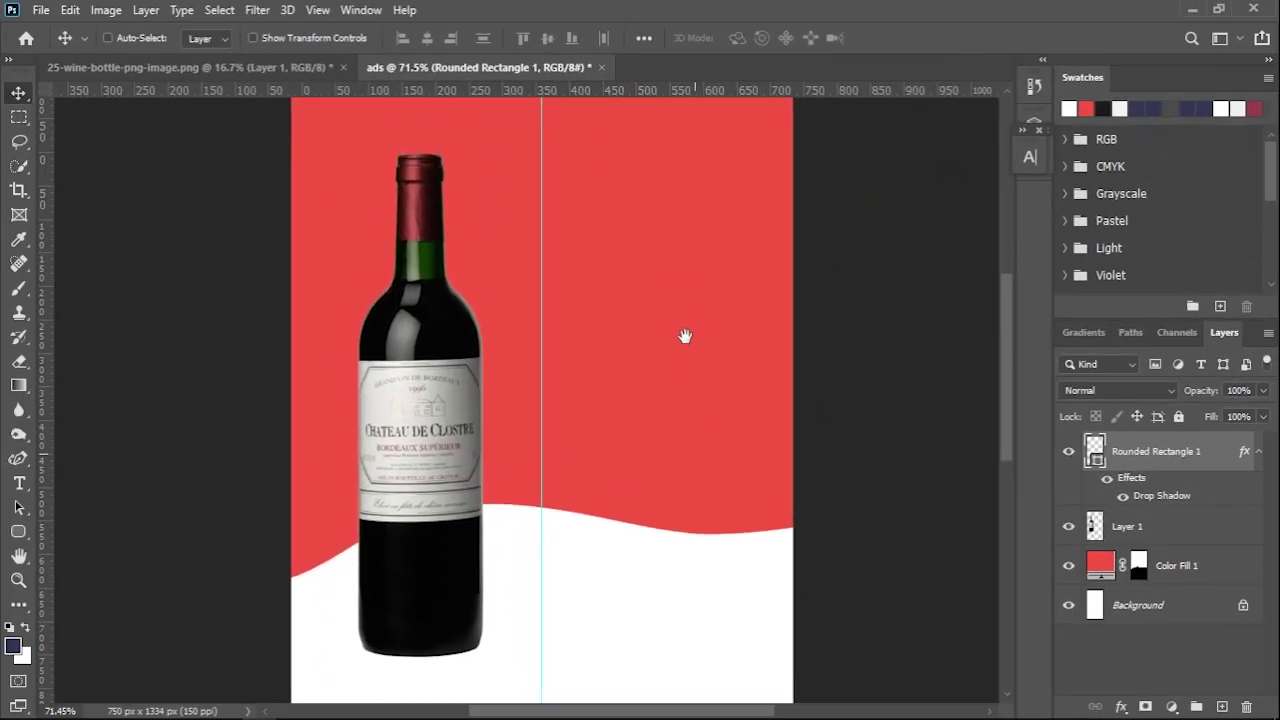
Add a text box at the top right and enter the Chateau De Clostre title.
{"action": "key", "text": "t"}
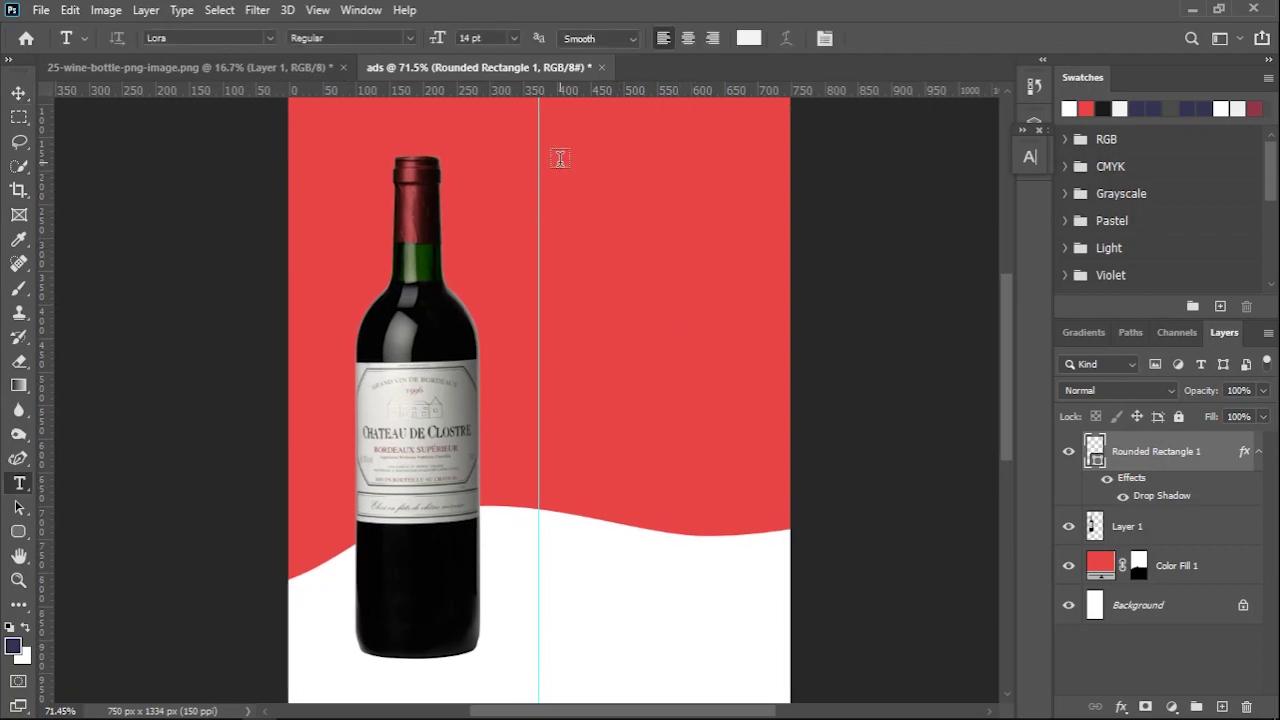
{"action": "left_click_drag", "start_coordinate": [553, 162], "coordinate": [745, 289]}
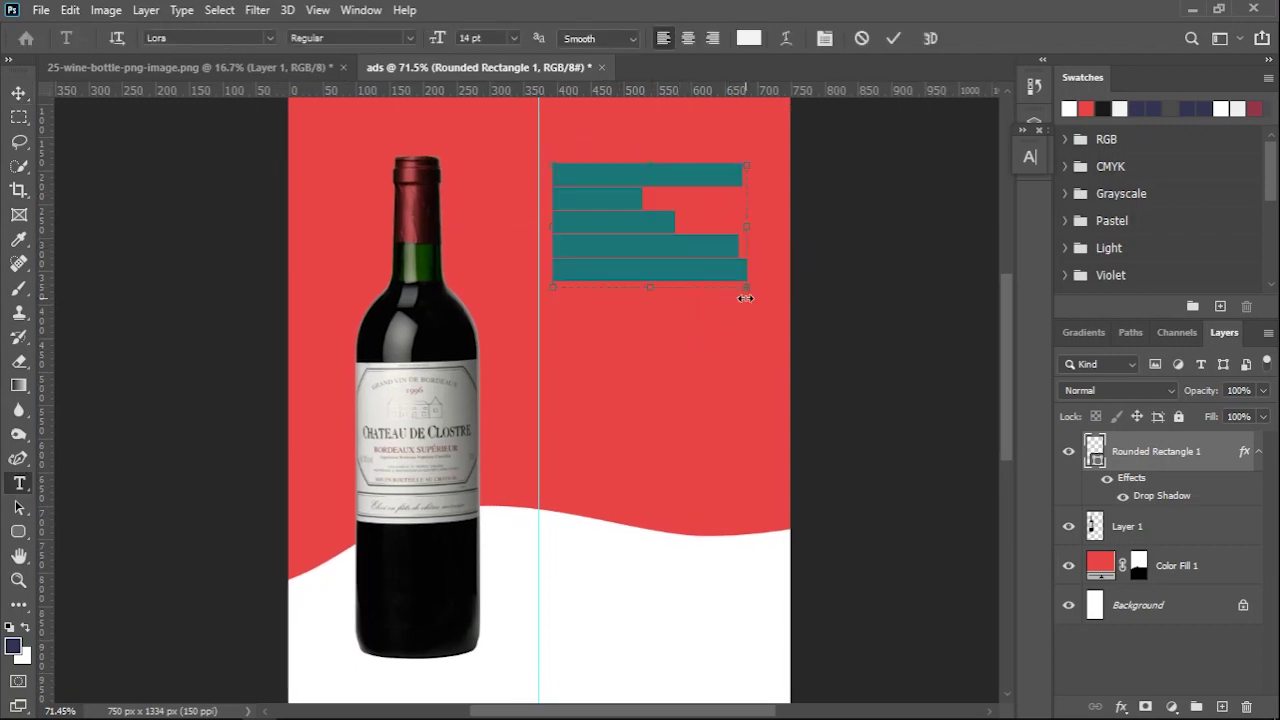
{"action": "key", "text": "BackSpace"}
{"action": "type", "text": "Chateau De Clost"}
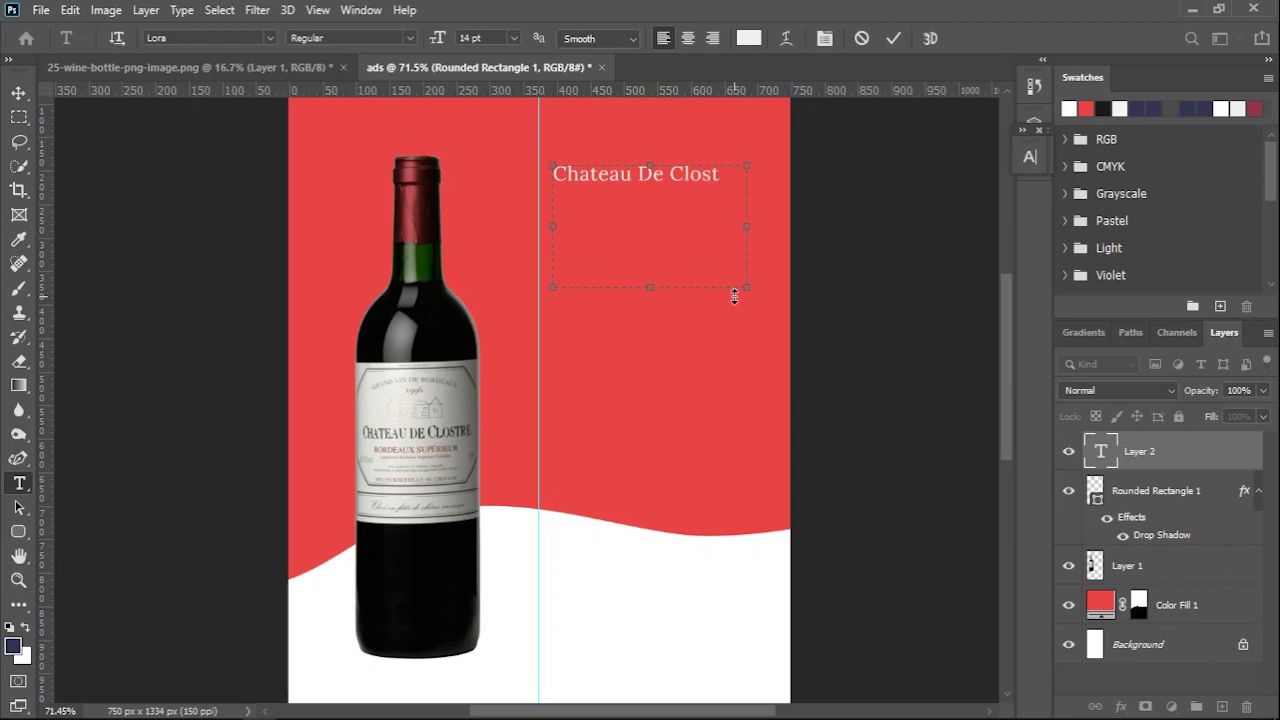
{"action": "type", "text": "re"}
Set the title to 21 pt with 24 pt leading, commit it, and nudge it into place.
{"action": "key", "text": "ctrl+a"}
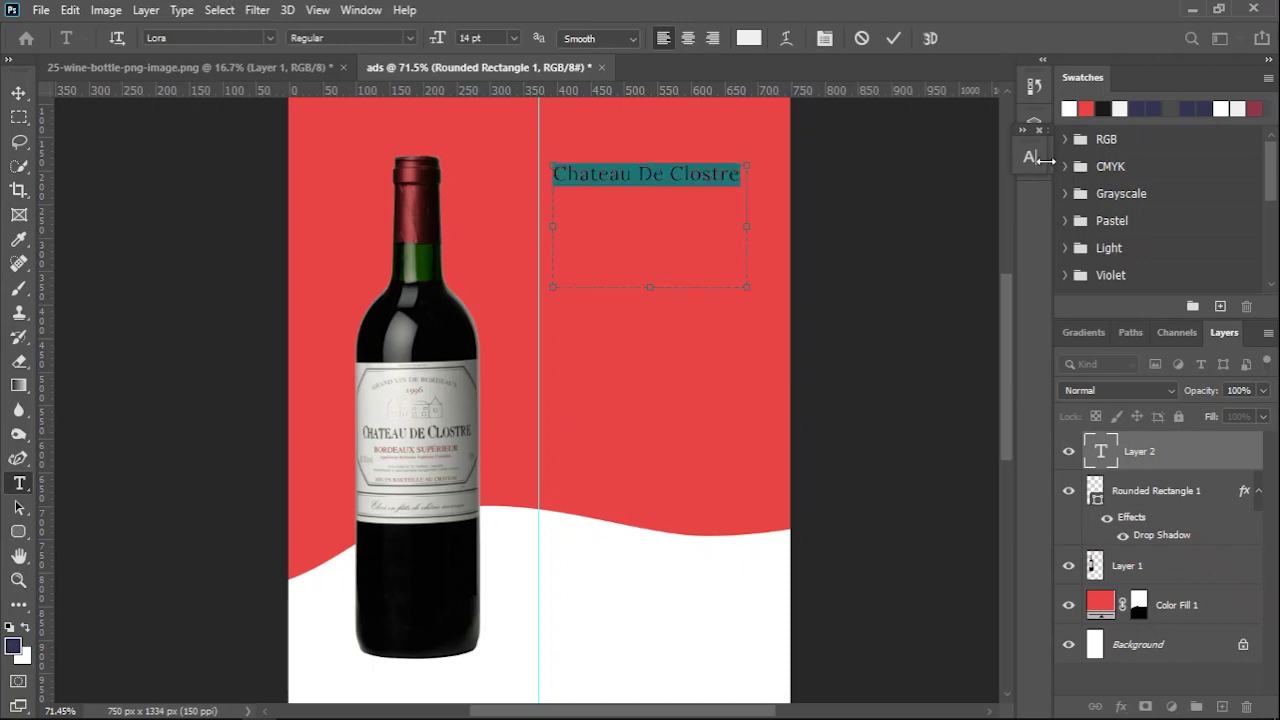
{"action": "left_click", "coordinate": [1030, 157]}
{"action": "left_click", "coordinate": [884, 206]}
{"action": "type", "text": "20"}
{"action": "key", "text": "Return"}
{"action": "key", "text": "Up"}
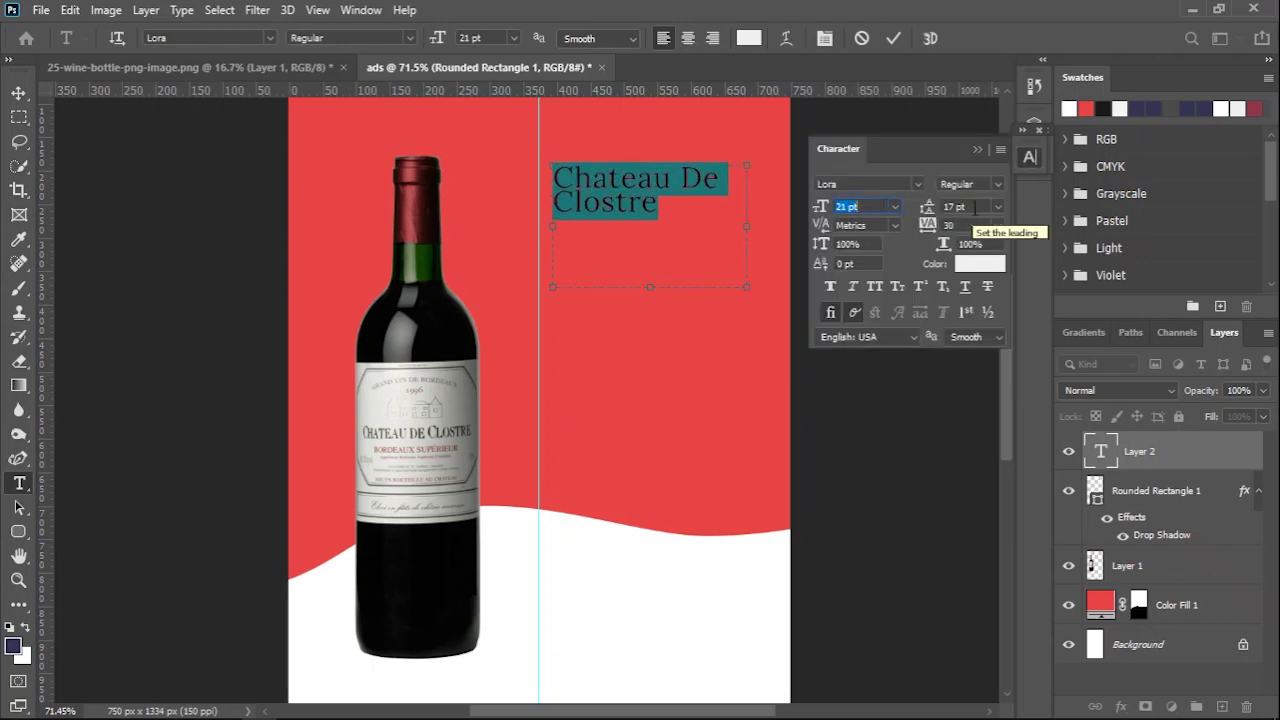
{"action": "left_click", "coordinate": [955, 207]}
{"action": "key", "text": "Up"}
{"action": "key", "text": "Up"}
{"action": "key", "text": "Up"}
{"action": "key", "text": "Up"}
{"action": "key", "text": "Up"}
{"action": "key", "text": "Up"}
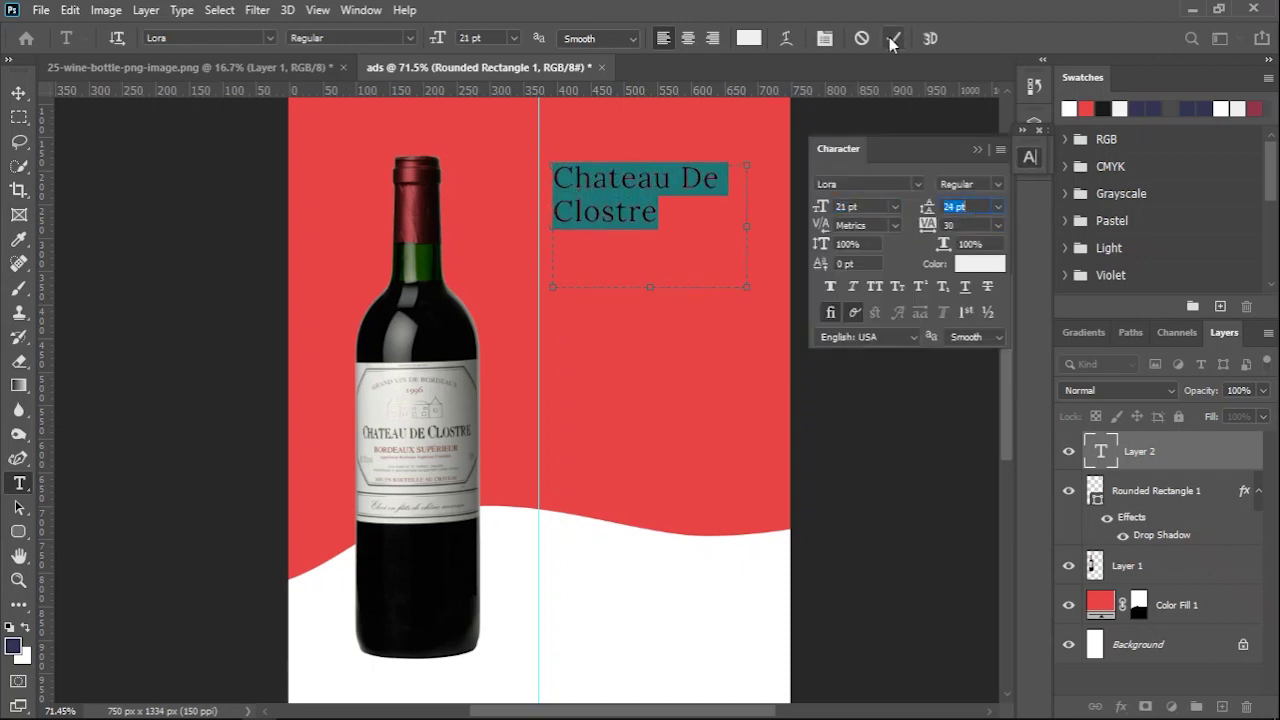
{"action": "left_click", "coordinate": [893, 38]}
{"action": "left_click_drag", "start_coordinate": [620, 175], "coordinate": [616, 192]}
{"action": "left_click_drag", "start_coordinate": [556, 263], "coordinate": [750, 424]}
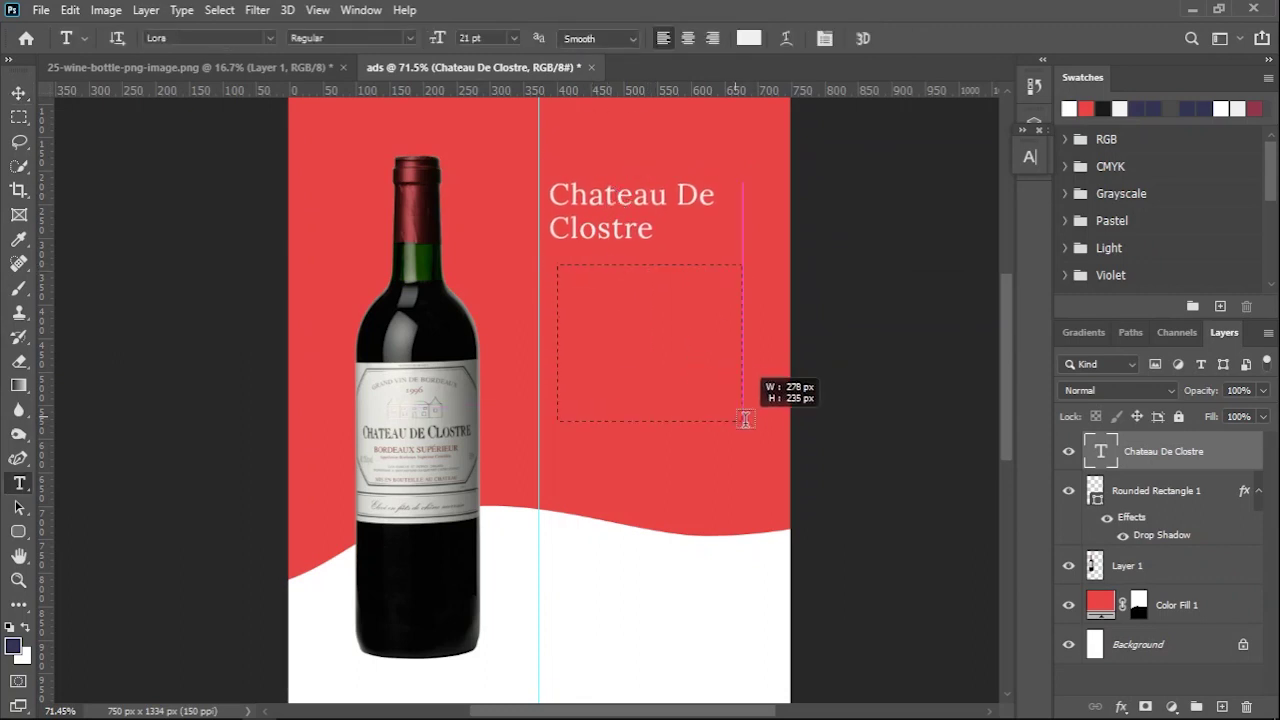
Set the Lorem ipsum paragraph to 9 pt with 12 pt leading and align it under the title.
{"action": "left_click", "coordinate": [1030, 157]}
{"action": "left_click", "coordinate": [877, 206]}
{"action": "type", "text": "11"}
{"action": "key", "text": "Return"}
{"action": "key", "text": "Down"}
{"action": "key", "text": "Down"}
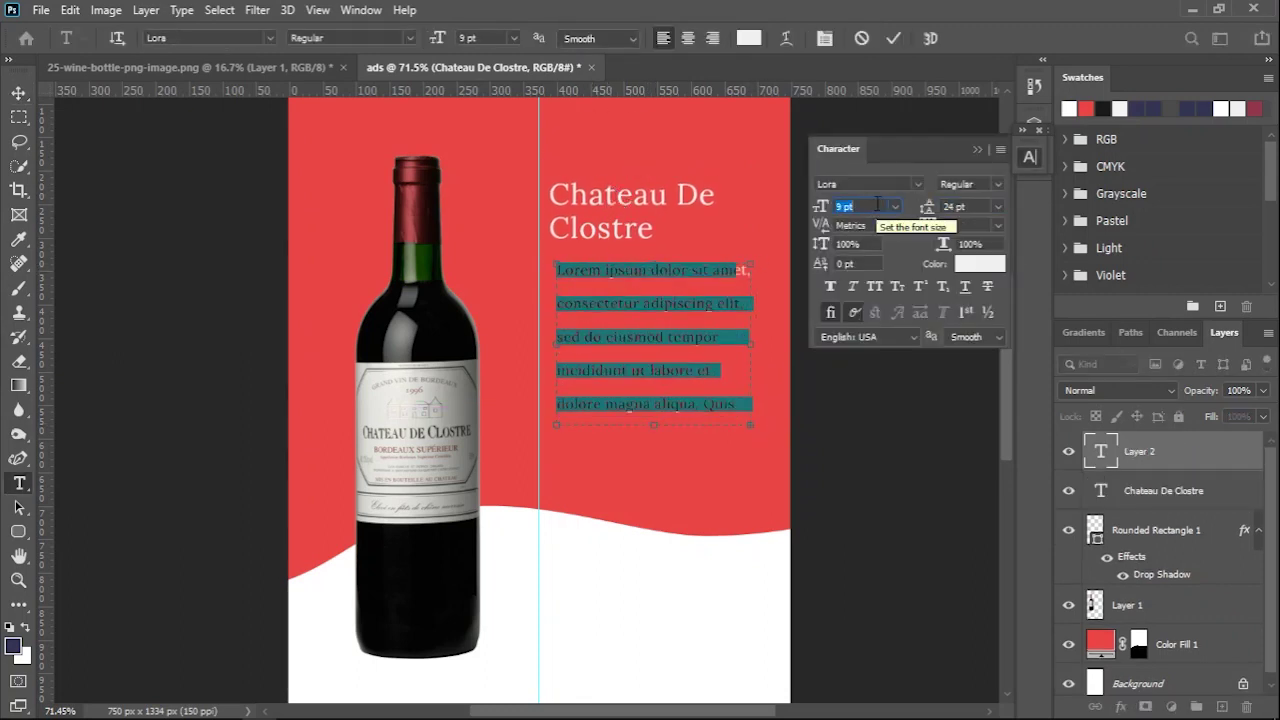
{"action": "left_click", "coordinate": [955, 206]}
{"action": "key", "text": "Down"}
{"action": "key", "text": "Down"}
{"action": "key", "text": "Down"}
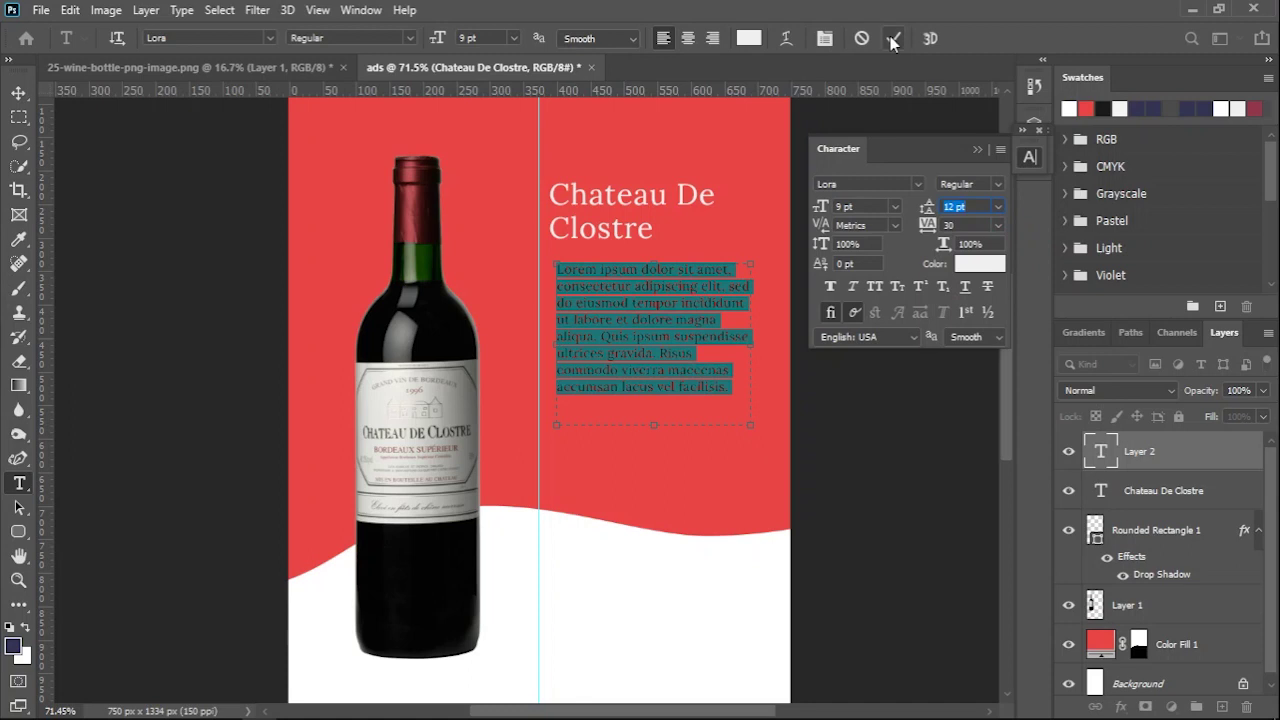
{"action": "left_click", "coordinate": [893, 38]}
{"action": "left_click_drag", "start_coordinate": [657, 300], "coordinate": [650, 297]}
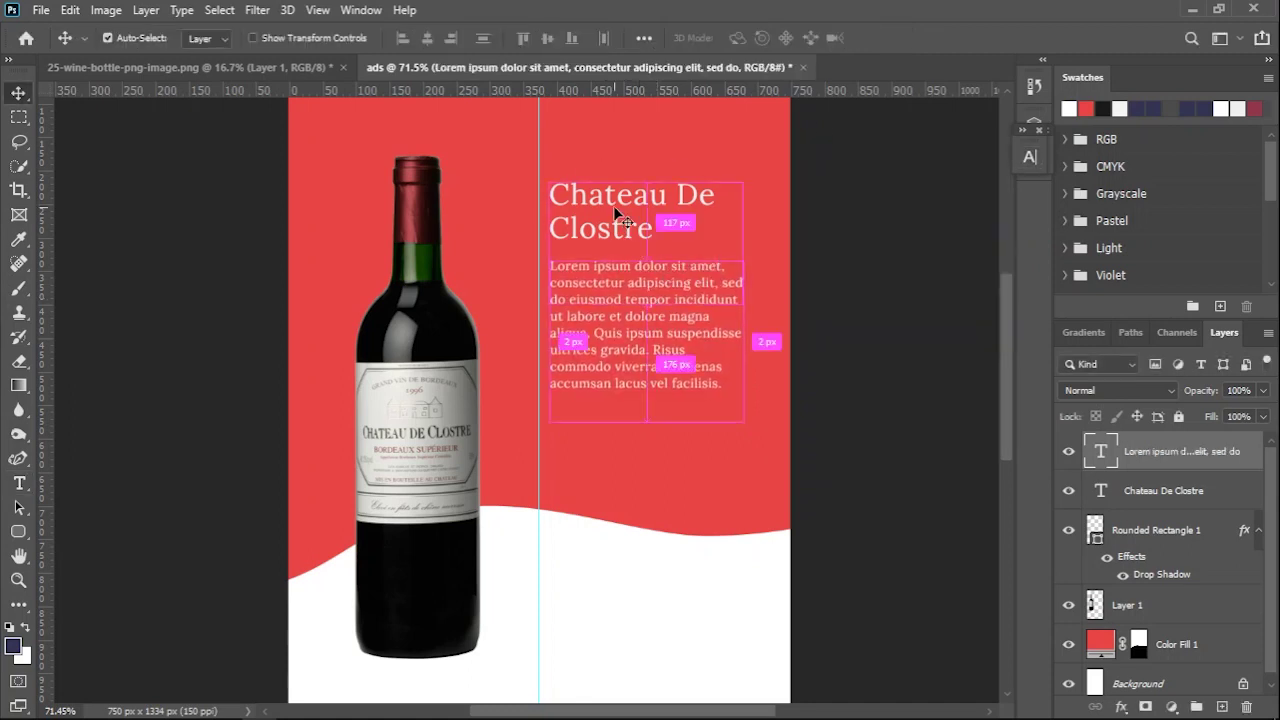
{"action": "left_click_drag", "start_coordinate": [617, 215], "coordinate": [611, 200]}
{"action": "scroll", "coordinate": [549, 440], "scroll_direction": "down", "scroll_amount": 2}
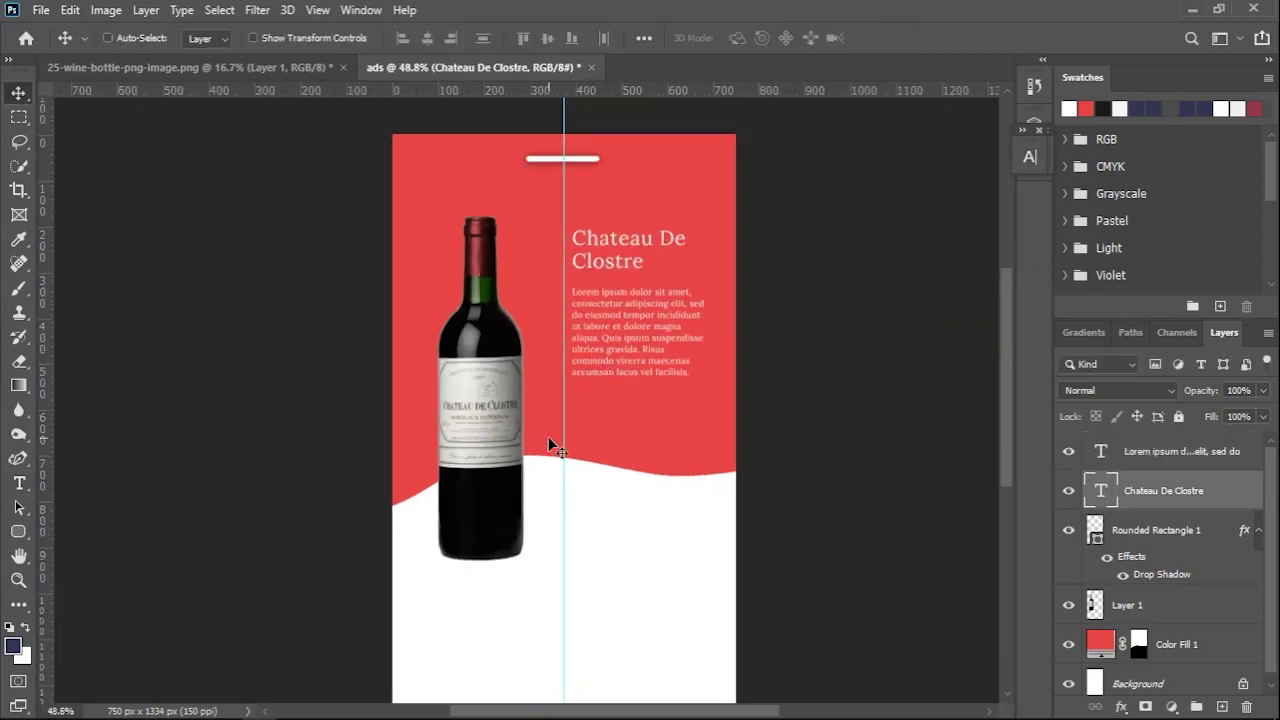
{"action": "scroll", "coordinate": [579, 438], "scroll_direction": "up", "scroll_amount": 2}
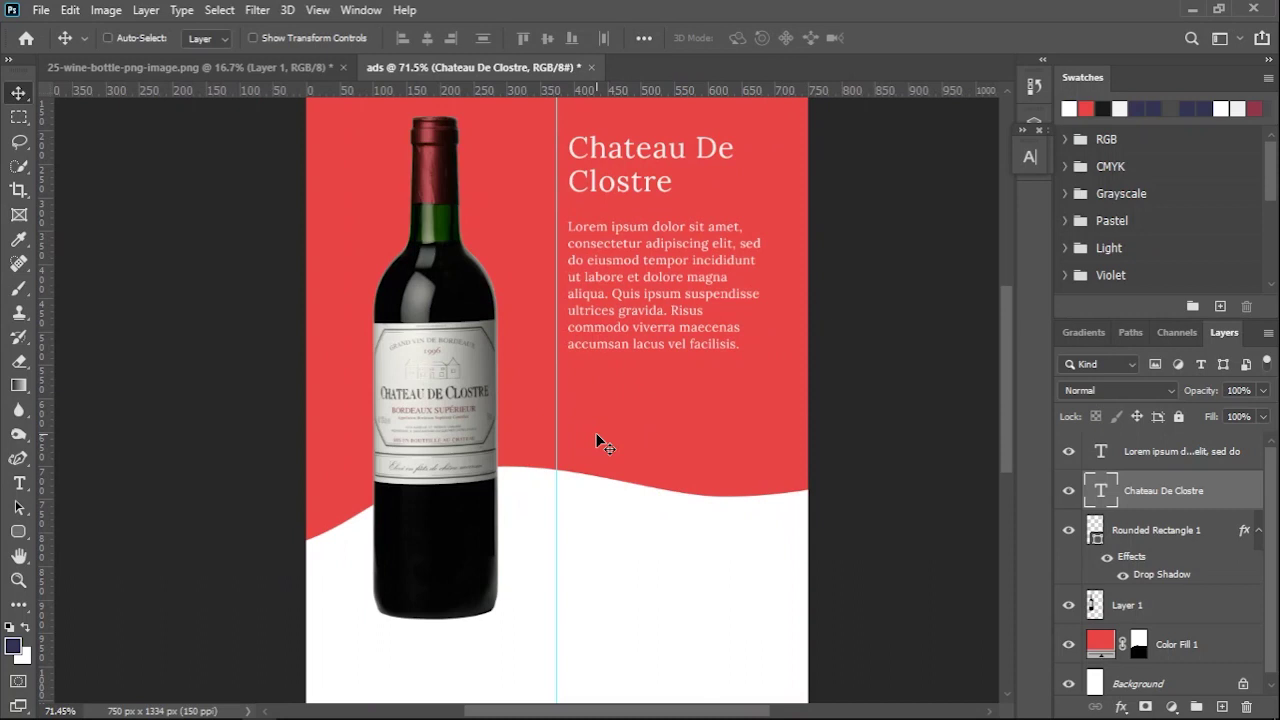
Draw a 214 × 70 px outlined pill, 50 px radius, below the paragraph and align it left.
{"action": "left_click", "coordinate": [21, 534]}
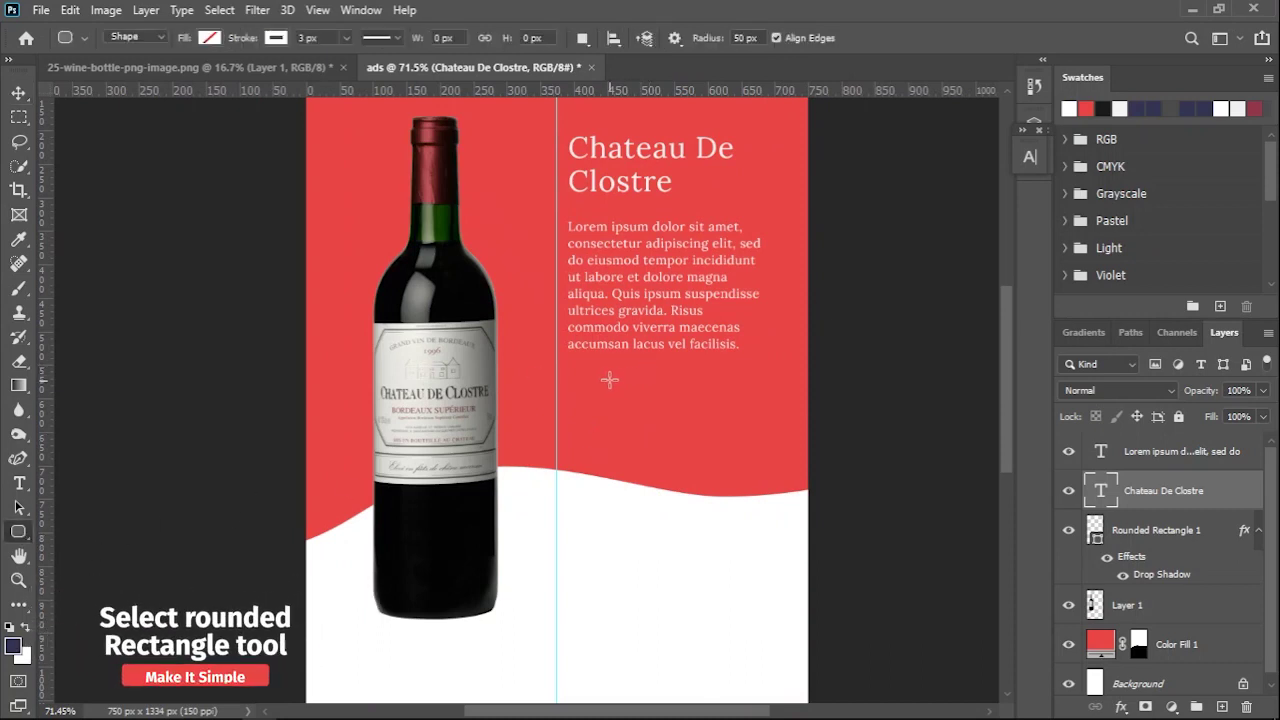
{"action": "left_click_drag", "start_coordinate": [568, 370], "coordinate": [711, 414]}
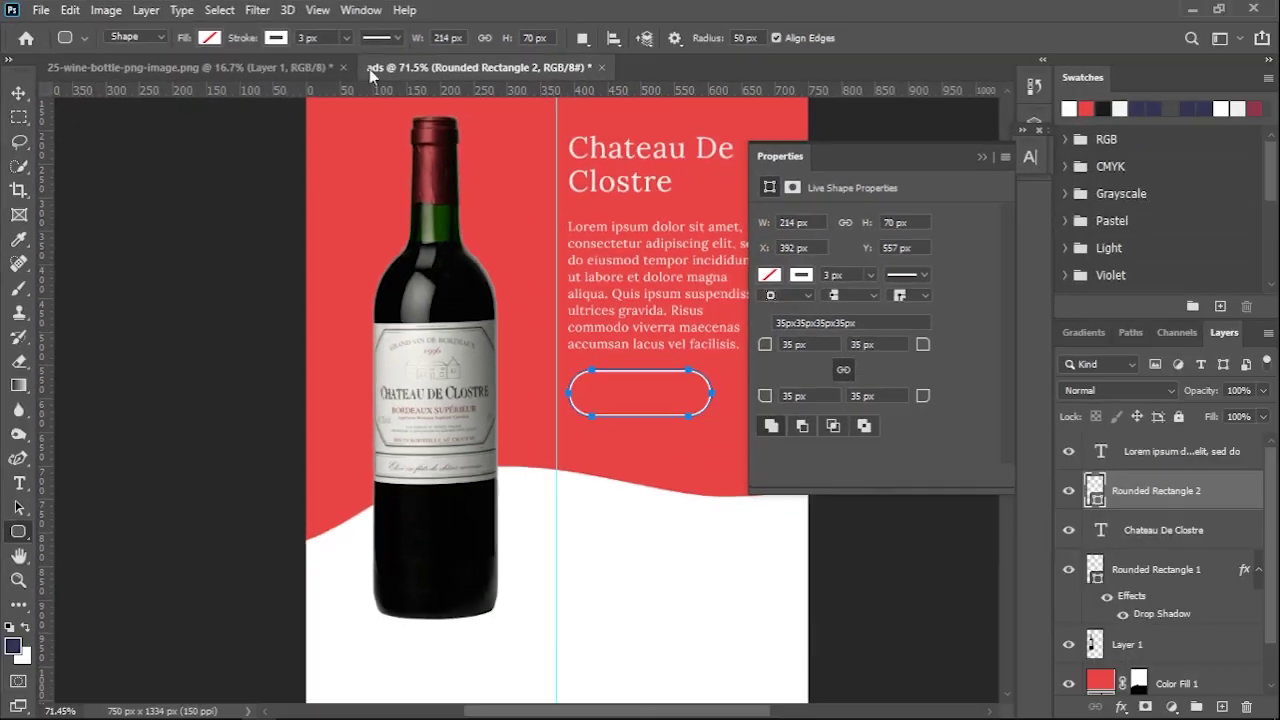
{"action": "left_click", "coordinate": [982, 156]}
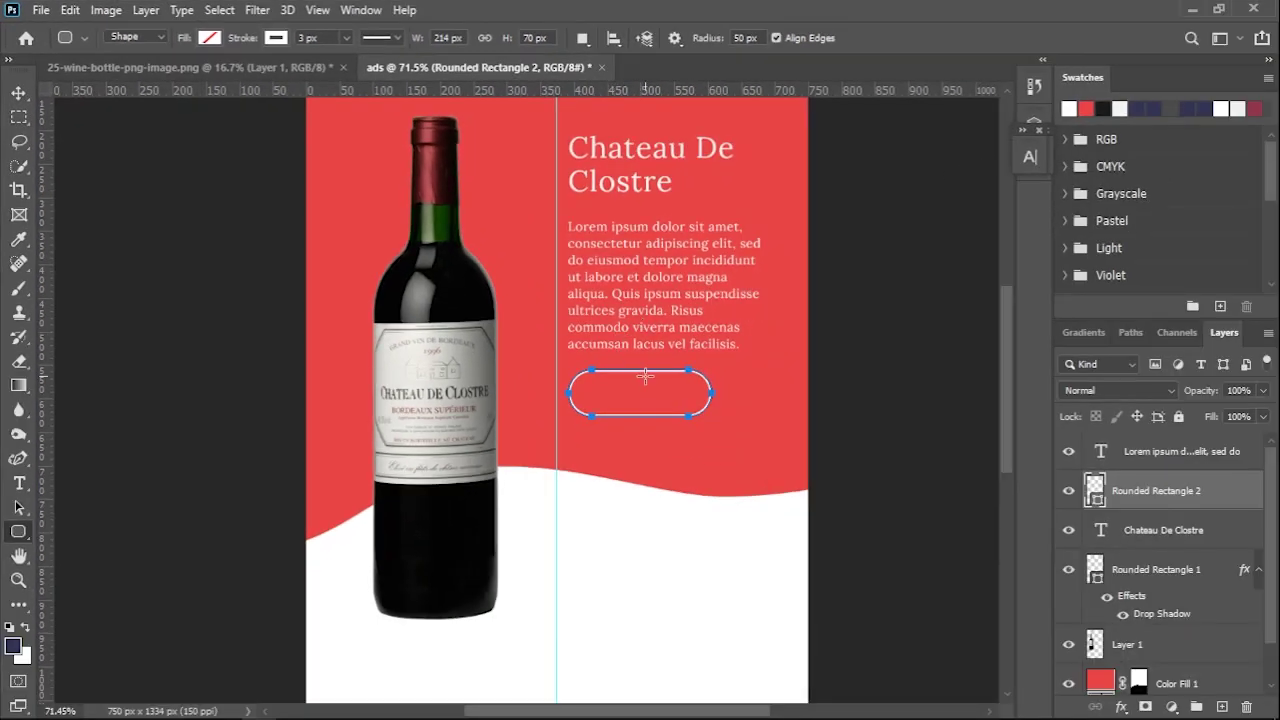
{"action": "key", "text": "v"}
{"action": "left_click_drag", "start_coordinate": [658, 378], "coordinate": [648, 383]}
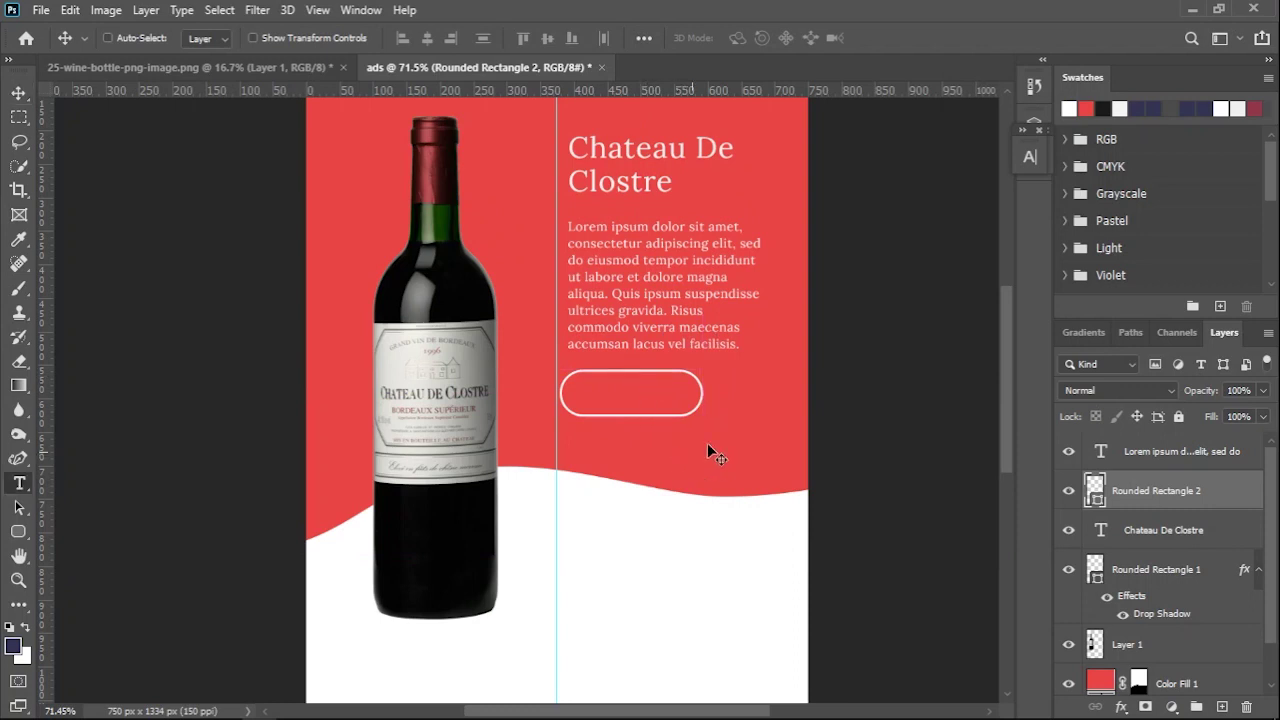
{"action": "key", "text": "t"}
{"action": "left_click_drag", "start_coordinate": [589, 440], "coordinate": [755, 497]}
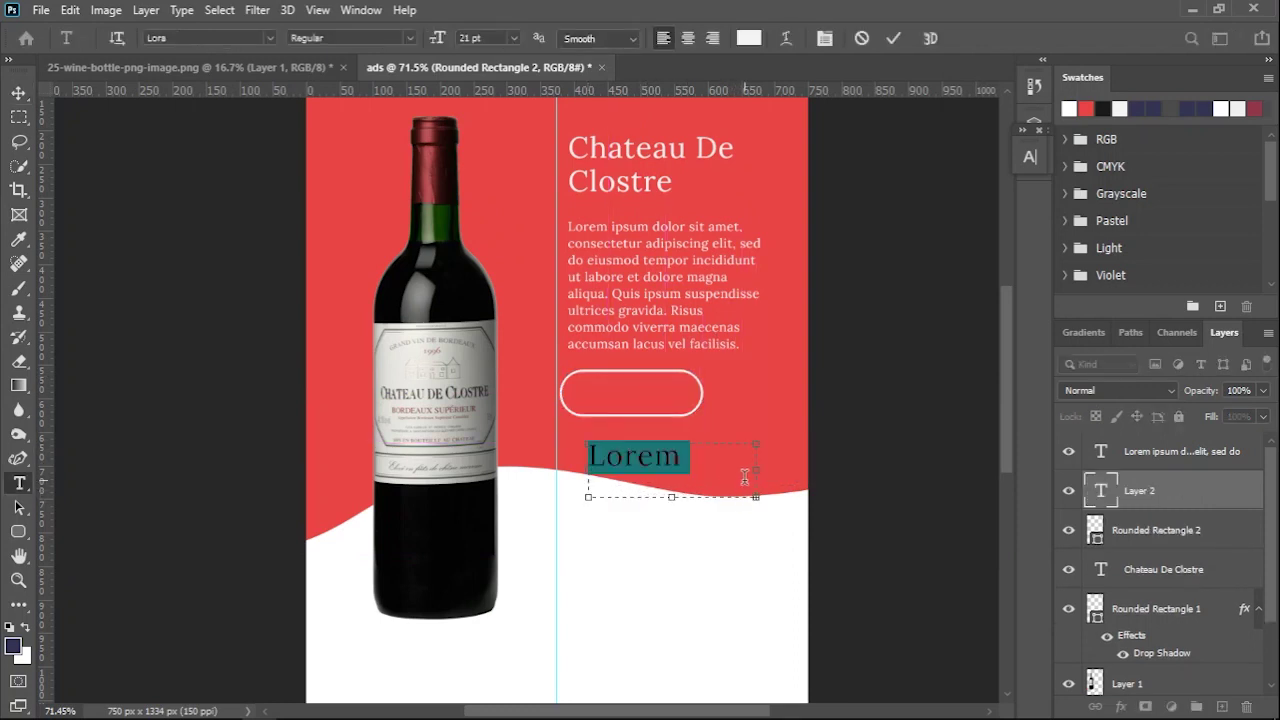
Enter the price $30.50 and style it 16 pt Lora SemiBold.
{"action": "key", "text": "BackSpace"}
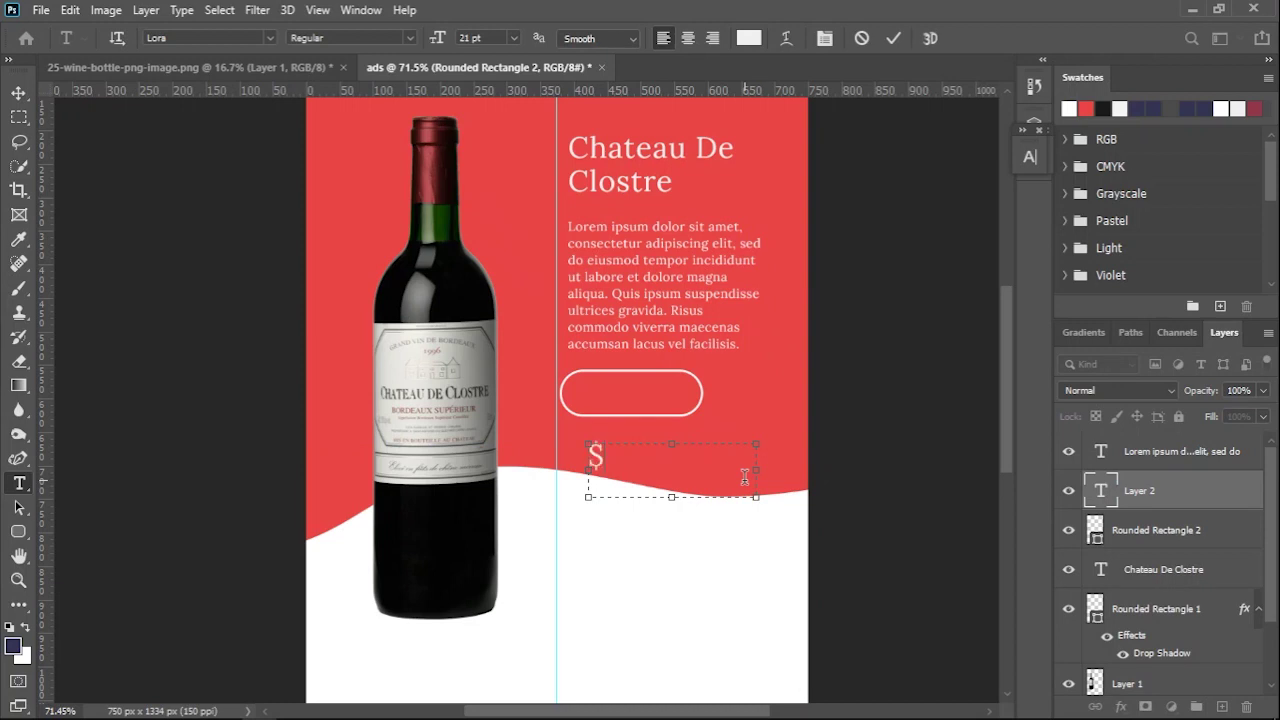
{"action": "type", "text": "$30.50"}
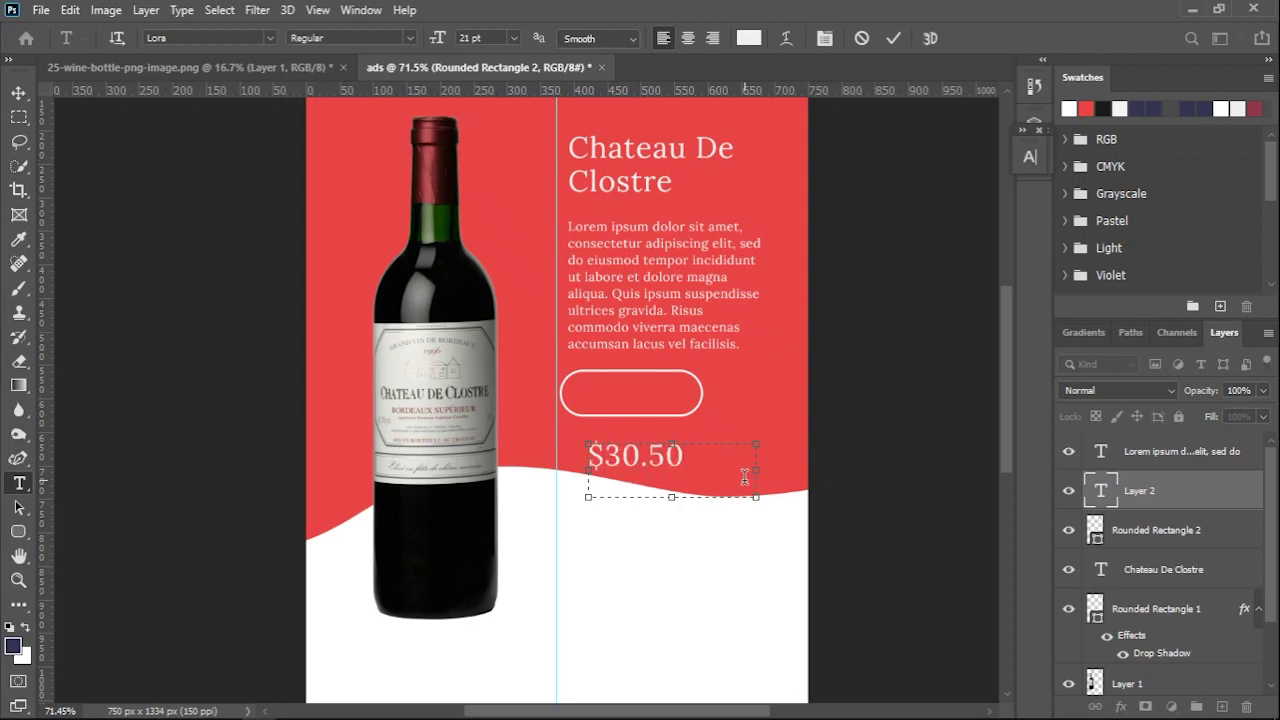
{"action": "key", "text": "ctrl+a"}
{"action": "left_click", "coordinate": [1030, 157]}
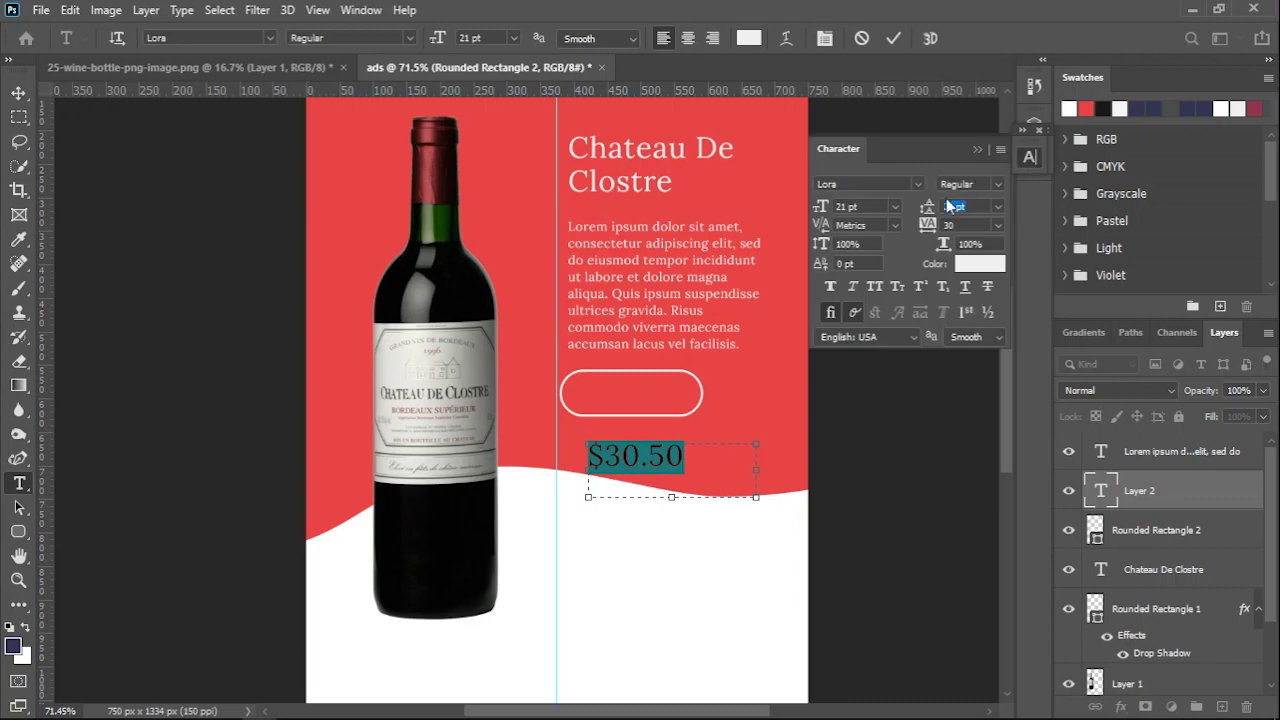
{"action": "key", "text": "Down"}
{"action": "key", "text": "Down"}
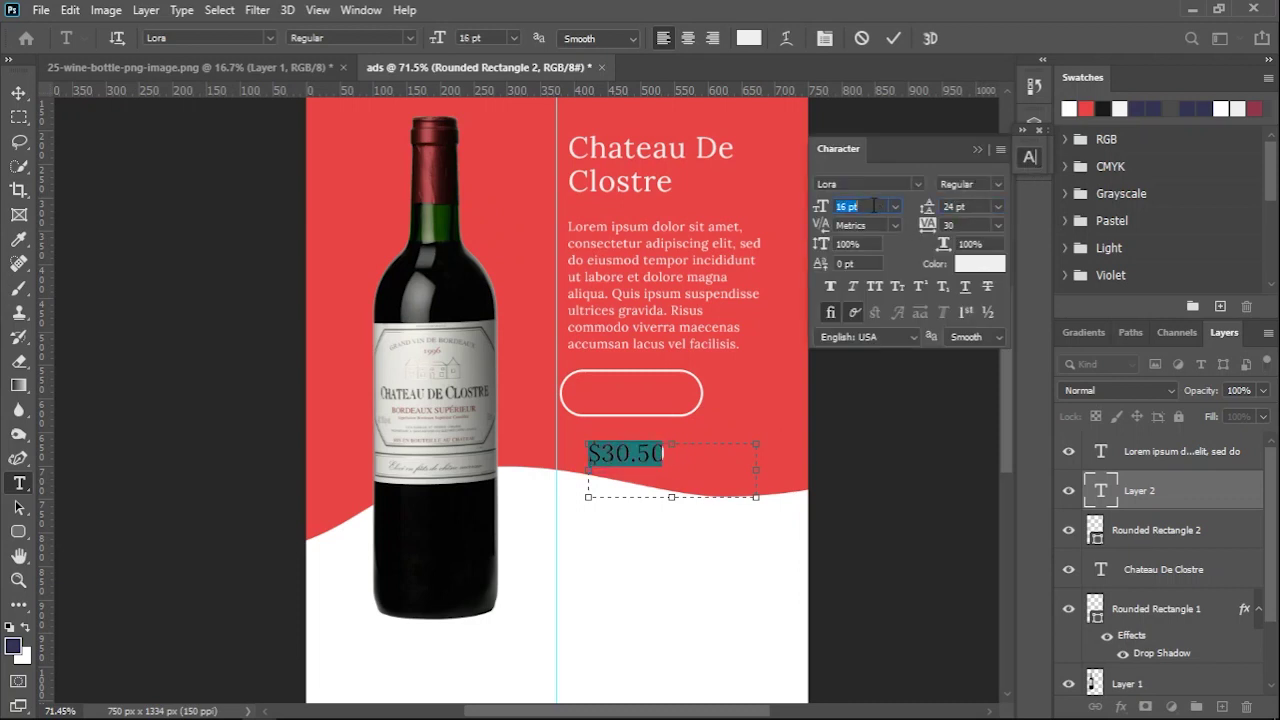
{"action": "left_click", "coordinate": [996, 185]}
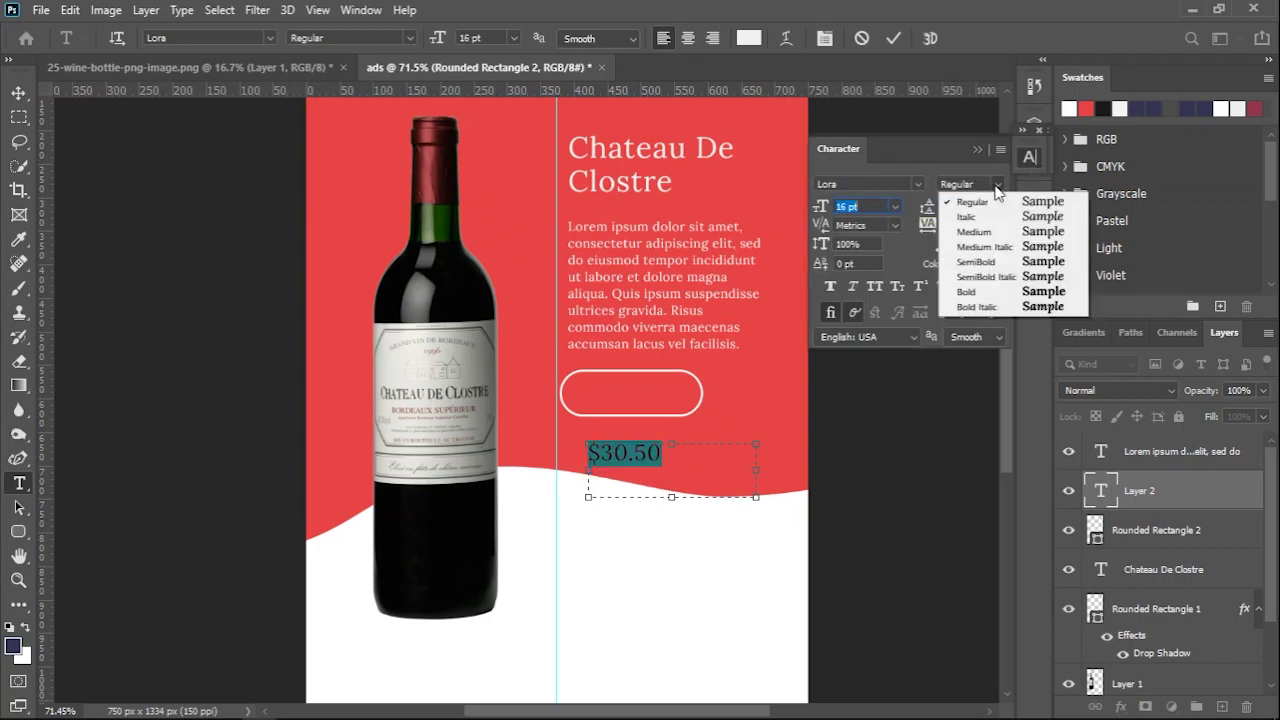
{"action": "left_click", "coordinate": [988, 262]}
{"action": "left_click", "coordinate": [893, 38]}
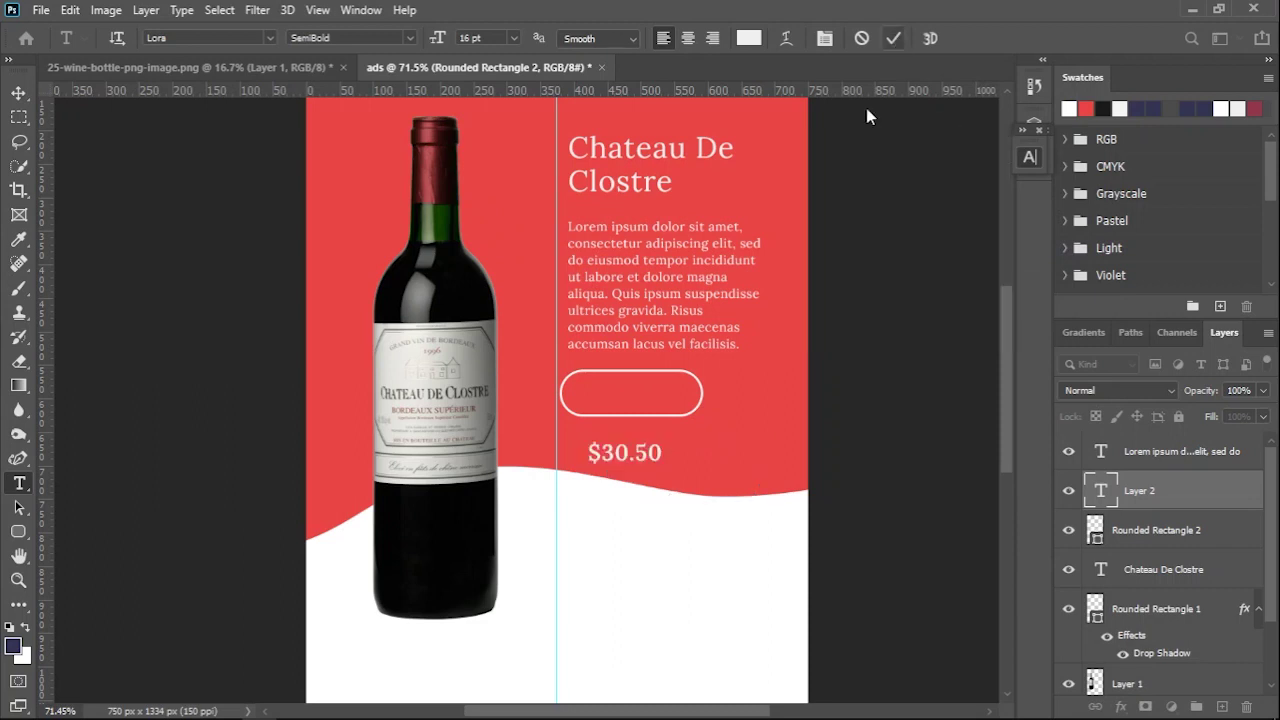
Move the $30.50 price inside the outlined pill.
{"action": "key", "text": "v"}
{"action": "left_click_drag", "start_coordinate": [624, 455], "coordinate": [627, 392]}
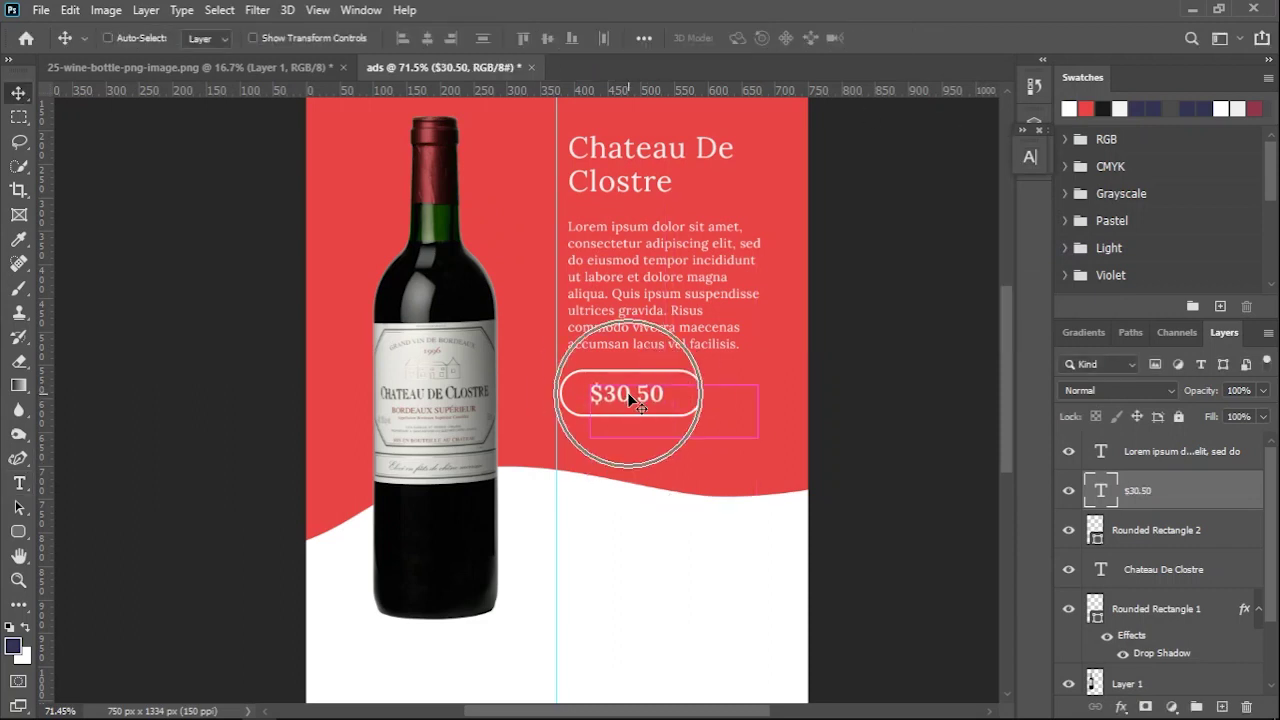
{"action": "scroll", "coordinate": [618, 484], "scroll_direction": "down", "scroll_amount": 1}
{"action": "scroll", "coordinate": [616, 492], "scroll_direction": "down", "scroll_amount": 1}
{"action": "scroll", "coordinate": [615, 500], "scroll_direction": "down", "scroll_amount": 1}
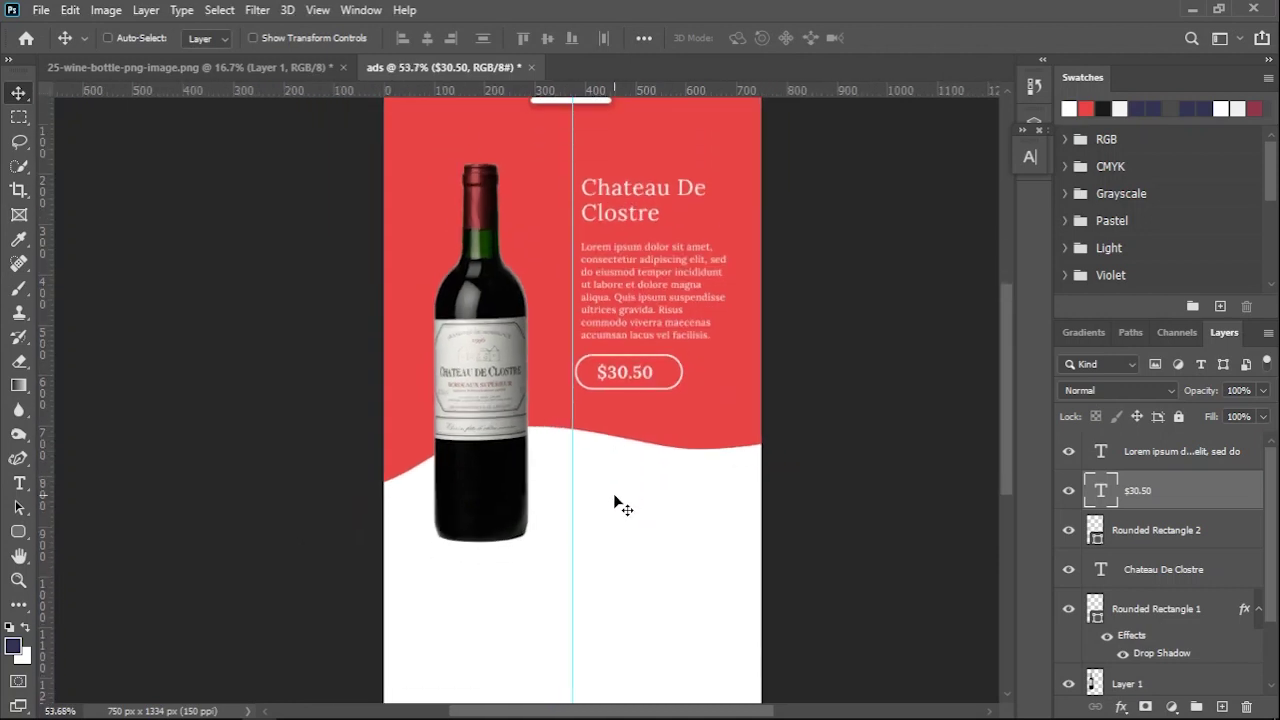
{"action": "scroll", "coordinate": [617, 495], "scroll_direction": "down", "scroll_amount": 2}
{"action": "scroll", "coordinate": [625, 485], "scroll_direction": "down", "scroll_amount": 2}
{"action": "key", "text": "ctrl"}
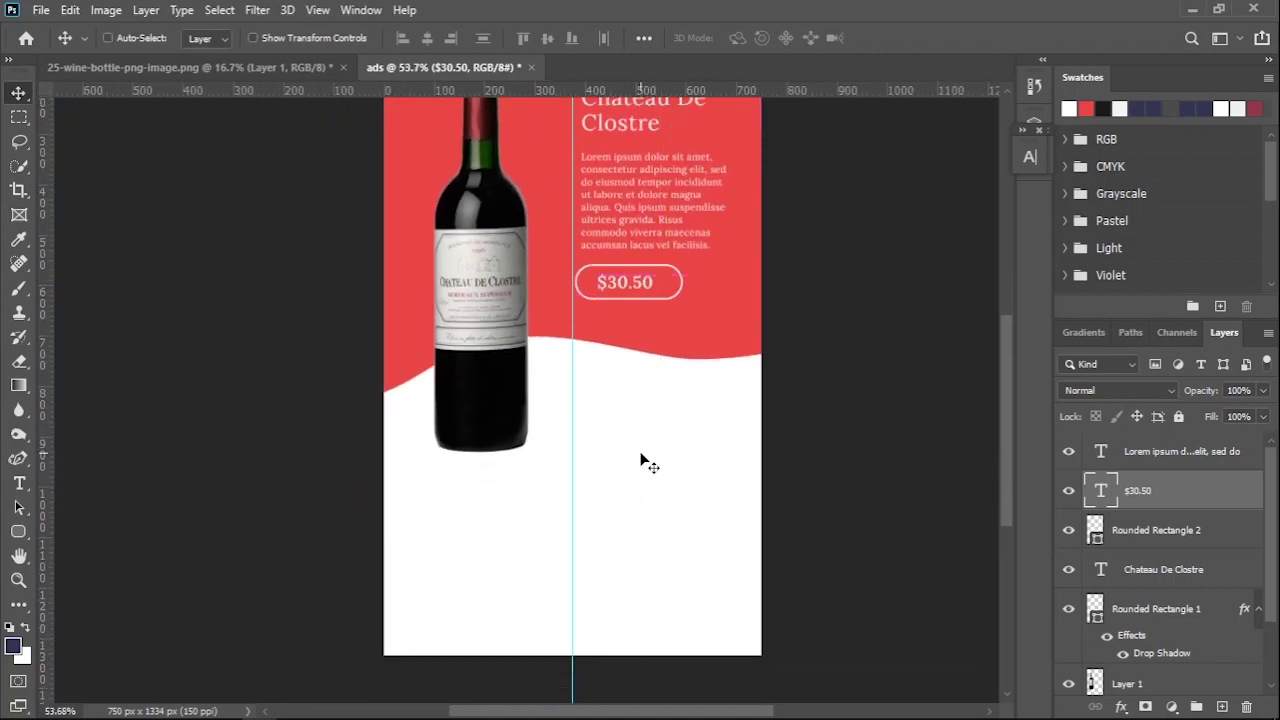
Draw a 136 × 68 px red rectangle with no outline below the wave.
{"action": "right_click", "coordinate": [22, 530]}
{"action": "left_click", "coordinate": [61, 527]}
{"action": "scroll", "coordinate": [588, 405], "scroll_direction": "up", "scroll_amount": 2}
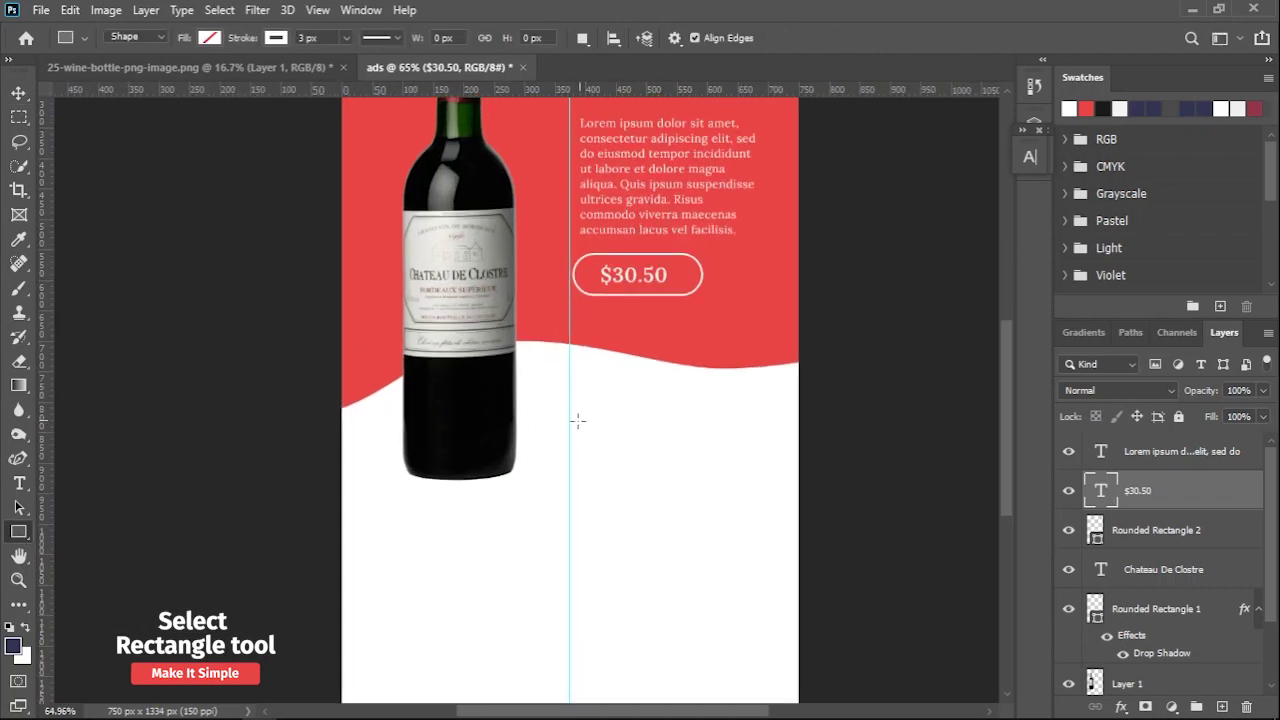
{"action": "scroll", "coordinate": [580, 420], "scroll_direction": "up", "scroll_amount": 1}
{"action": "mouse_move", "coordinate": [574, 410]}
{"action": "left_mouse_down"}
{"action": "mouse_move", "coordinate": [592, 430]}
{"action": "mouse_move", "coordinate": [660, 451]}
{"action": "left_mouse_up"}
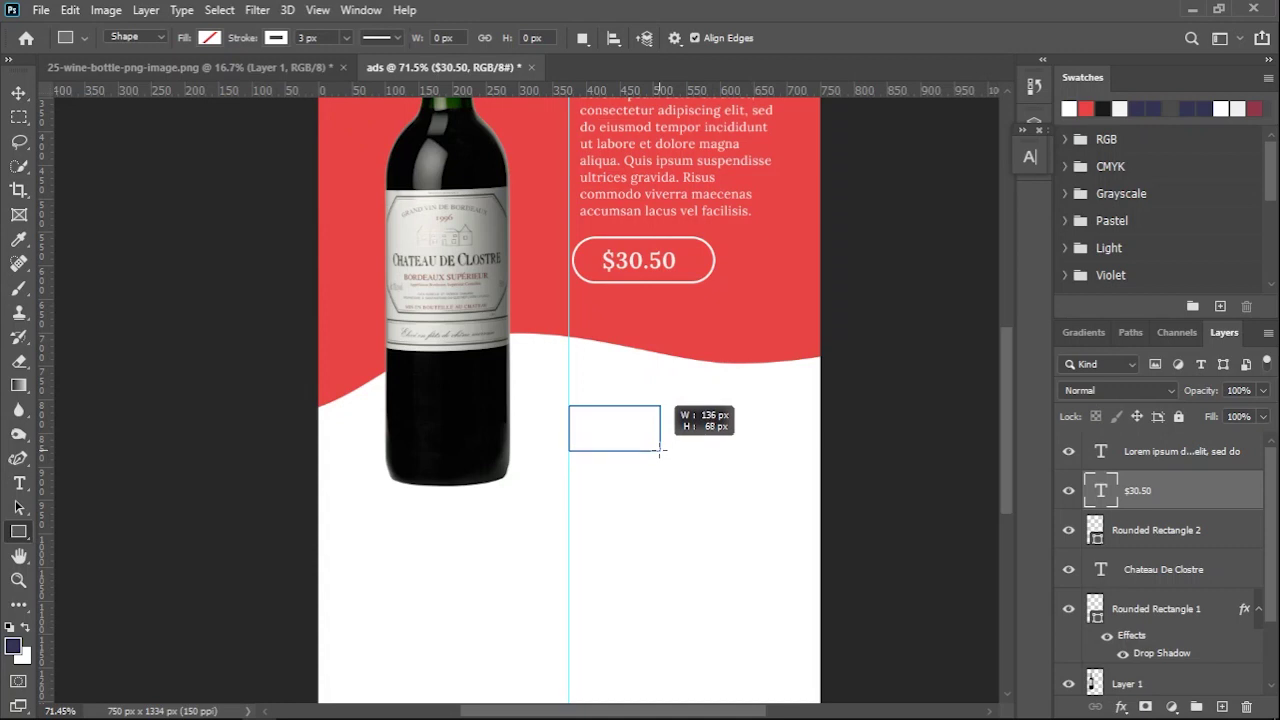
{"action": "left_click_drag", "start_coordinate": [660, 451], "coordinate": [660, 451]}
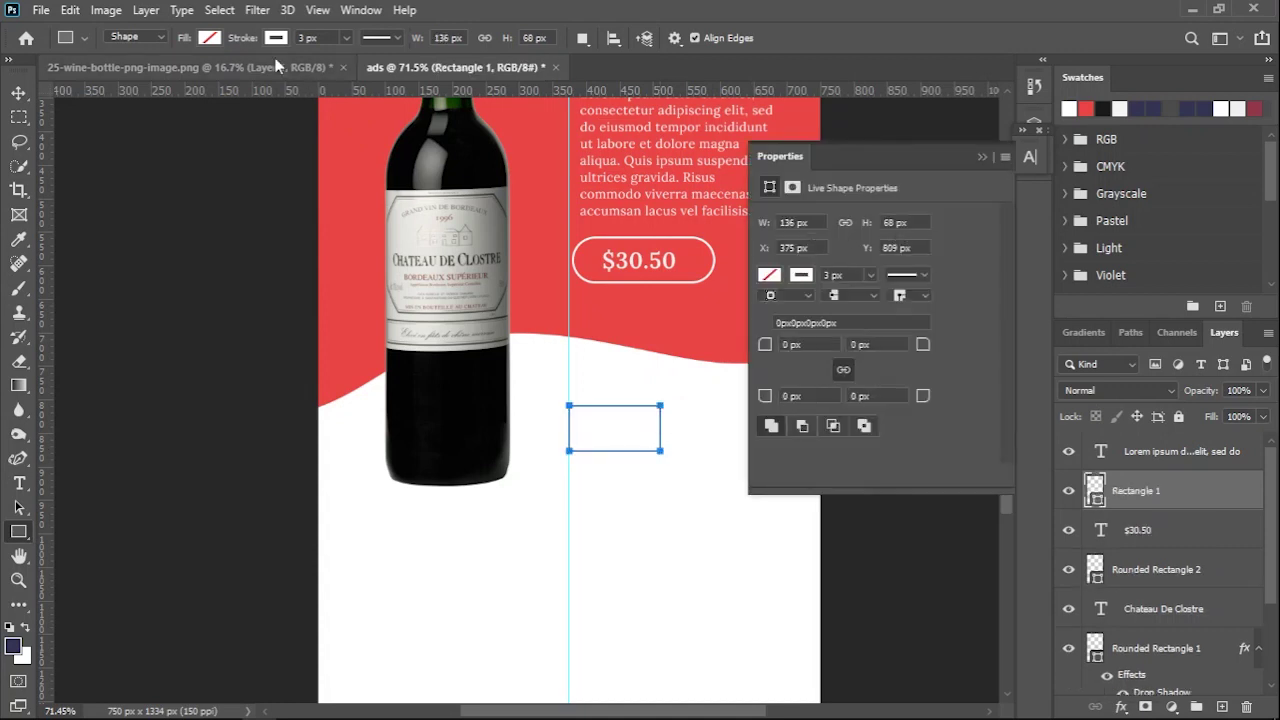
{"action": "left_click", "coordinate": [209, 38]}
{"action": "left_click", "coordinate": [112, 137]}
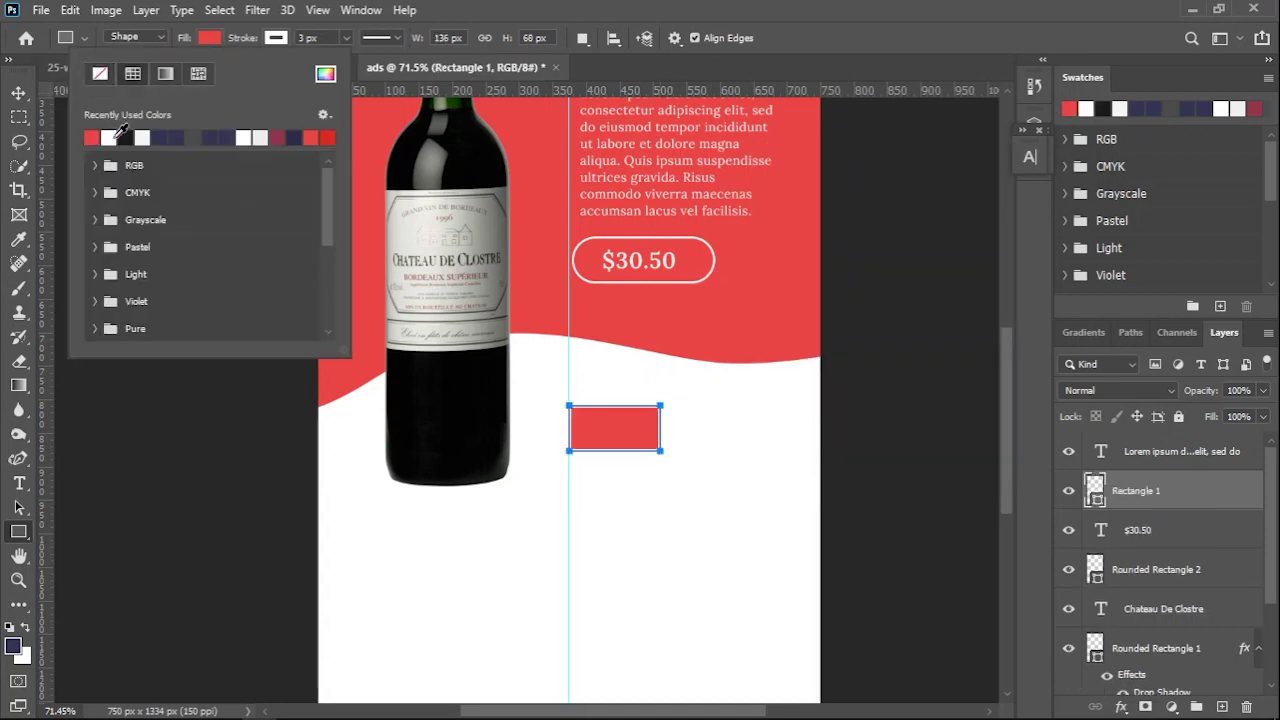
{"action": "left_click", "coordinate": [276, 38]}
{"action": "left_click", "coordinate": [167, 75]}
Align the red rectangle against the guide and Alt-drag a copy beside it.
{"action": "key", "text": "v"}
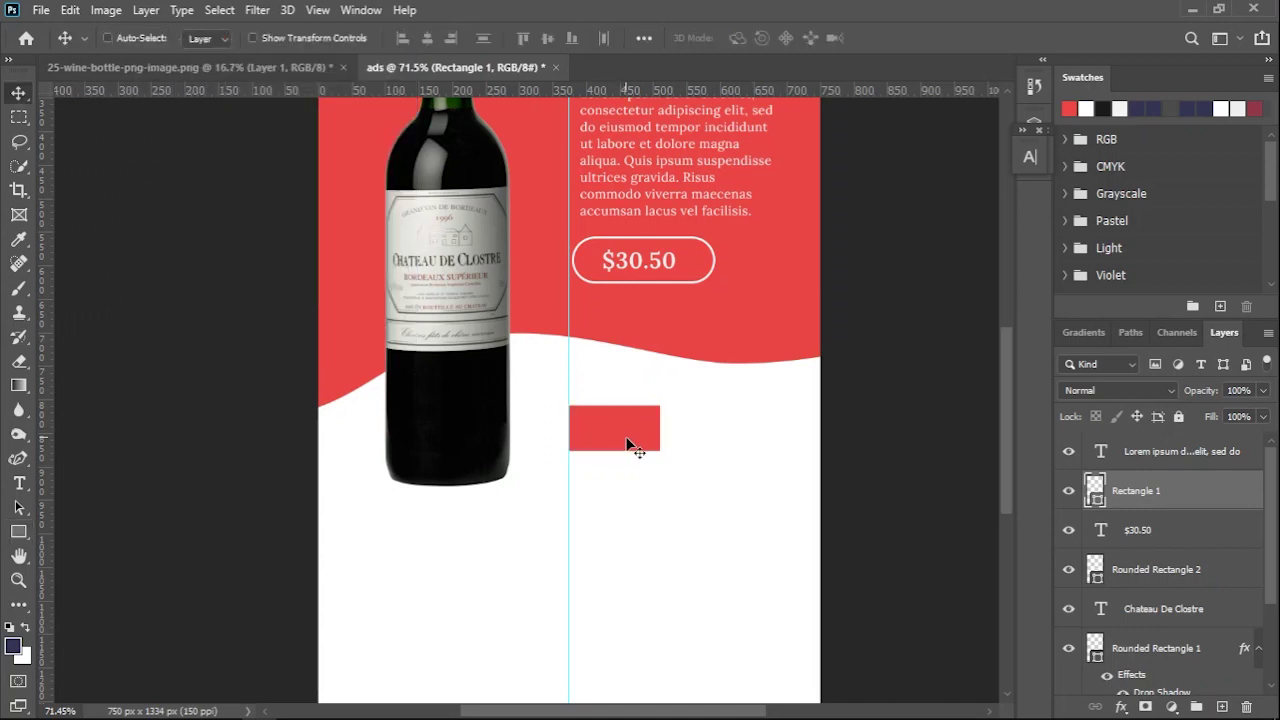
{"action": "left_click_drag", "start_coordinate": [621, 431], "coordinate": [632, 422]}
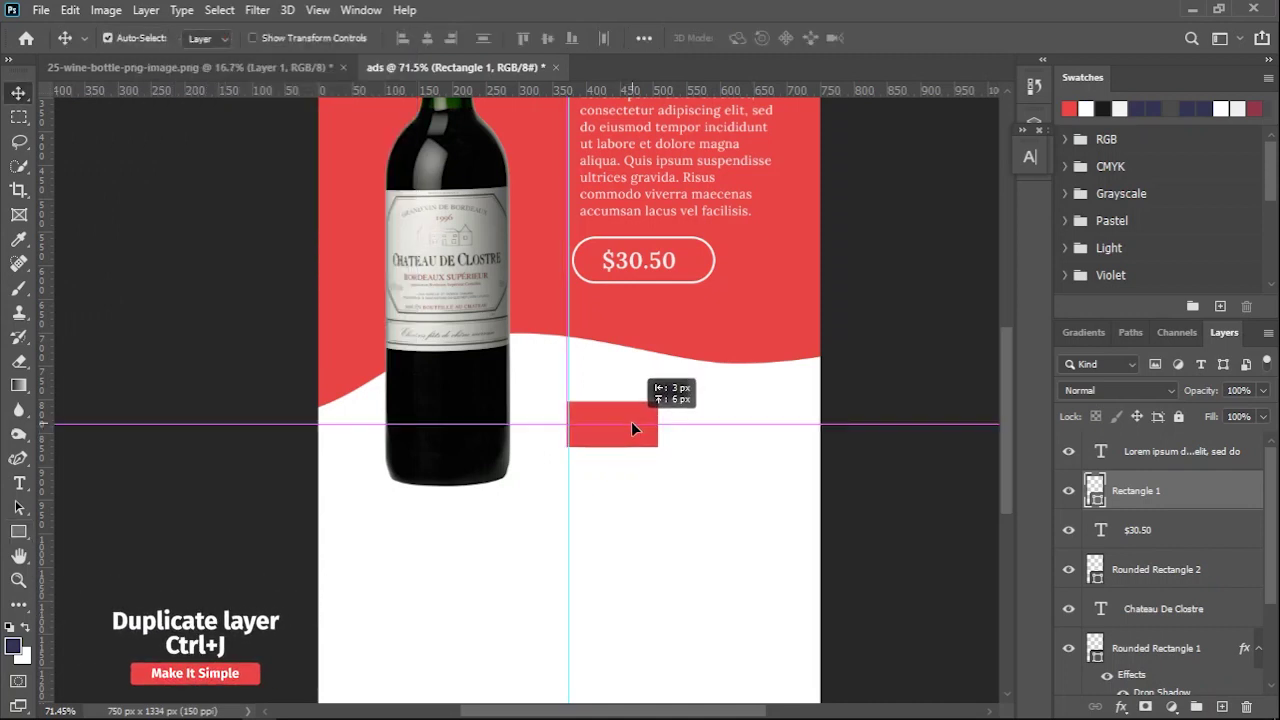
{"action": "left_click_drag", "start_coordinate": [645, 425], "coordinate": [722, 423]}
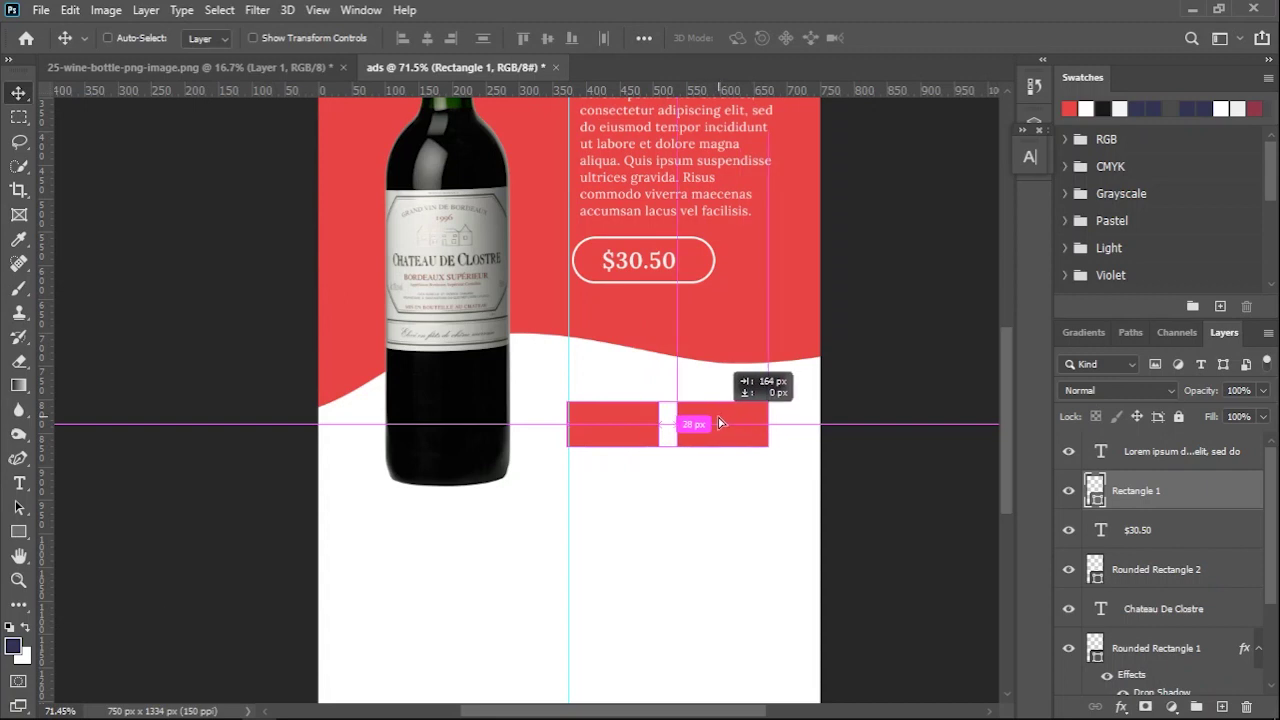
{"action": "left_click_drag", "start_coordinate": [722, 423], "coordinate": [725, 423]}
{"action": "scroll", "coordinate": [634, 443], "scroll_direction": "down", "scroll_amount": 2}
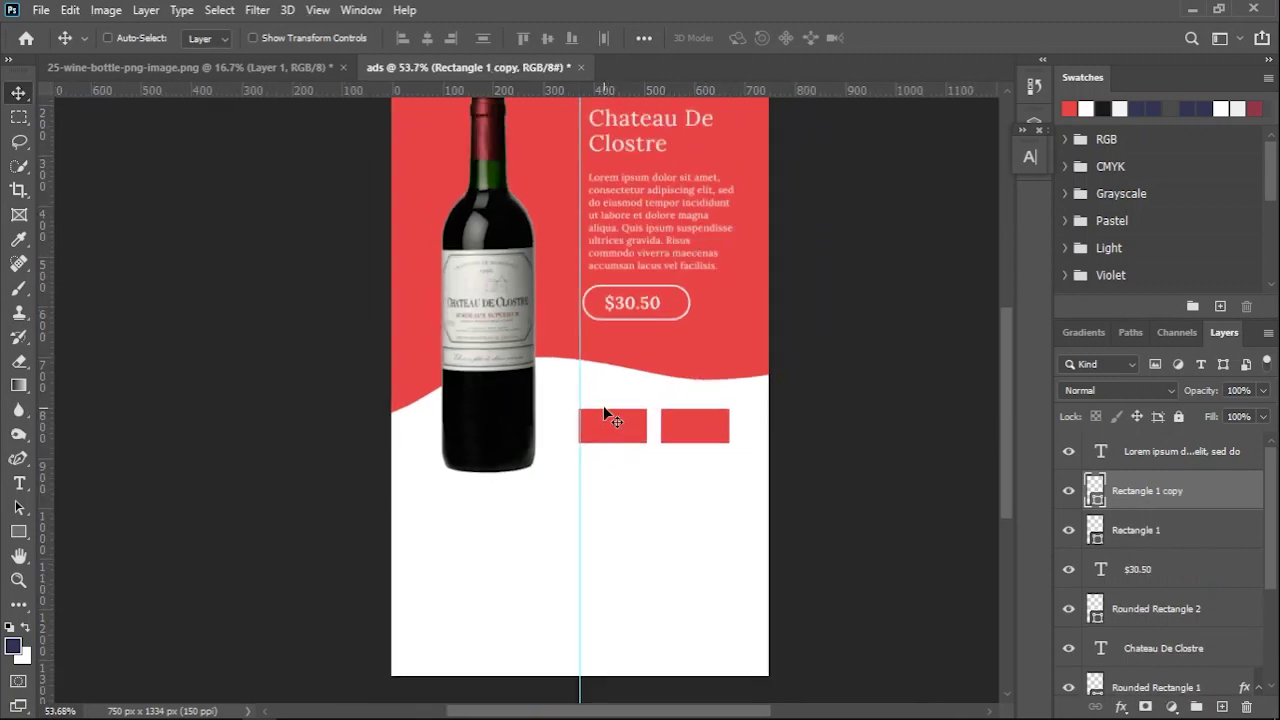
{"action": "scroll", "coordinate": [599, 400], "scroll_direction": "up", "scroll_amount": 2}
Add a white 500ml text label and move it onto the left red box.
{"action": "key", "text": "t"}
{"action": "left_click_drag", "start_coordinate": [588, 517], "coordinate": [708, 575]}
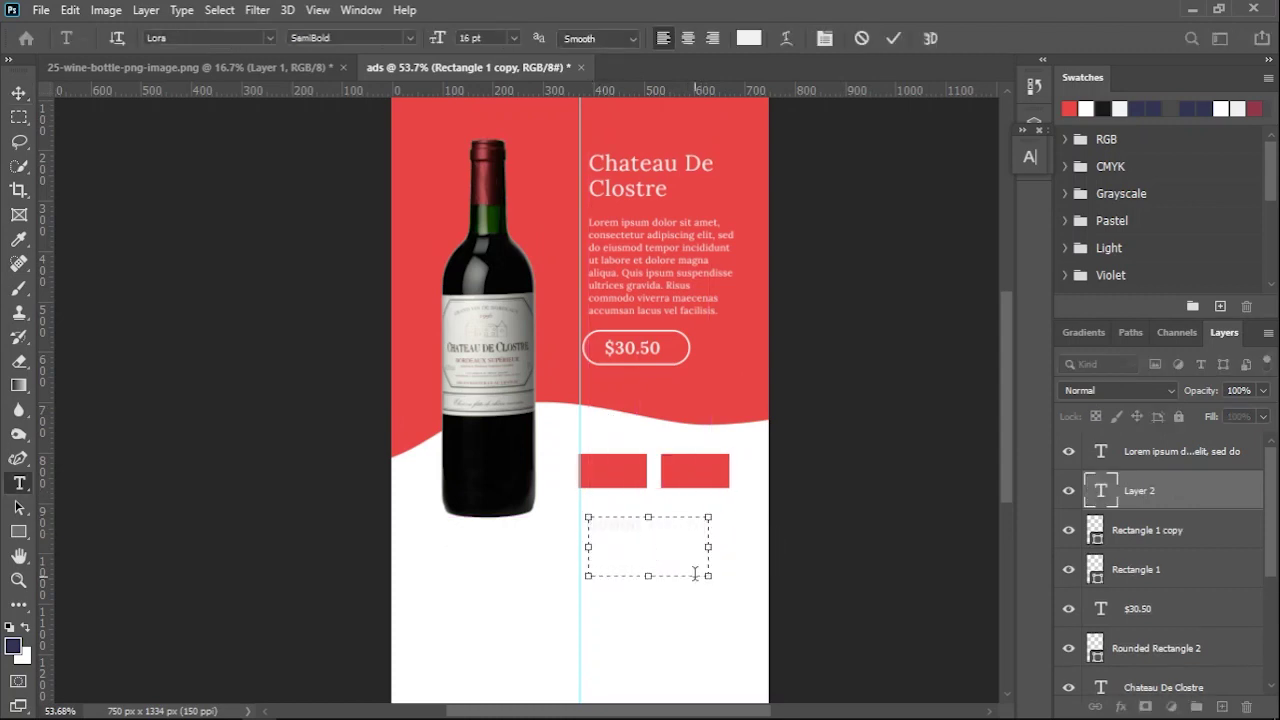
{"action": "left_click", "coordinate": [748, 38]}
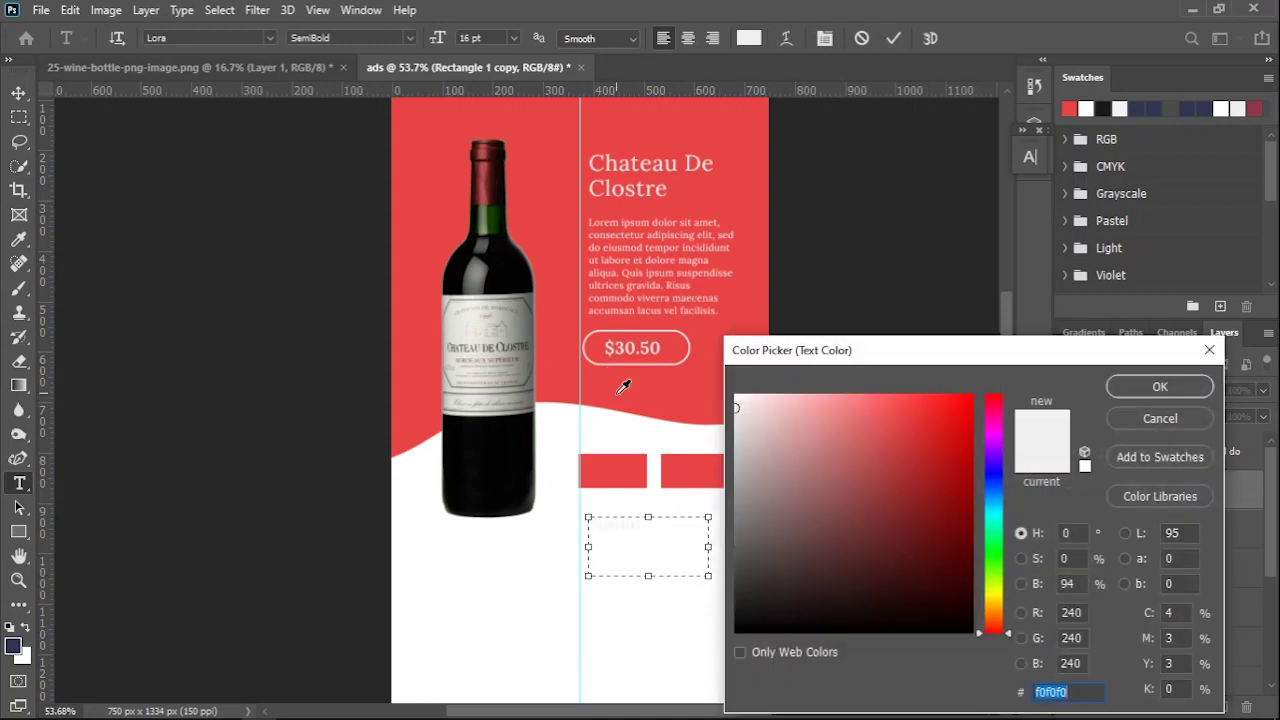
{"action": "left_click", "coordinate": [1069, 108]}
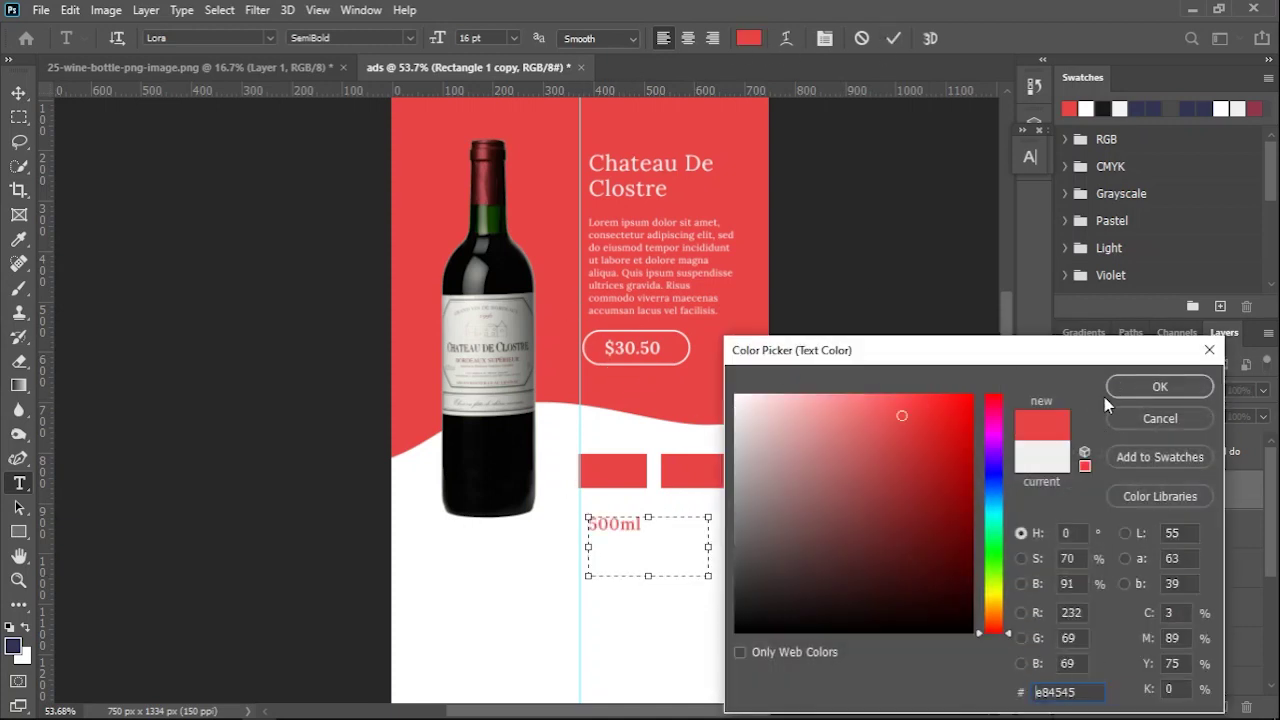
{"action": "left_click", "coordinate": [588, 543]}
{"action": "left_click", "coordinate": [1160, 387]}
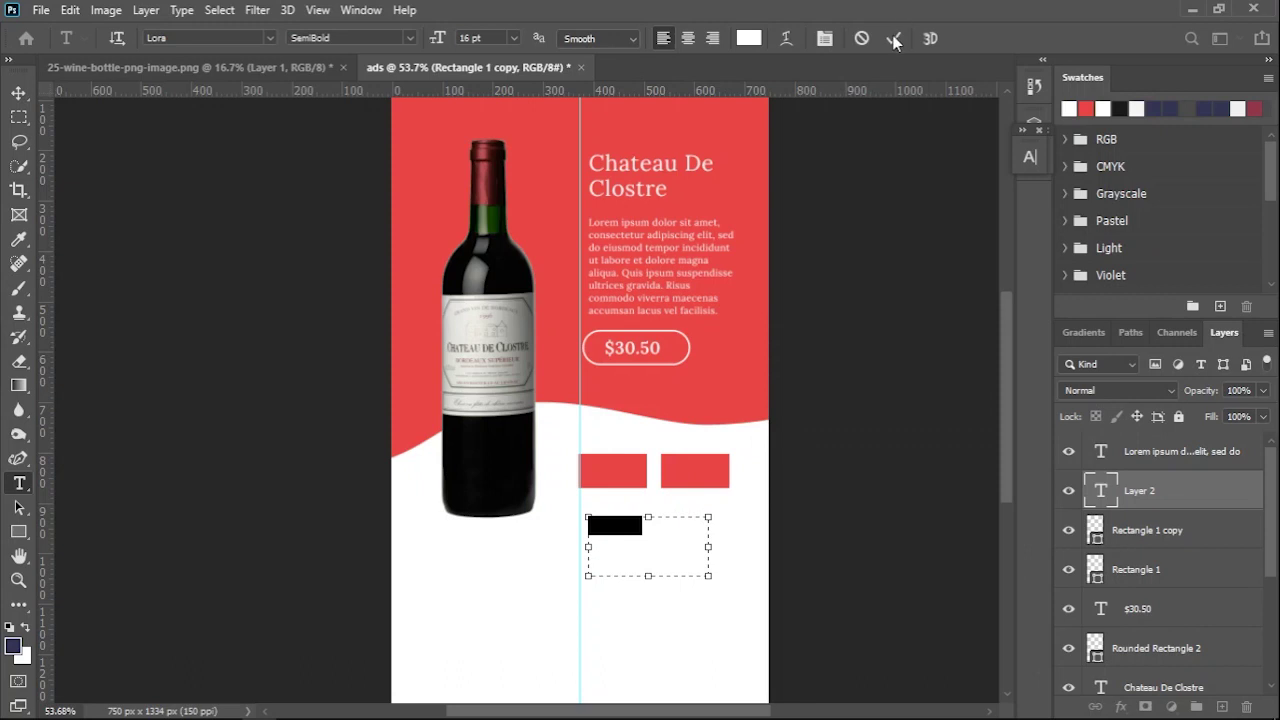
{"action": "key", "text": "ctrl+Return"}
{"action": "key", "text": "v"}
{"action": "left_click_drag", "start_coordinate": [619, 533], "coordinate": [616, 480]}
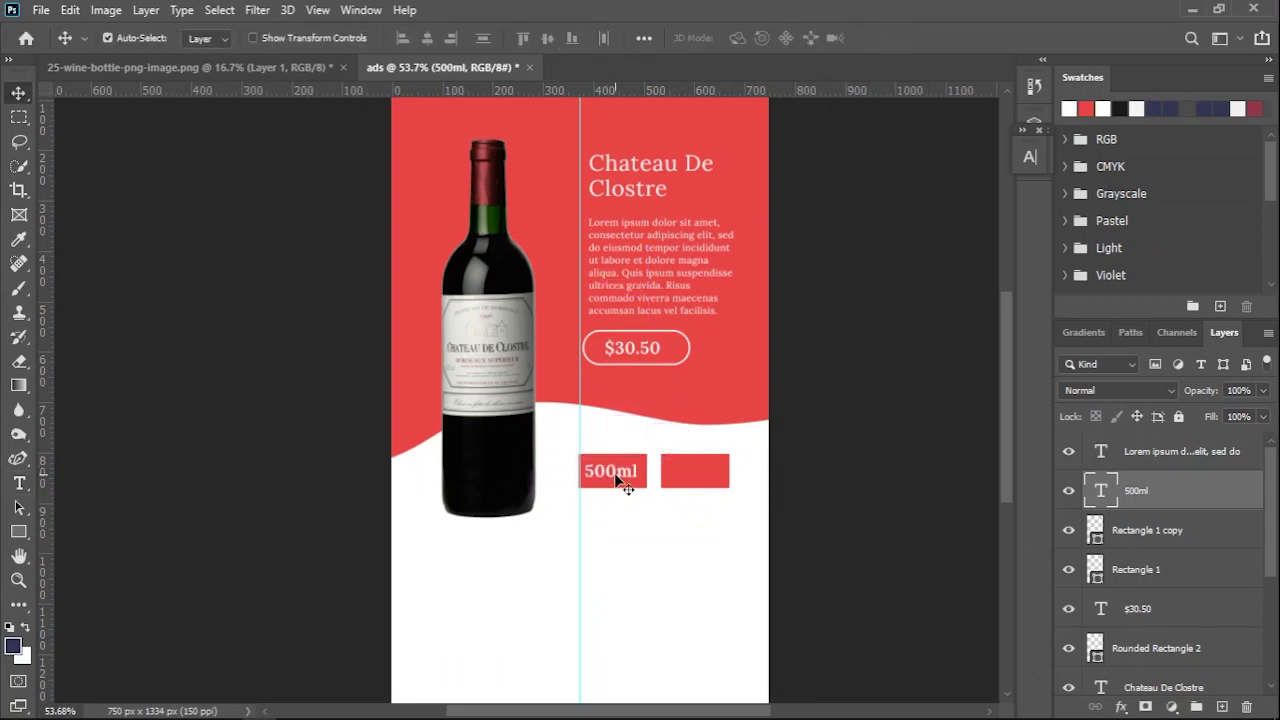
Shrink the 500ml label to 13 pt and Alt-drag a copy onto the right red box.
{"action": "double_click", "coordinate": [612, 472]}
{"action": "left_click", "coordinate": [1030, 157]}
{"action": "key", "text": "Down"}
{"action": "key", "text": "Down"}
{"action": "left_click", "coordinate": [894, 38]}
{"action": "key", "text": "v"}
{"action": "scroll", "coordinate": [598, 525], "scroll_direction": "up", "scroll_amount": 3}
{"action": "left_click_drag", "start_coordinate": [615, 435], "coordinate": [752, 446]}
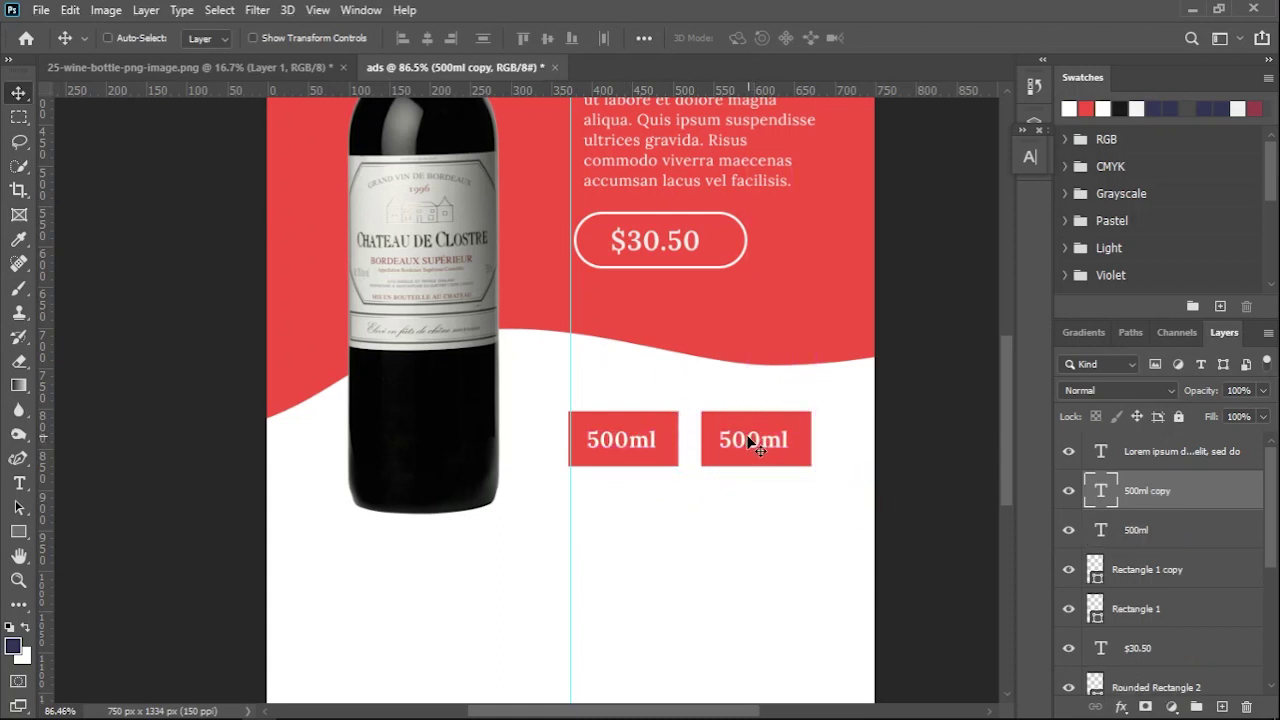
Change the copied label to 750ml and centre it on the right box.
{"action": "key", "text": "t"}
{"action": "left_click", "coordinate": [722, 437]}
{"action": "type", "text": "7"}
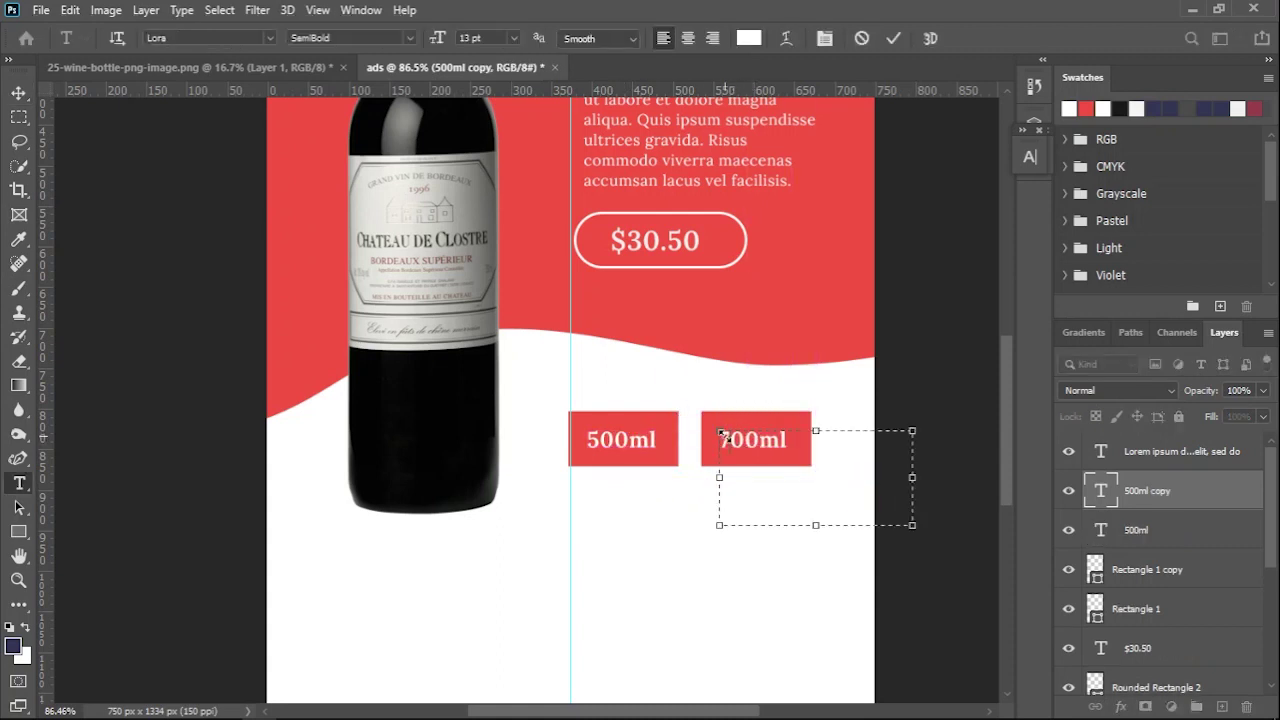
{"action": "type", "text": "5"}
{"action": "left_click", "coordinate": [893, 38]}
{"action": "key", "text": "v"}
{"action": "left_click_drag", "start_coordinate": [749, 439], "coordinate": [750, 440]}
{"action": "scroll", "coordinate": [477, 485], "scroll_direction": "down", "scroll_amount": 5}
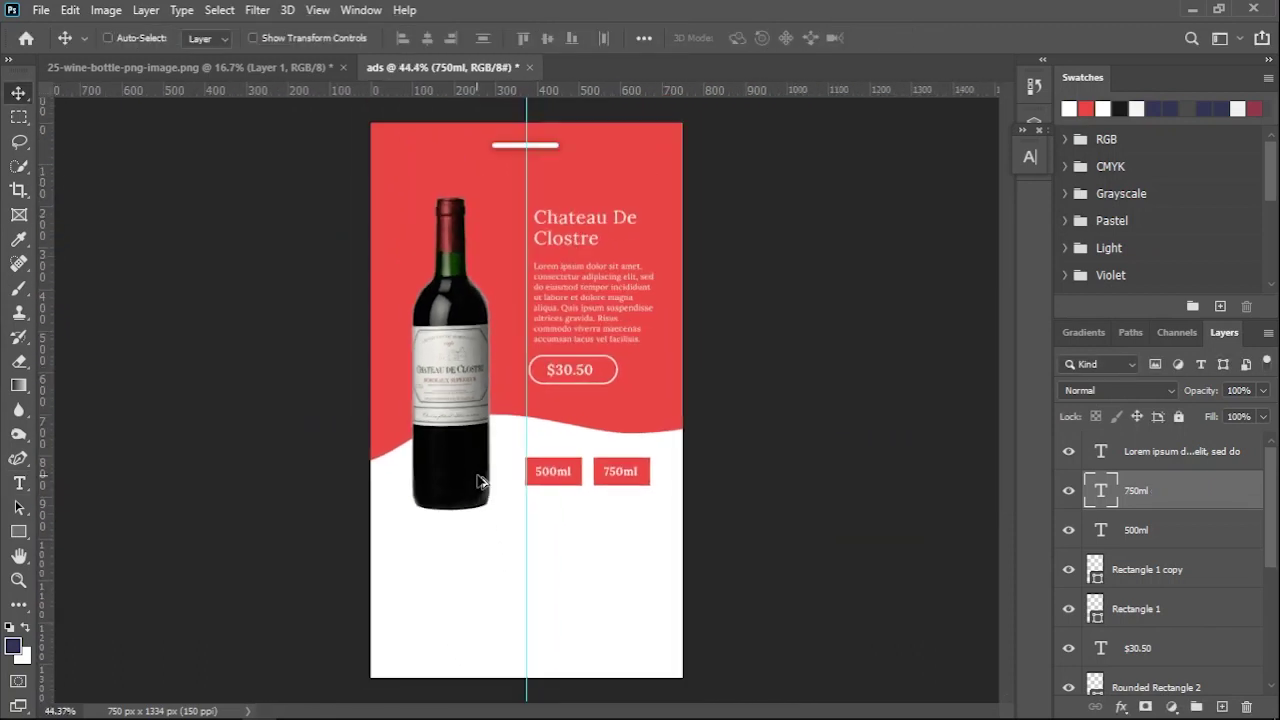
{"action": "scroll", "coordinate": [500, 470], "scroll_direction": "up", "scroll_amount": 1}
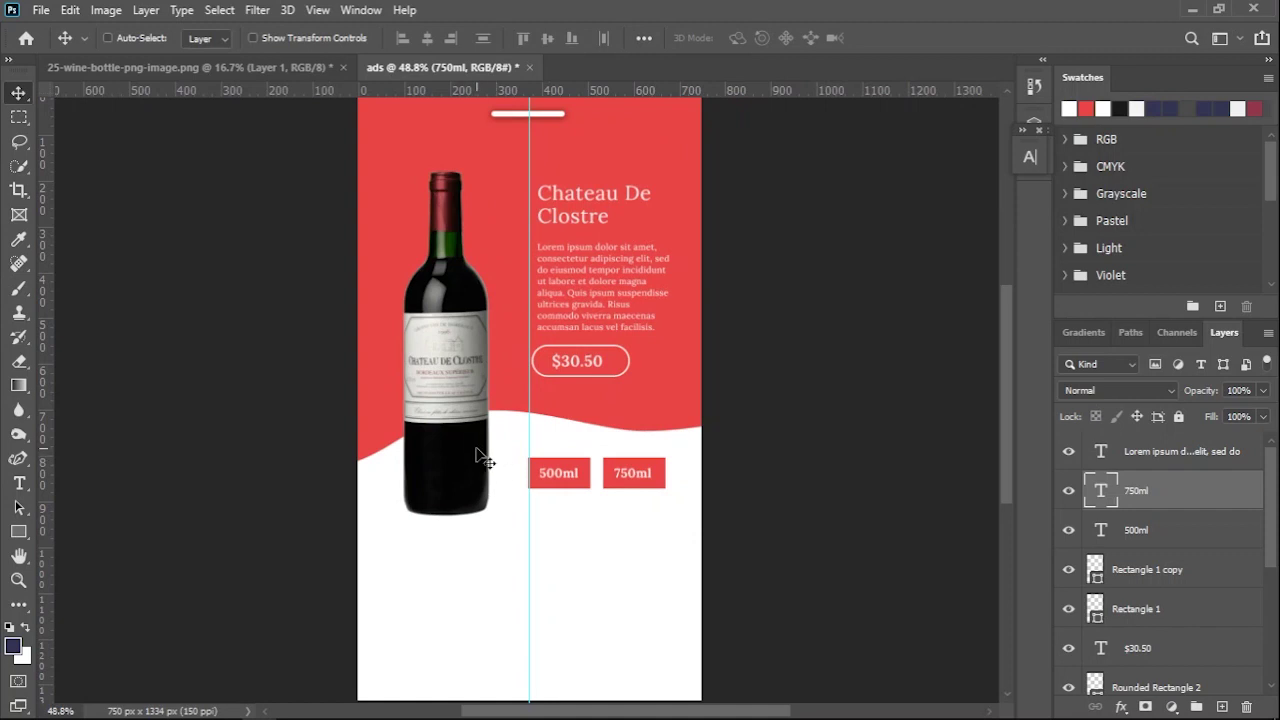
{"action": "scroll", "coordinate": [429, 583], "scroll_direction": "up", "scroll_amount": 4}
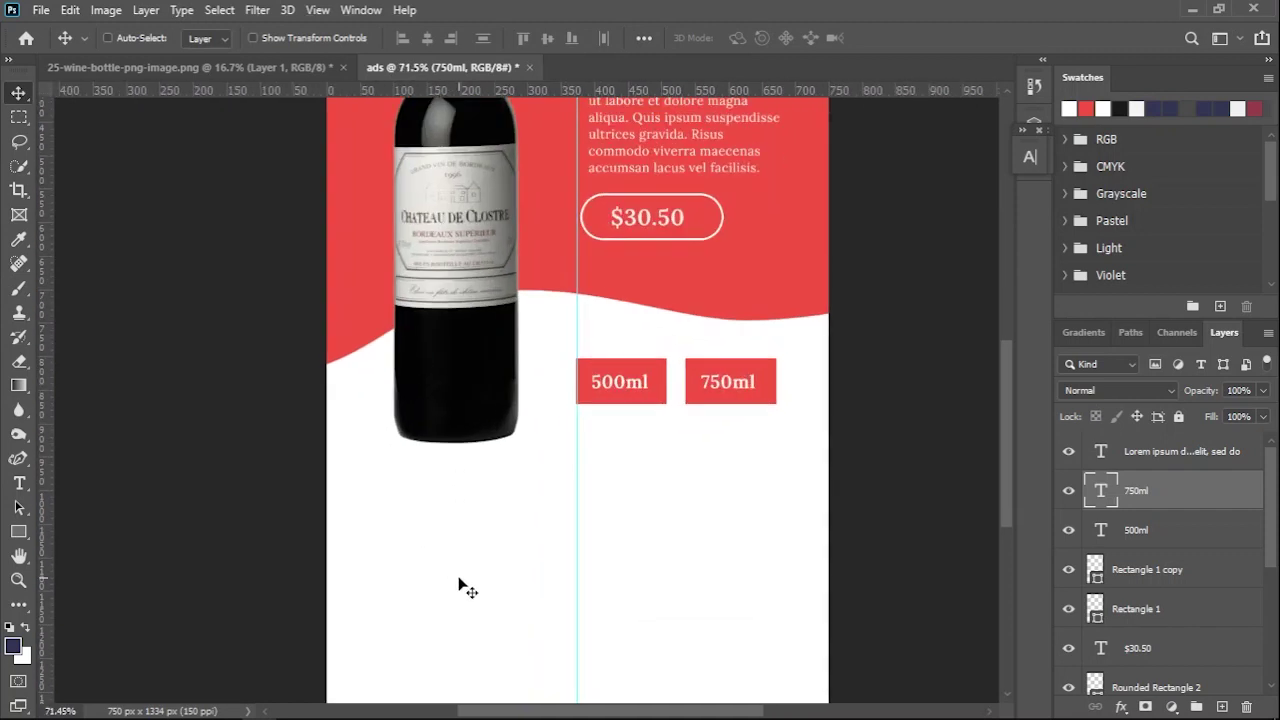
Create a heading text box below the size boxes in red Roboto.
{"action": "key", "text": "t"}
{"action": "left_click_drag", "start_coordinate": [431, 472], "coordinate": [730, 534]}
{"action": "key", "text": "Delete"}
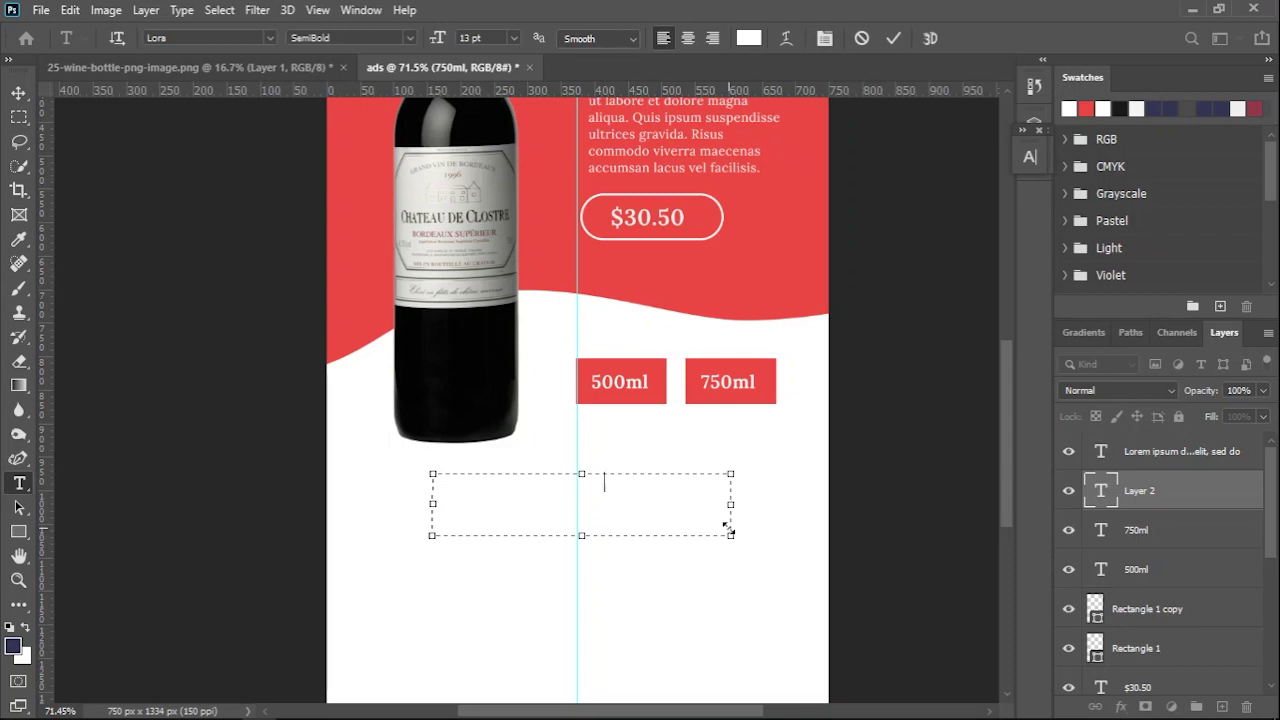
{"action": "key", "text": "ctrl+a"}
{"action": "left_click", "coordinate": [1030, 157]}
{"action": "left_click", "coordinate": [917, 184]}
{"action": "left_click", "coordinate": [880, 240]}
{"action": "left_click", "coordinate": [748, 38]}
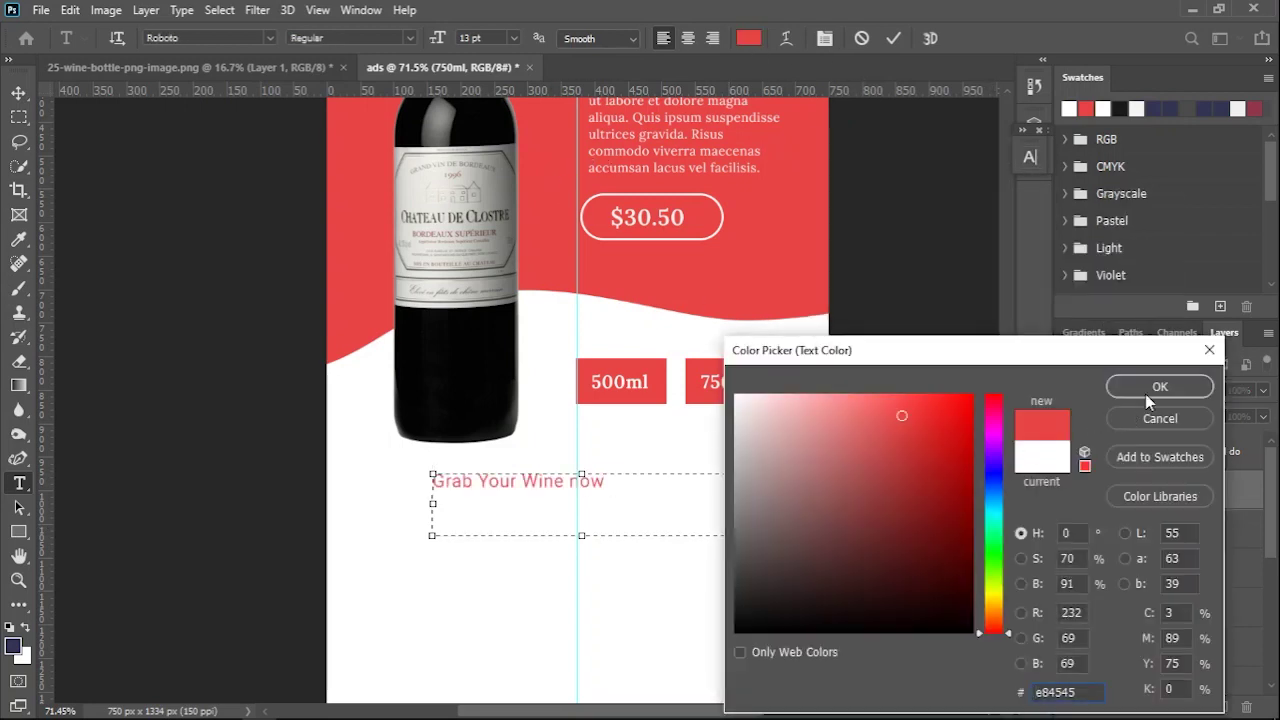
{"action": "left_click", "coordinate": [1157, 385]}
Style the heading All Caps, Bold, tracking -10 and 15 pt.
{"action": "left_click", "coordinate": [1033, 160]}
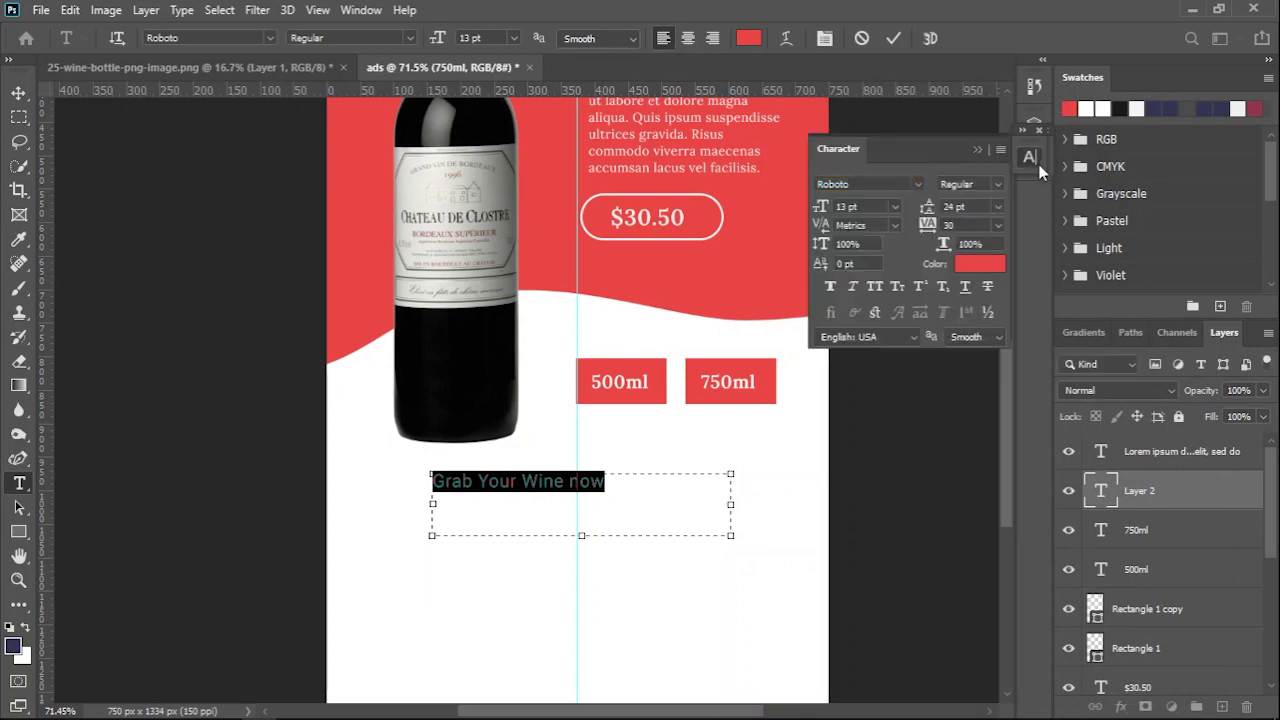
{"action": "left_click", "coordinate": [876, 287]}
{"action": "left_click", "coordinate": [968, 184]}
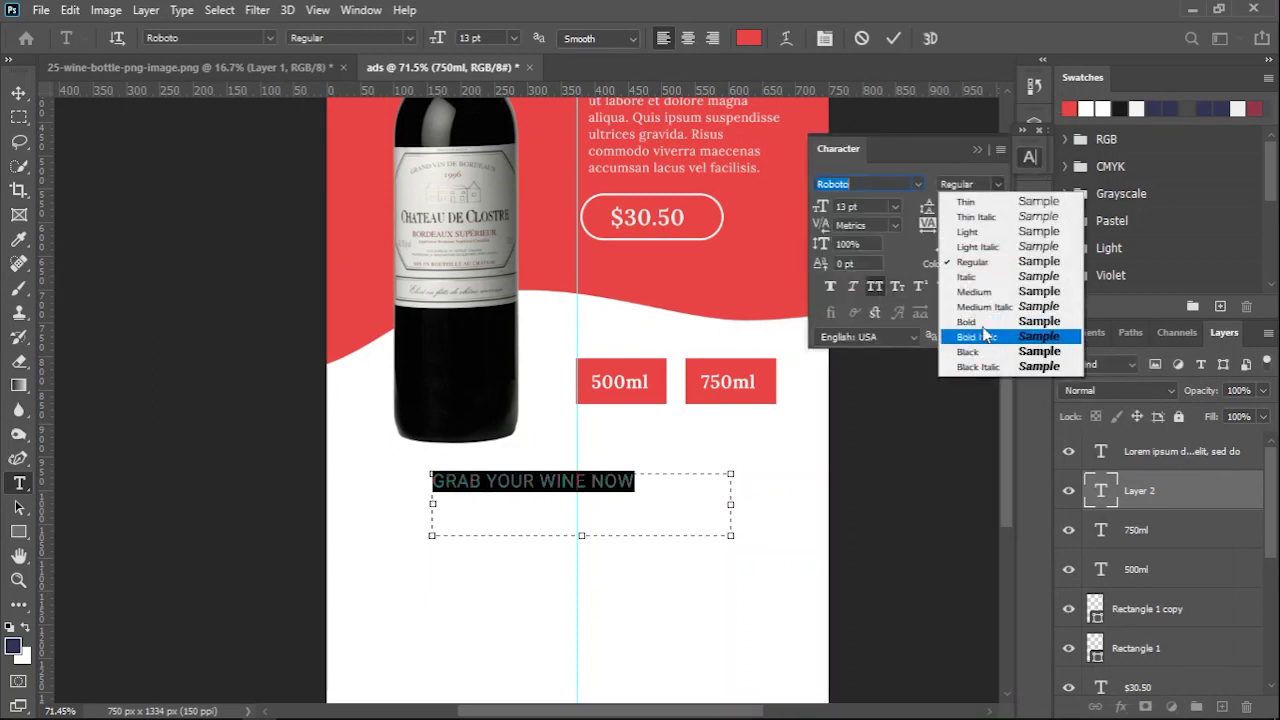
{"action": "left_click", "coordinate": [966, 321]}
{"action": "left_click", "coordinate": [960, 225]}
{"action": "type", "text": "-10"}
{"action": "key", "text": "Return"}
{"action": "left_click", "coordinate": [866, 206]}
{"action": "key", "text": "Up"}
{"action": "key", "text": "Up"}
{"action": "left_click", "coordinate": [893, 45]}
Centre the heading under the size boxes and draw a paragraph text box beneath it.
{"action": "key", "text": "v"}
{"action": "left_click_drag", "start_coordinate": [574, 470], "coordinate": [612, 496]}
{"action": "scroll", "coordinate": [601, 422], "scroll_direction": "down", "scroll_amount": 2}
{"action": "left_click_drag", "start_coordinate": [601, 421], "coordinate": [602, 404]}
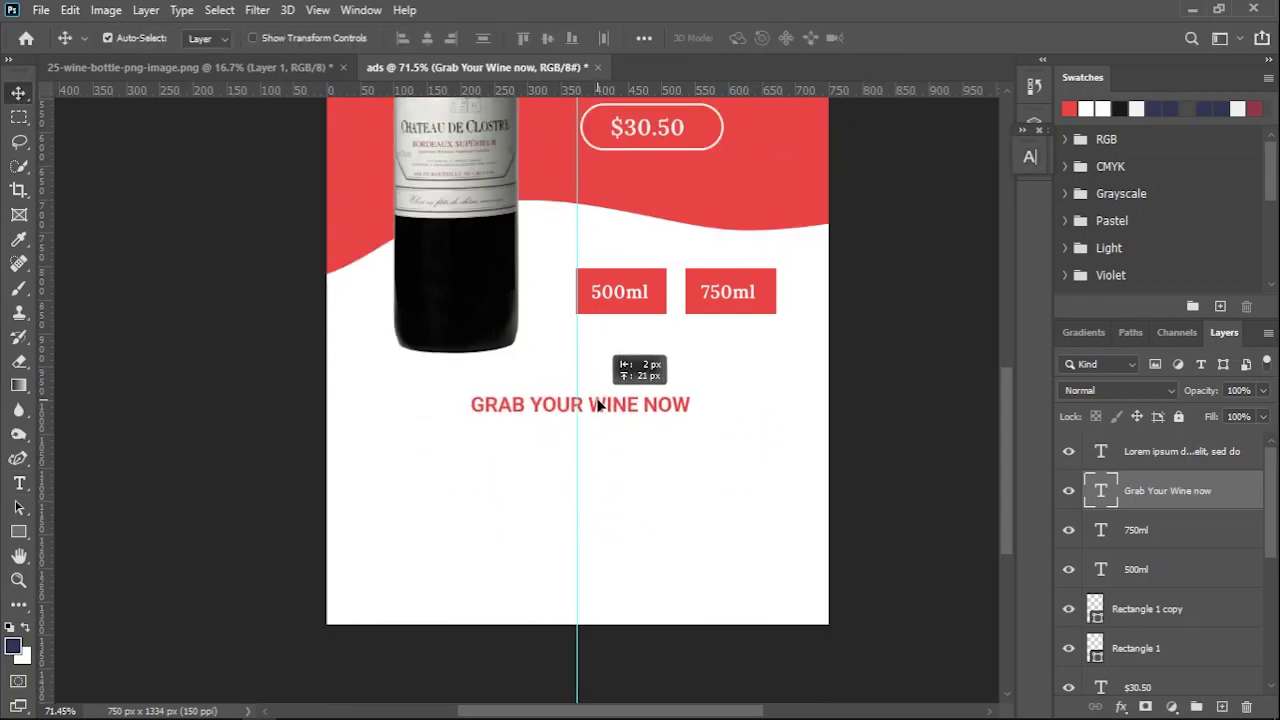
{"action": "key", "text": "t"}
{"action": "left_click_drag", "start_coordinate": [380, 423], "coordinate": [796, 545]}
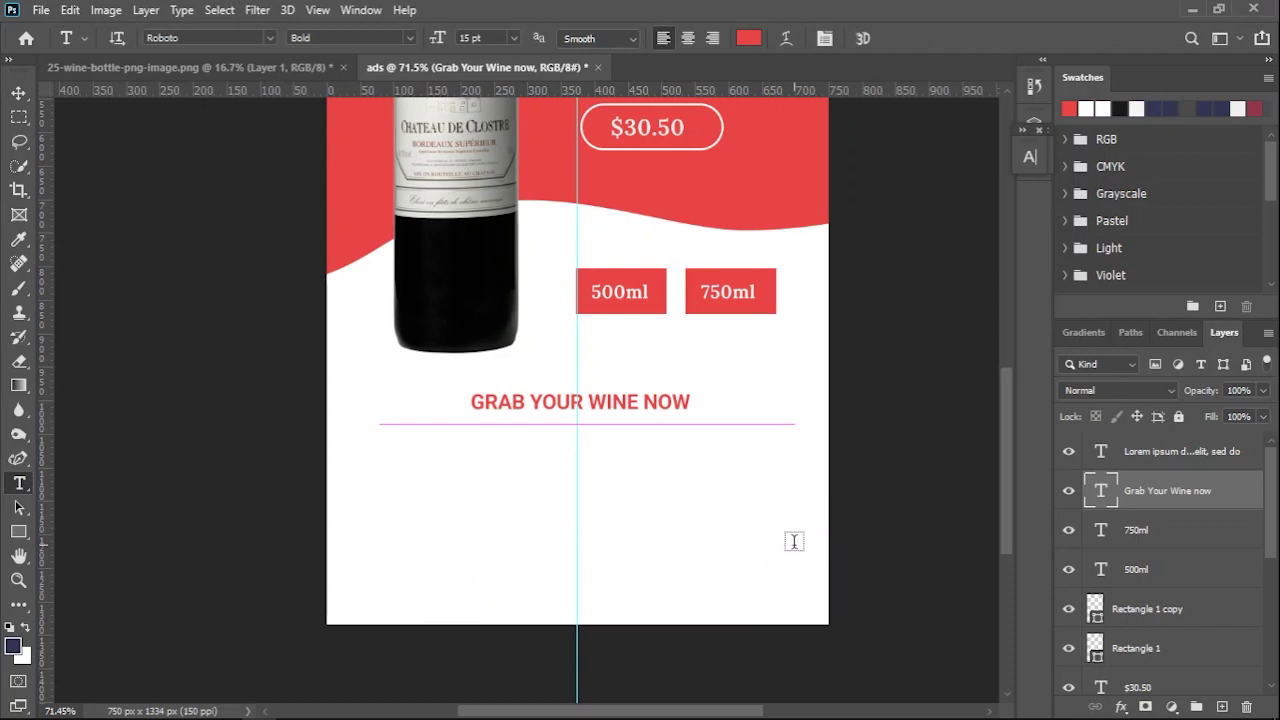
Set the paragraph to Regular style, 9 pt size and 12 pt line spacing.
{"action": "left_click", "coordinate": [1029, 157]}
{"action": "left_click", "coordinate": [988, 184]}
{"action": "left_click", "coordinate": [971, 243]}
{"action": "double_click", "coordinate": [875, 206]}
{"action": "type", "text": "9"}
{"action": "key", "text": "Return"}
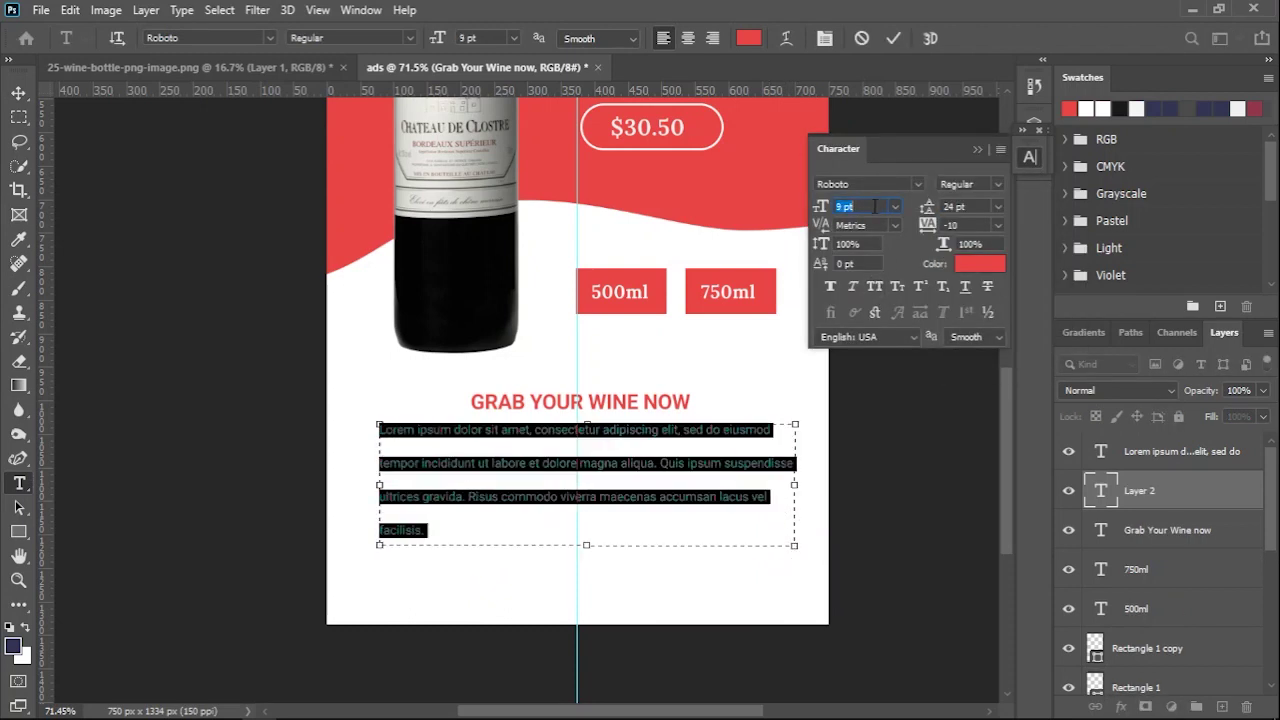
{"action": "double_click", "coordinate": [978, 207]}
{"action": "type", "text": "12"}
{"action": "key", "text": "Return"}
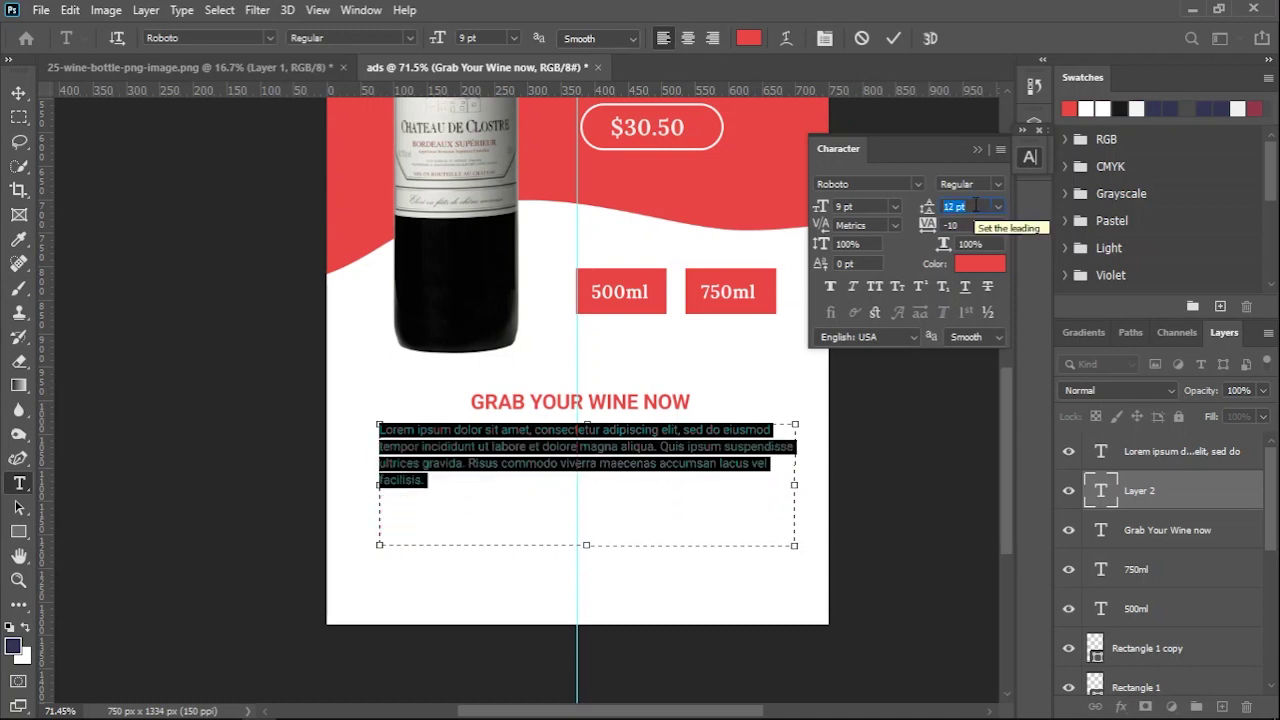
Colour the paragraph dark grey, centre-align it, and narrow its text box.
{"action": "left_click", "coordinate": [748, 38]}
{"action": "left_click_drag", "start_coordinate": [745, 555], "coordinate": [700, 575]}
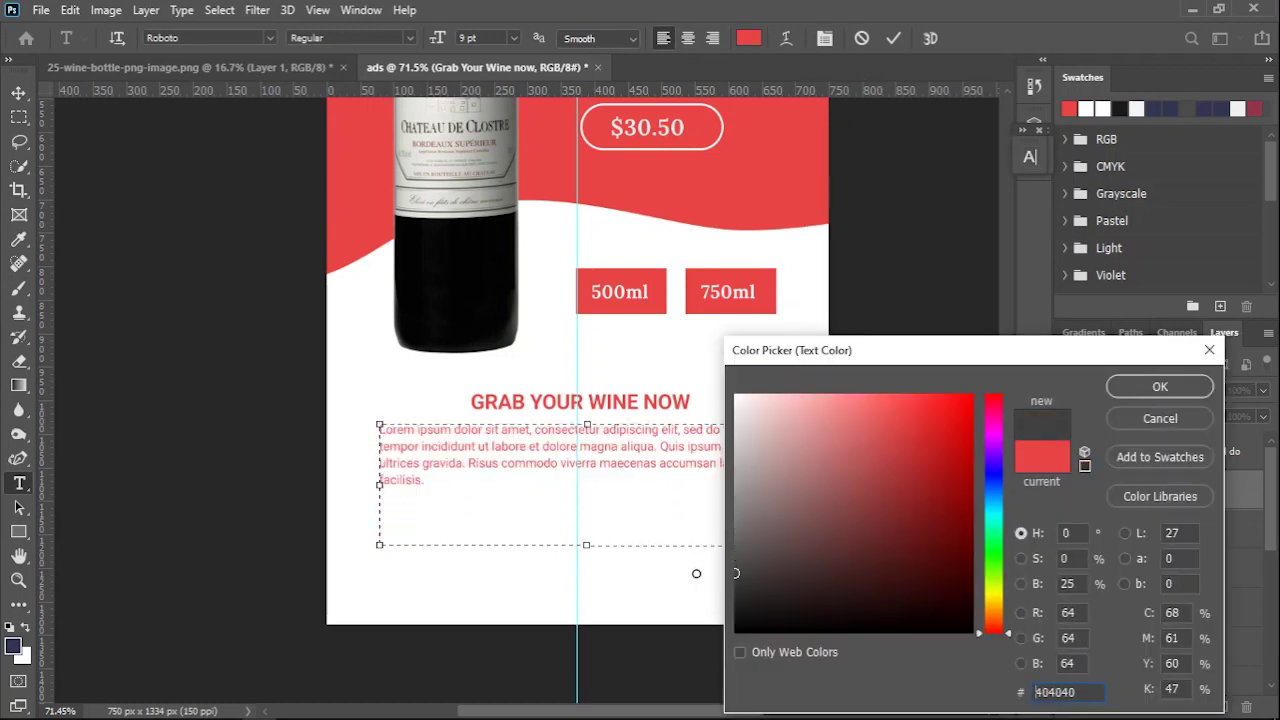
{"action": "left_click", "coordinate": [1131, 388]}
{"action": "left_click", "coordinate": [688, 38]}
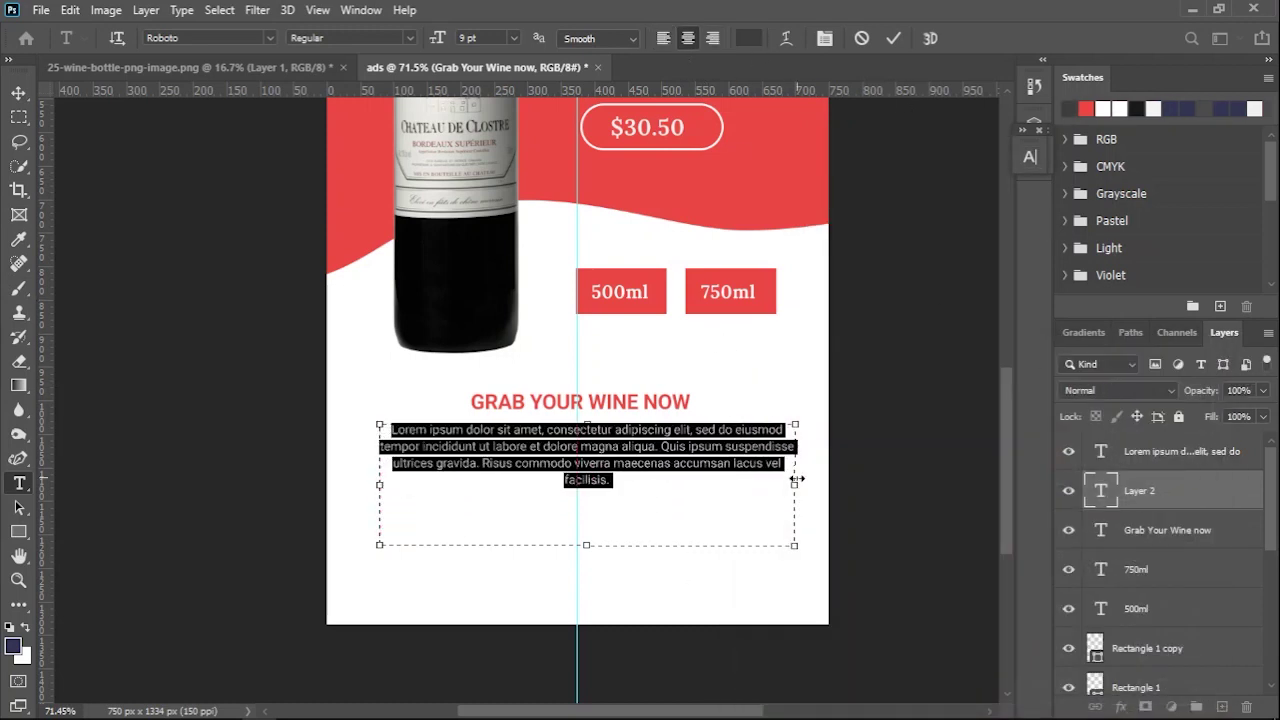
{"action": "left_click_drag", "start_coordinate": [793, 465], "coordinate": [701, 485]}
{"action": "mouse_move", "coordinate": [380, 485]}
{"action": "left_mouse_down"}
{"action": "mouse_move", "coordinate": [407, 497]}
{"action": "mouse_move", "coordinate": [403, 485]}
{"action": "left_mouse_up"}
Paste a repeat of the Lorem ipsum passage and reduce the paragraph to 8 pt with 11 pt leading.
{"action": "left_click", "coordinate": [620, 492]}
{"action": "key", "text": "ctrl+v"}
{"action": "left_click_drag", "start_coordinate": [701, 485], "coordinate": [748, 485]}
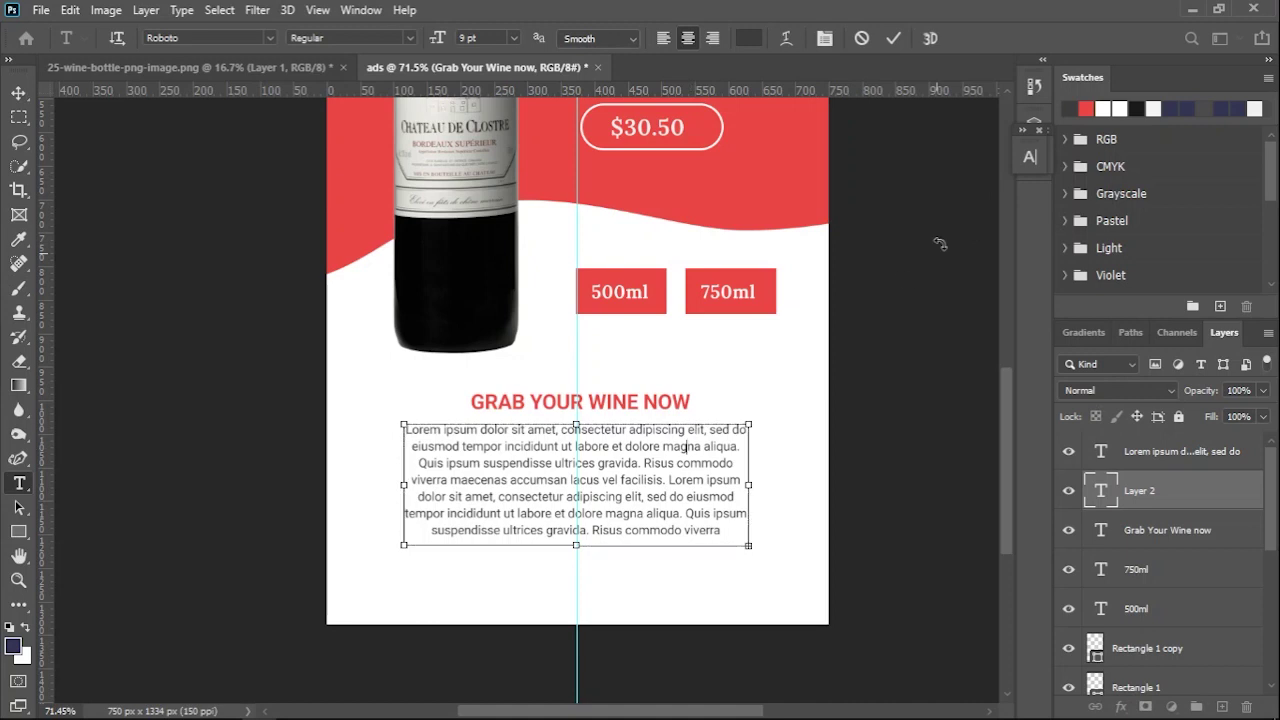
{"action": "key", "text": "ctrl+a"}
{"action": "left_click", "coordinate": [1029, 156]}
{"action": "key", "text": "Down"}
{"action": "left_click", "coordinate": [868, 207]}
{"action": "key", "text": "Down"}
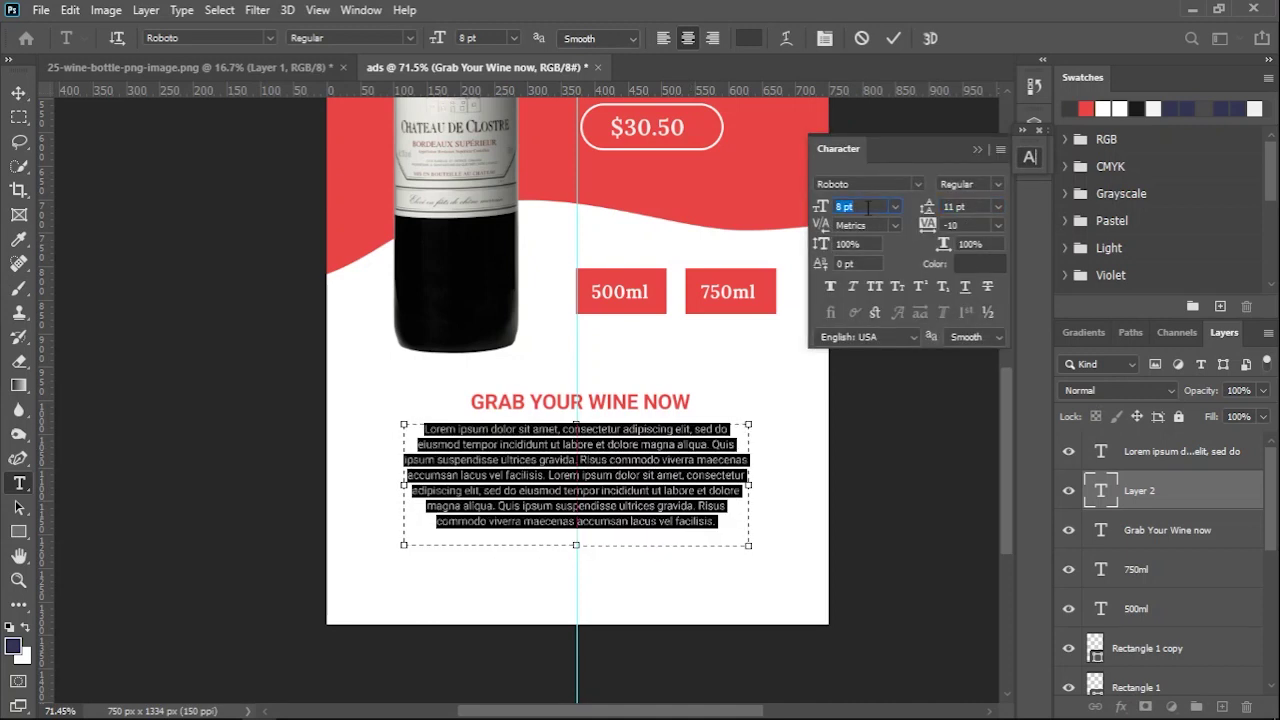
{"action": "left_click", "coordinate": [893, 38]}
Resize and centre the paragraph under the heading, fit the ad in view, and hide the guides.
{"action": "left_click_drag", "start_coordinate": [630, 453], "coordinate": [630, 468]}
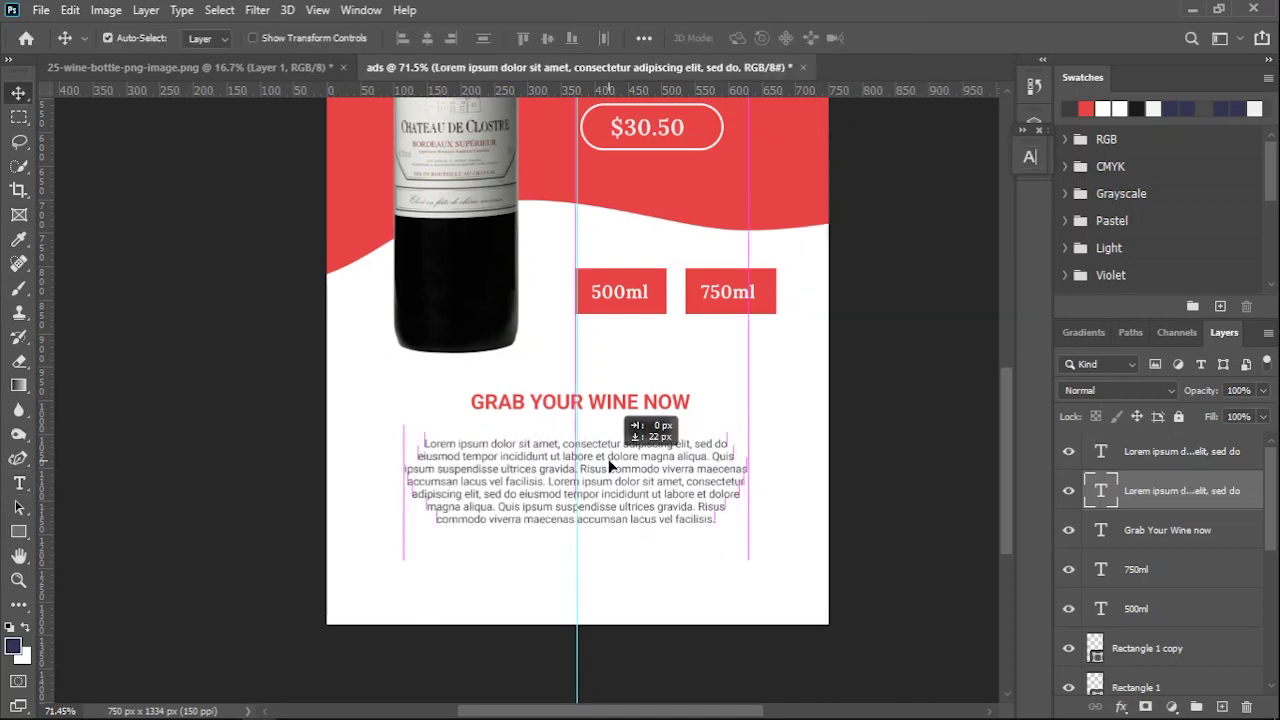
{"action": "left_click_drag", "start_coordinate": [404, 498], "coordinate": [428, 498]}
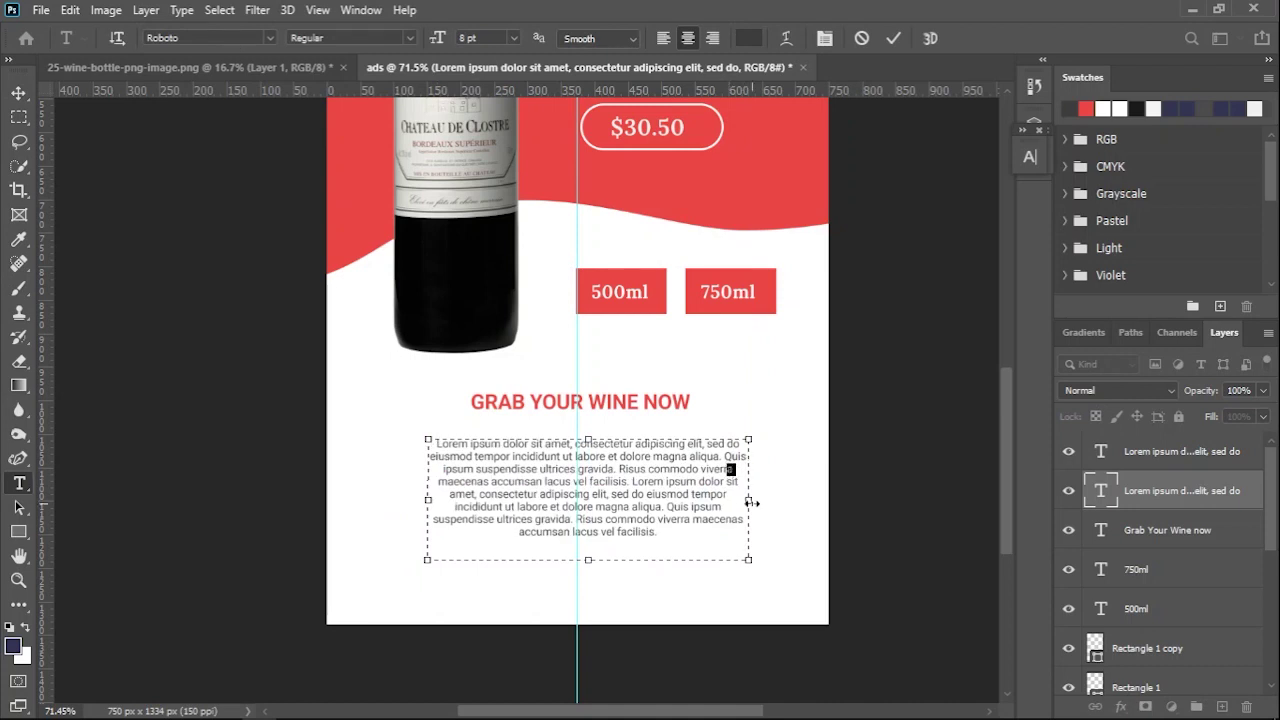
{"action": "left_click_drag", "start_coordinate": [750, 503], "coordinate": [731, 500]}
{"action": "key", "text": "ctrl+Return"}
{"action": "left_click_drag", "start_coordinate": [612, 502], "coordinate": [613, 497]}
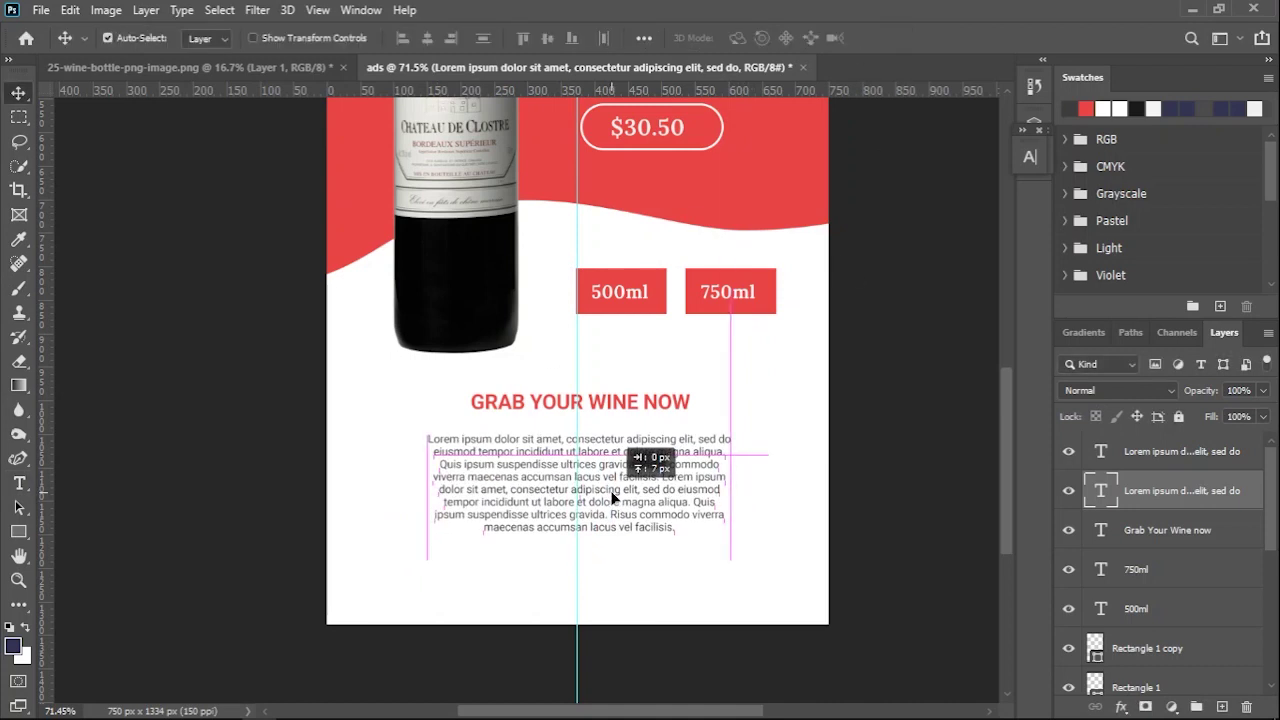
{"action": "key", "text": "ctrl+0"}
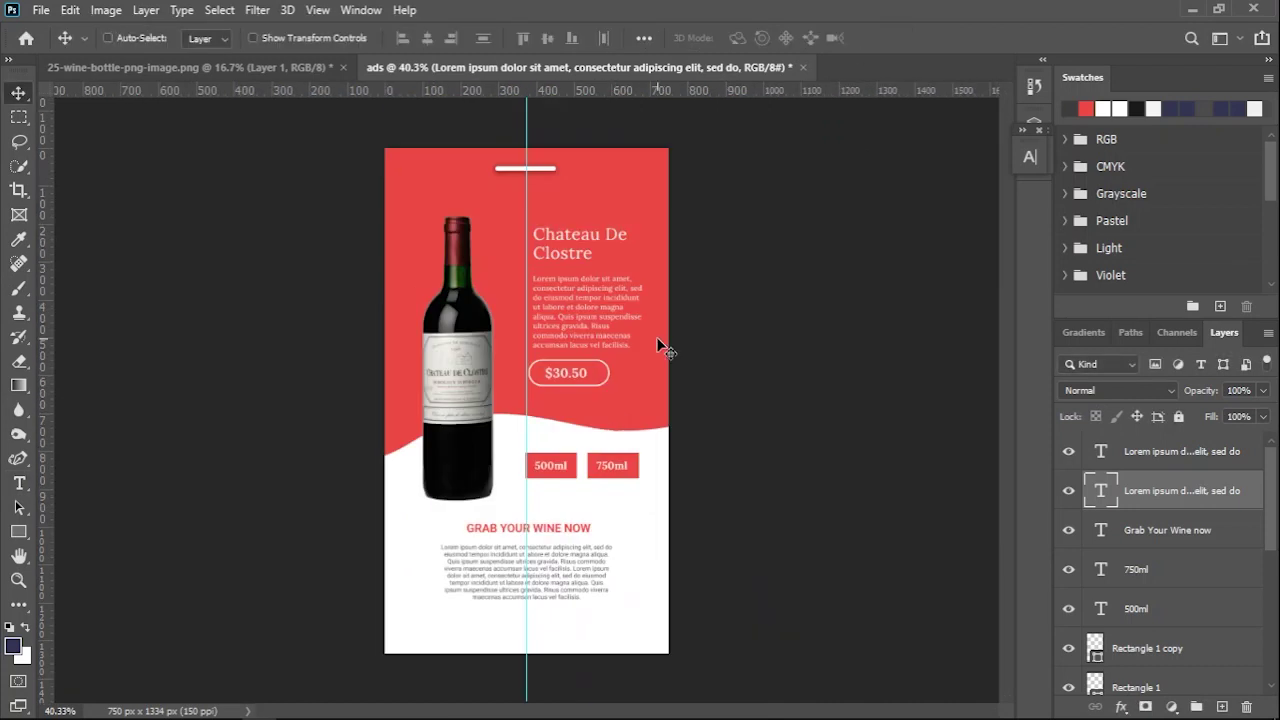
{"action": "key", "text": "ctrl+semicolon"}
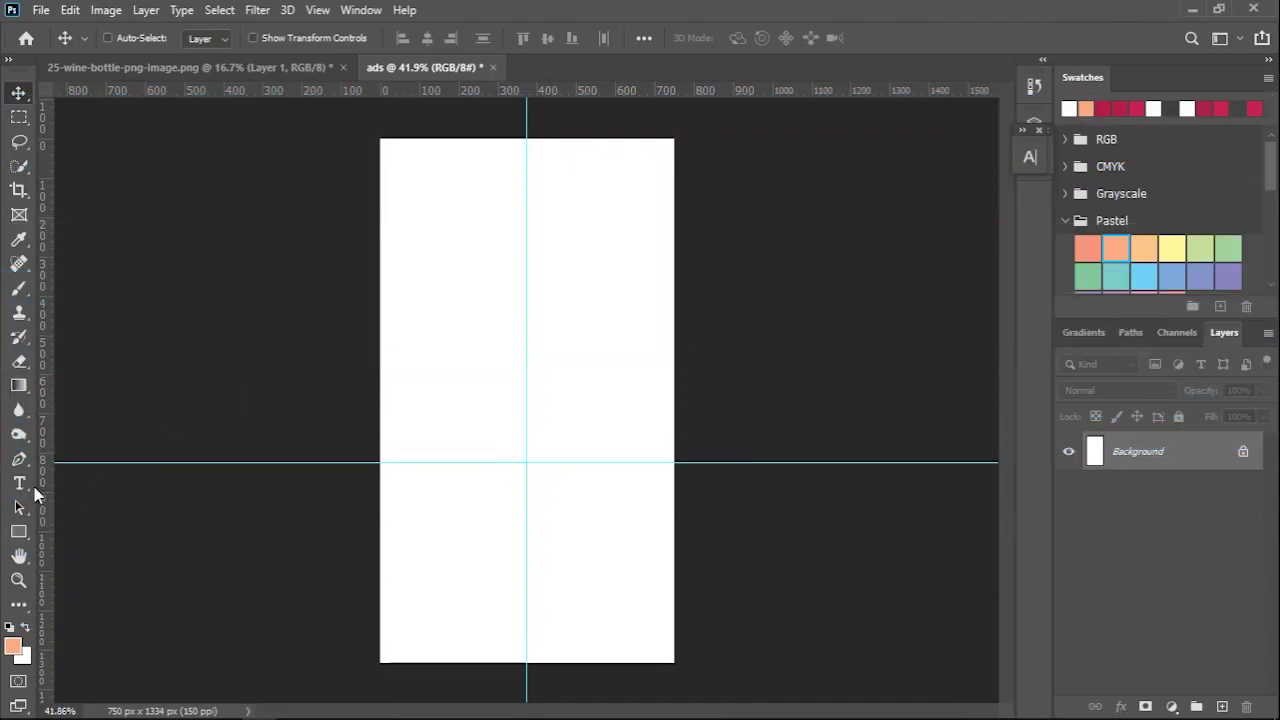
Bring up the pen tool variants to choose the Curvature Pen.
{"action": "right_click", "coordinate": [34, 466]}
Draw a closed path with a gentle curve across mid-canvas enclosing the top half.
{"action": "left_click", "coordinate": [100, 492]}
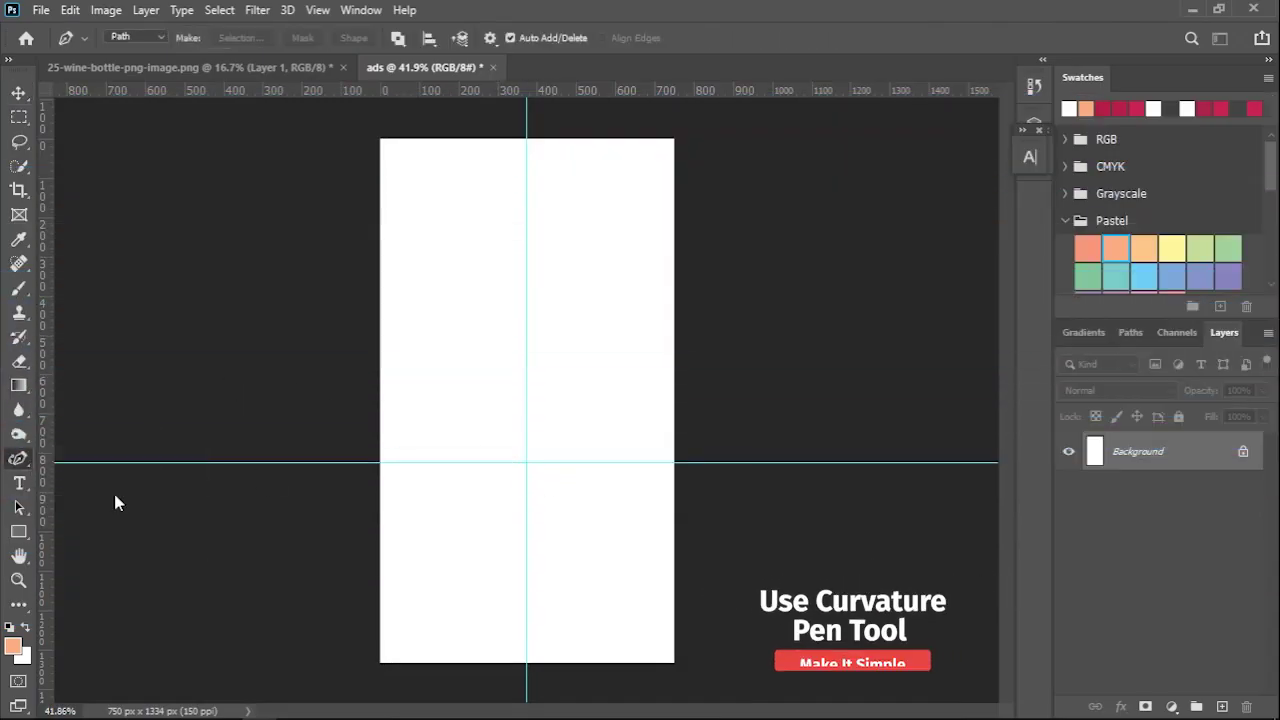
{"action": "left_click", "coordinate": [380, 463]}
{"action": "left_click", "coordinate": [527, 471]}
{"action": "left_click", "coordinate": [675, 463]}
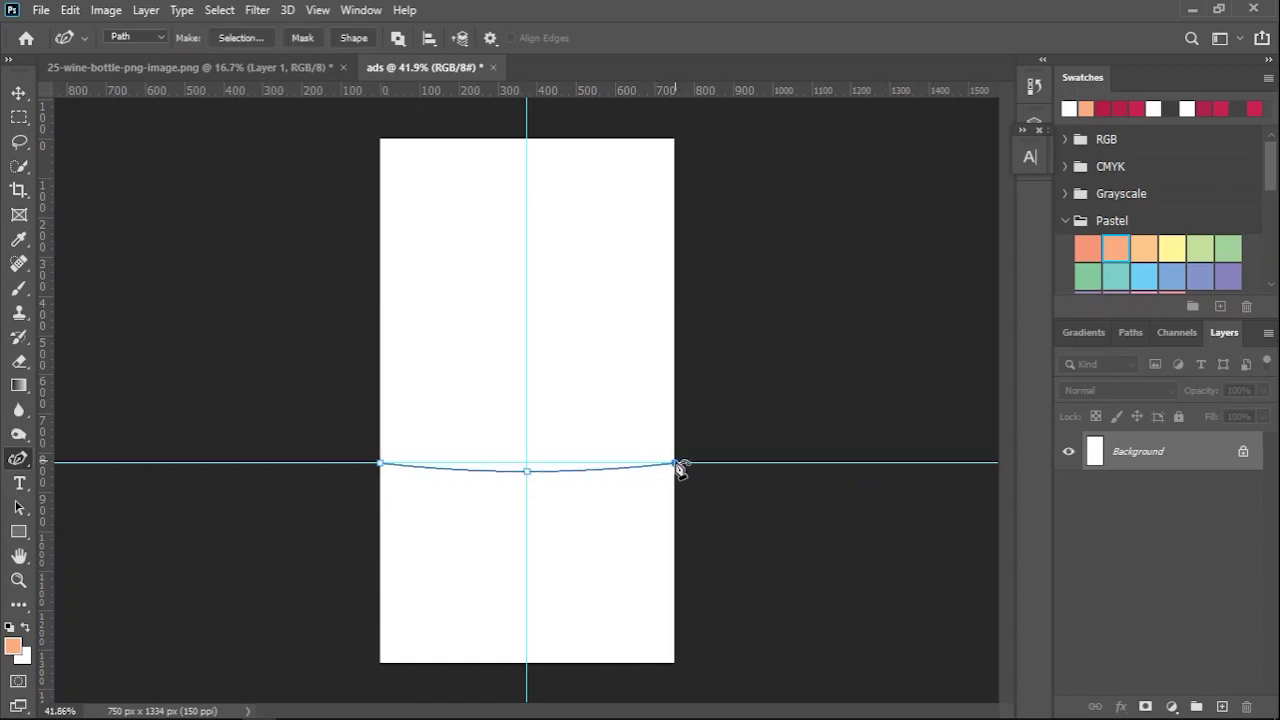
{"action": "right_click", "coordinate": [18, 459]}
{"action": "left_click", "coordinate": [90, 456]}
{"action": "left_click", "coordinate": [830, 157]}
{"action": "left_click", "coordinate": [604, 105]}
{"action": "left_click", "coordinate": [302, 128]}
{"action": "left_click", "coordinate": [281, 418]}
{"action": "left_click", "coordinate": [380, 463]}
Convert the path to a selection, fill it with a crimson #c72150 Solid Color layer, and lock it.
{"action": "right_click", "coordinate": [490, 423]}
{"action": "left_click", "coordinate": [571, 374]}
{"action": "left_click", "coordinate": [733, 181]}
{"action": "left_click", "coordinate": [1172, 706]}
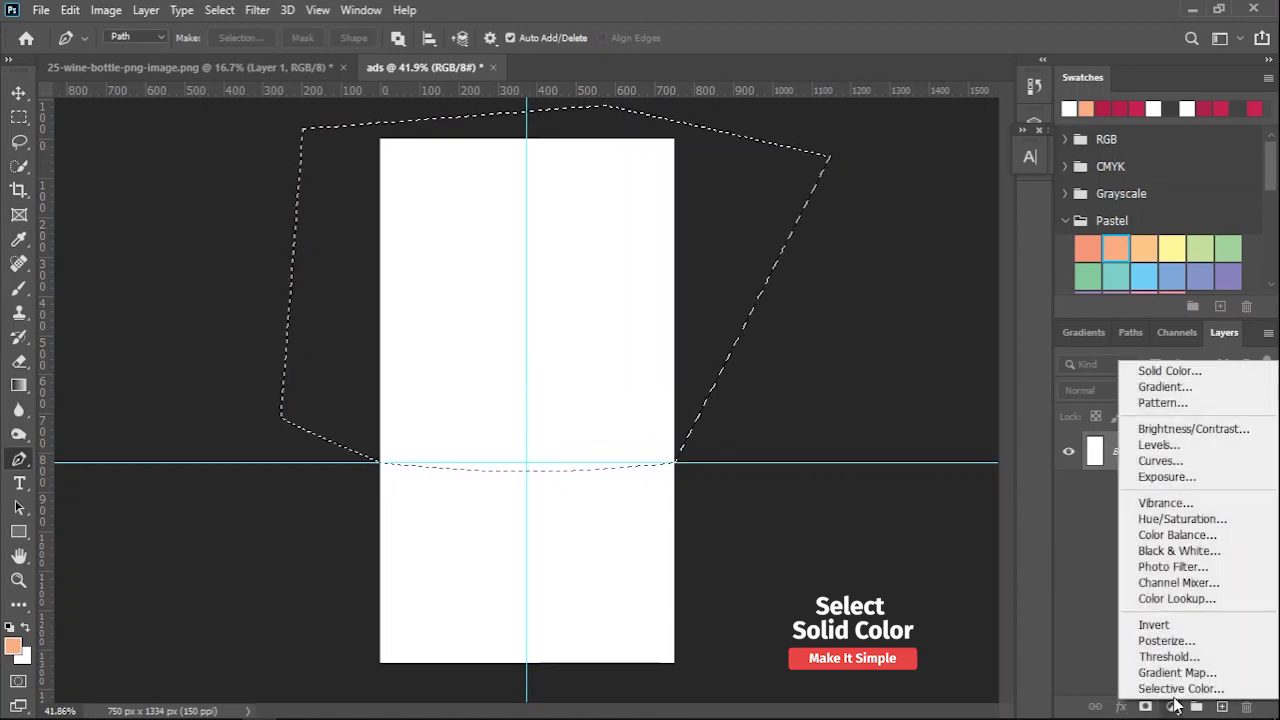
{"action": "left_click", "coordinate": [1168, 370]}
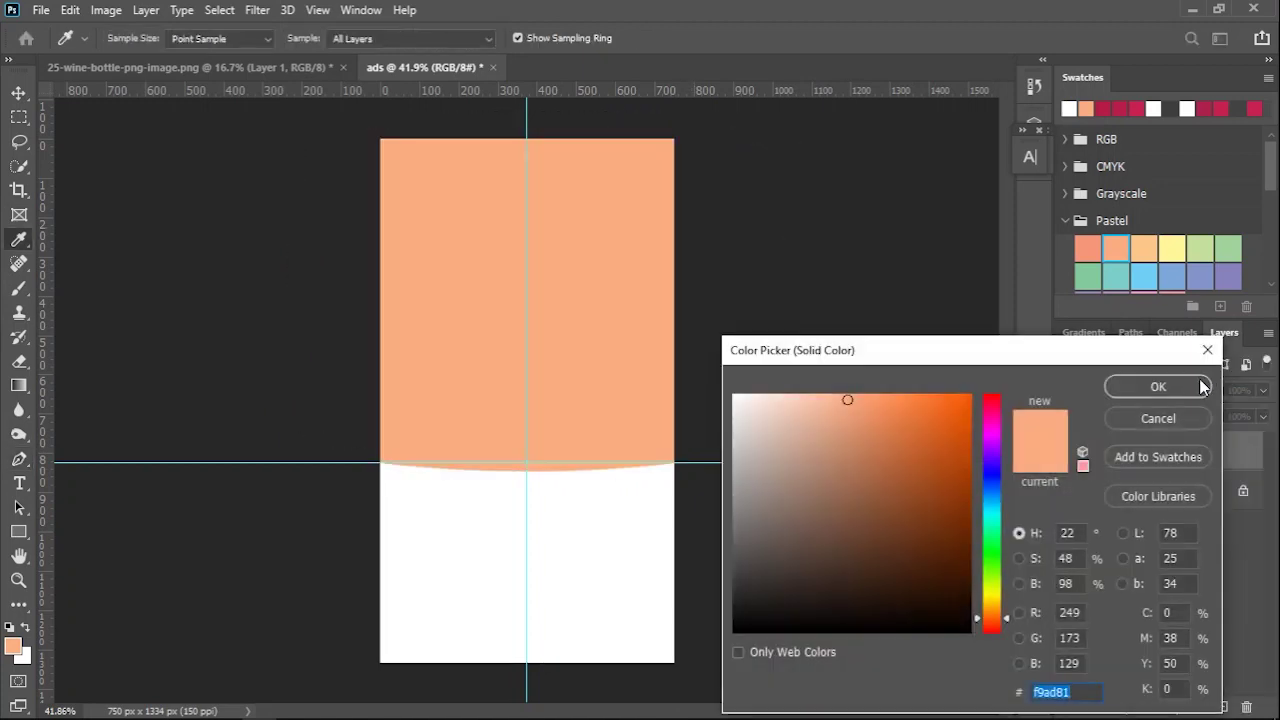
{"action": "left_click", "coordinate": [1139, 107]}
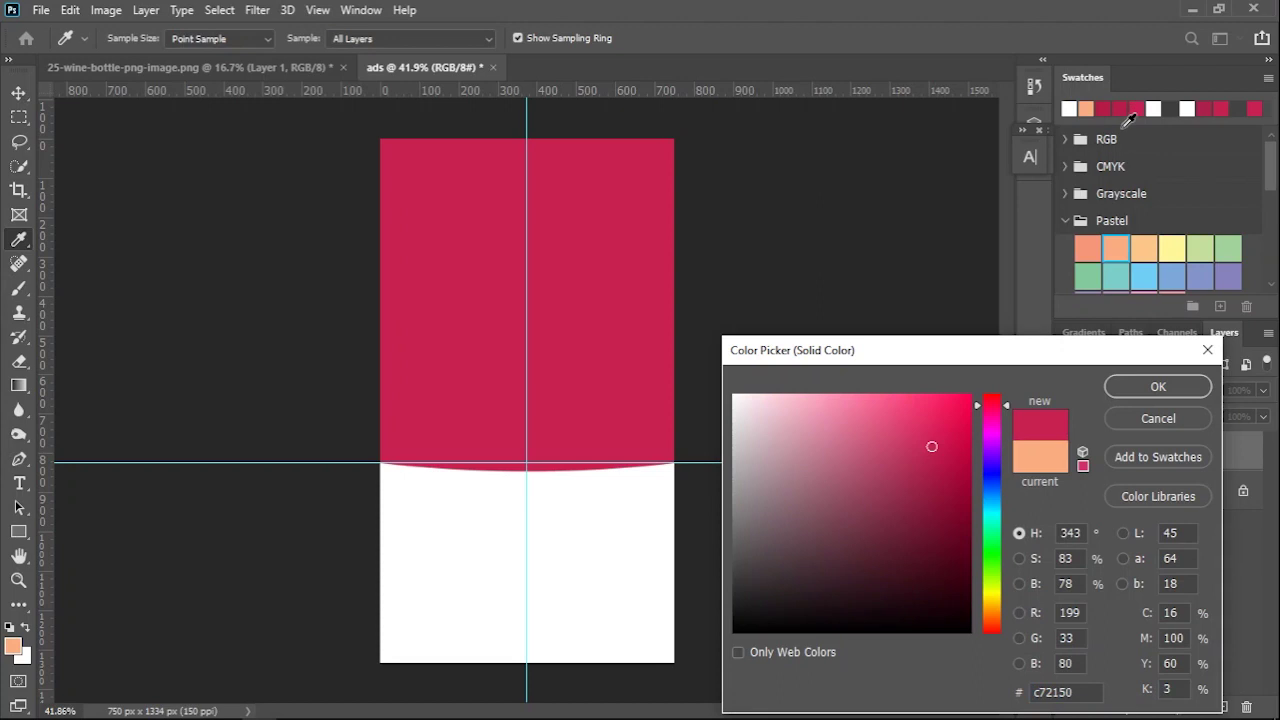
{"action": "left_click", "coordinate": [1152, 386]}
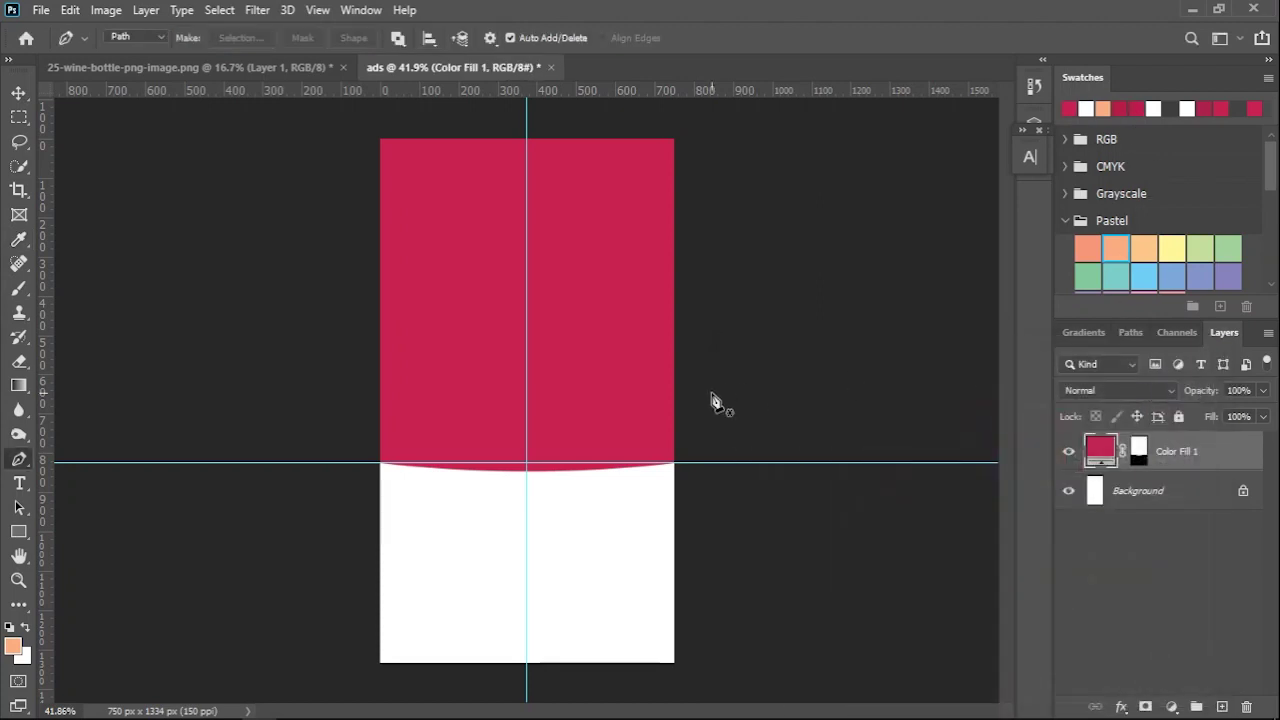
{"action": "key", "text": "v"}
{"action": "left_click", "coordinate": [1179, 416]}
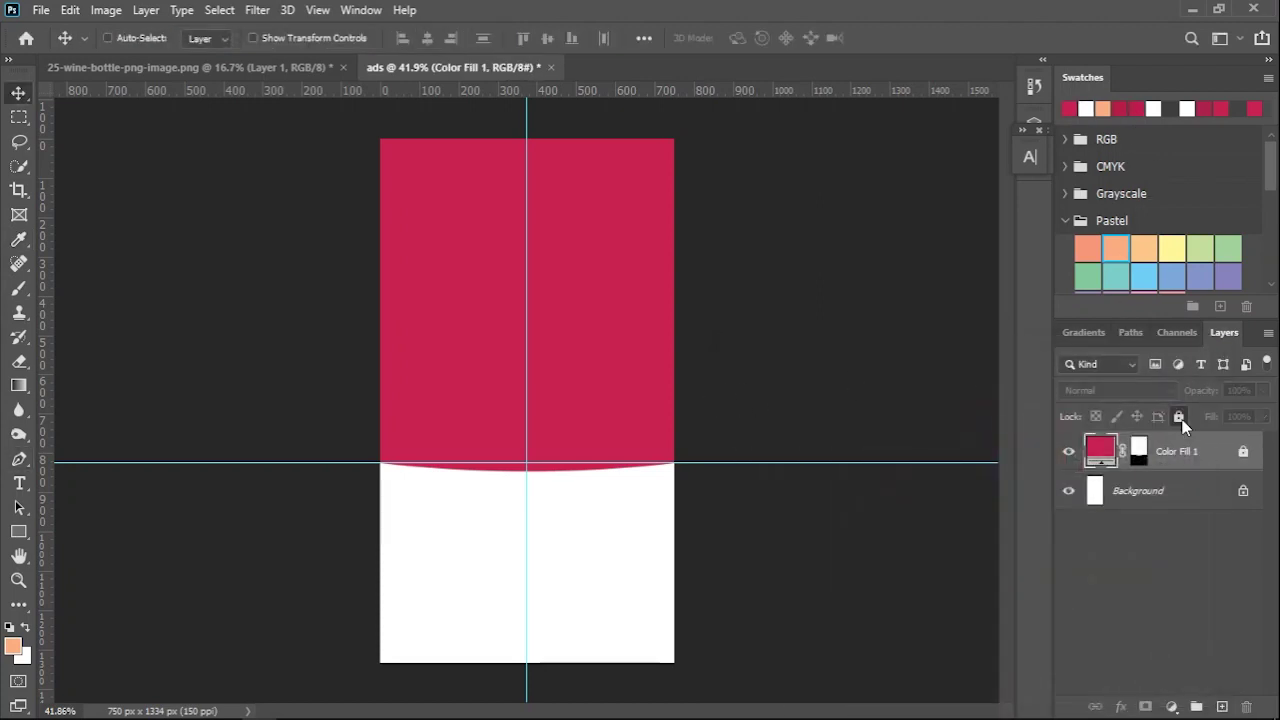
Drag the Ferreira Porto bottle from its image tab into the ads document.
{"action": "left_click", "coordinate": [220, 68]}
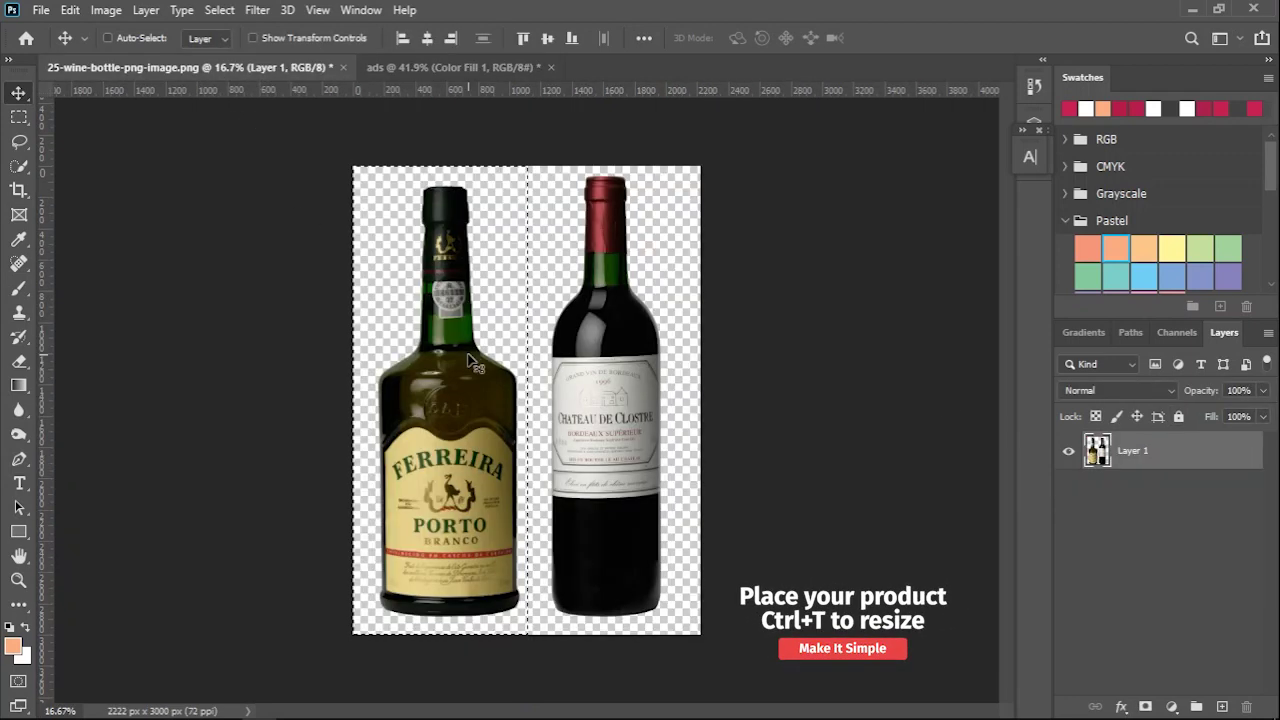
{"action": "mouse_move", "coordinate": [411, 205]}
{"action": "left_mouse_down"}
{"action": "mouse_move", "coordinate": [465, 75]}
{"action": "mouse_move", "coordinate": [518, 292]}
{"action": "left_mouse_up"}
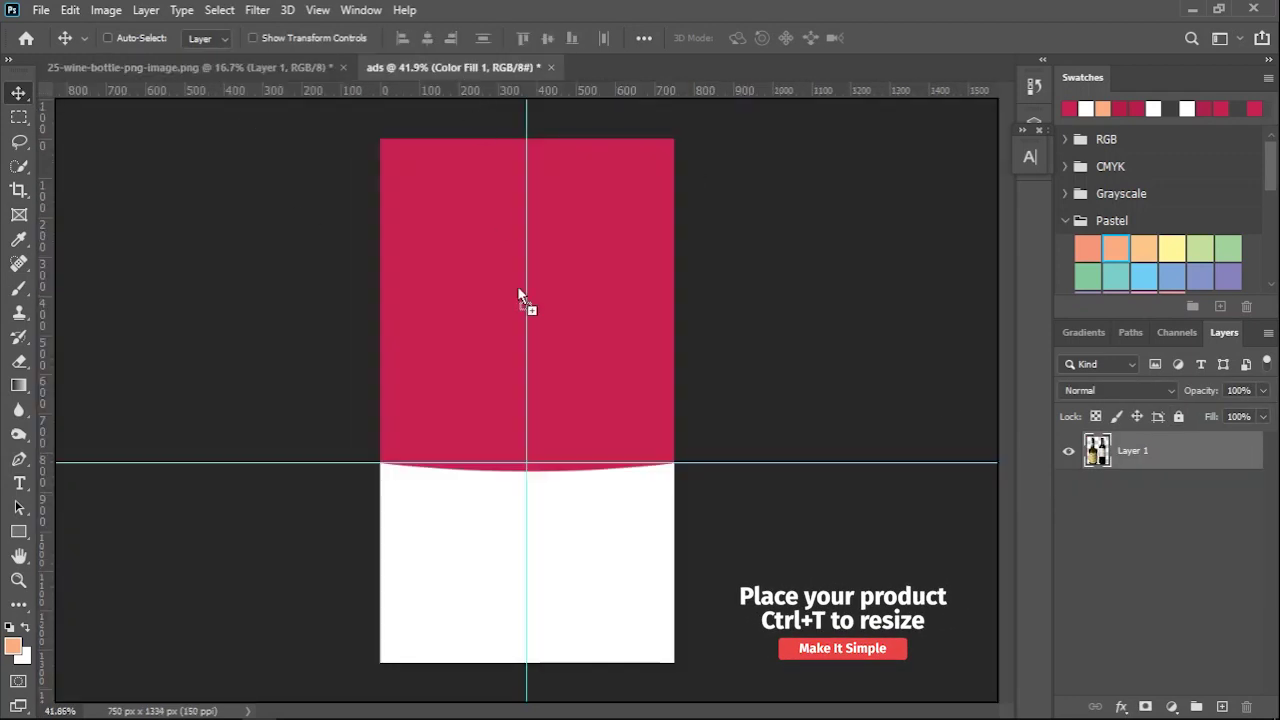
{"action": "left_click_drag", "start_coordinate": [541, 437], "coordinate": [543, 456]}
Scale the bottle to about 26%, centre it over the crimson curve, and lock Layer 1.
{"action": "key", "text": "ctrl+t"}
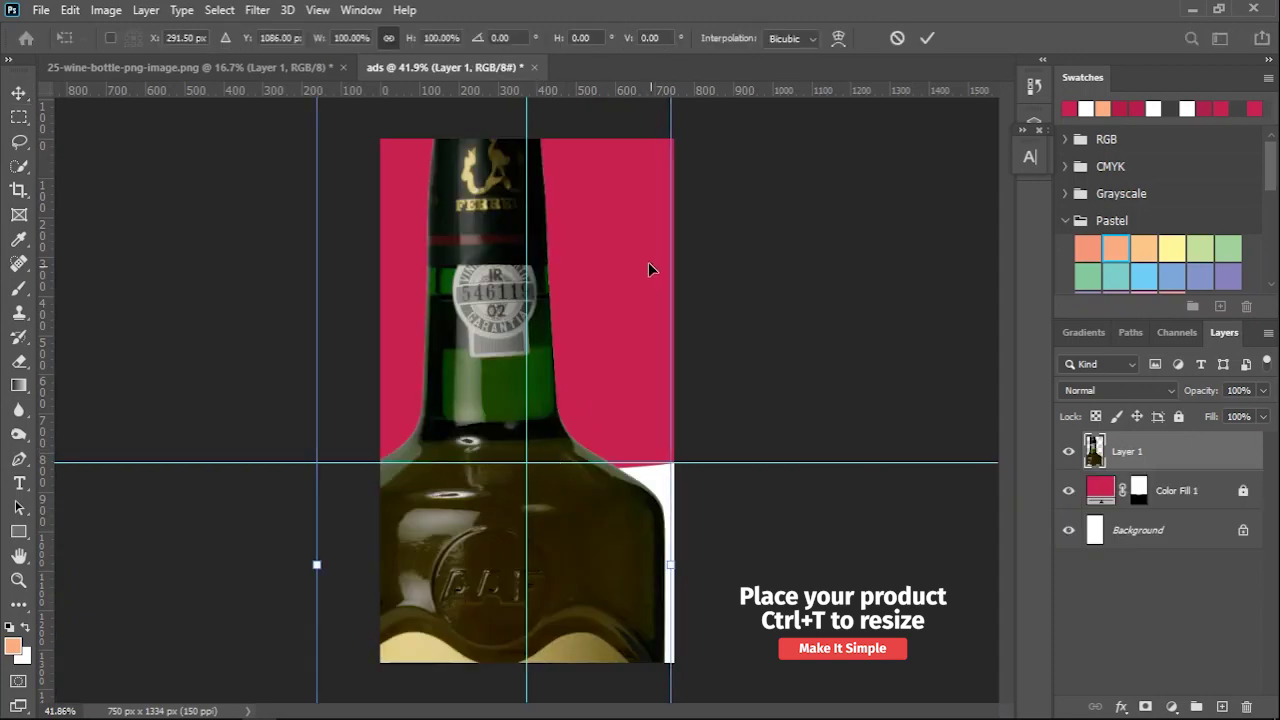
{"action": "key", "text": "ctrl+0"}
{"action": "mouse_move", "coordinate": [394, 166]}
{"action": "left_mouse_down"}
{"action": "mouse_move", "coordinate": [537, 386]}
{"action": "mouse_move", "coordinate": [509, 520]}
{"action": "mouse_move", "coordinate": [562, 290]}
{"action": "mouse_move", "coordinate": [541, 430]}
{"action": "left_mouse_up"}
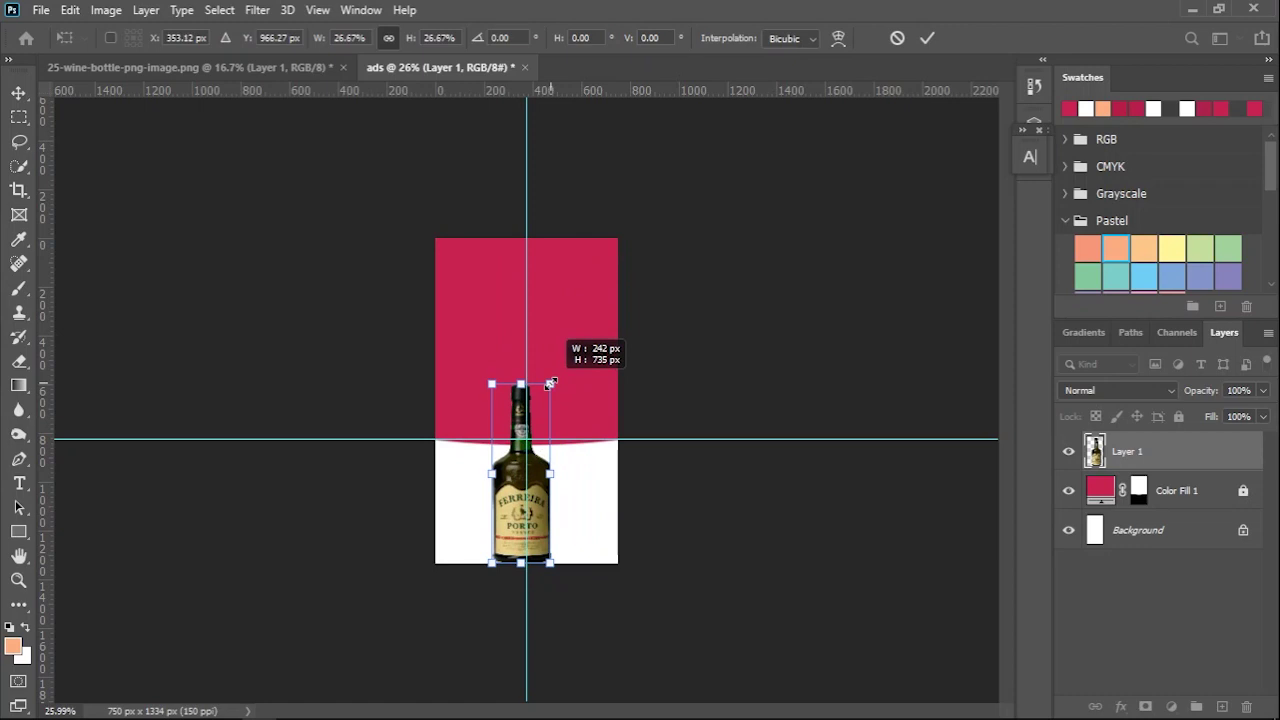
{"action": "left_click_drag", "start_coordinate": [541, 430], "coordinate": [546, 328]}
{"action": "scroll", "coordinate": [531, 455], "scroll_direction": "up", "scroll_amount": 3}
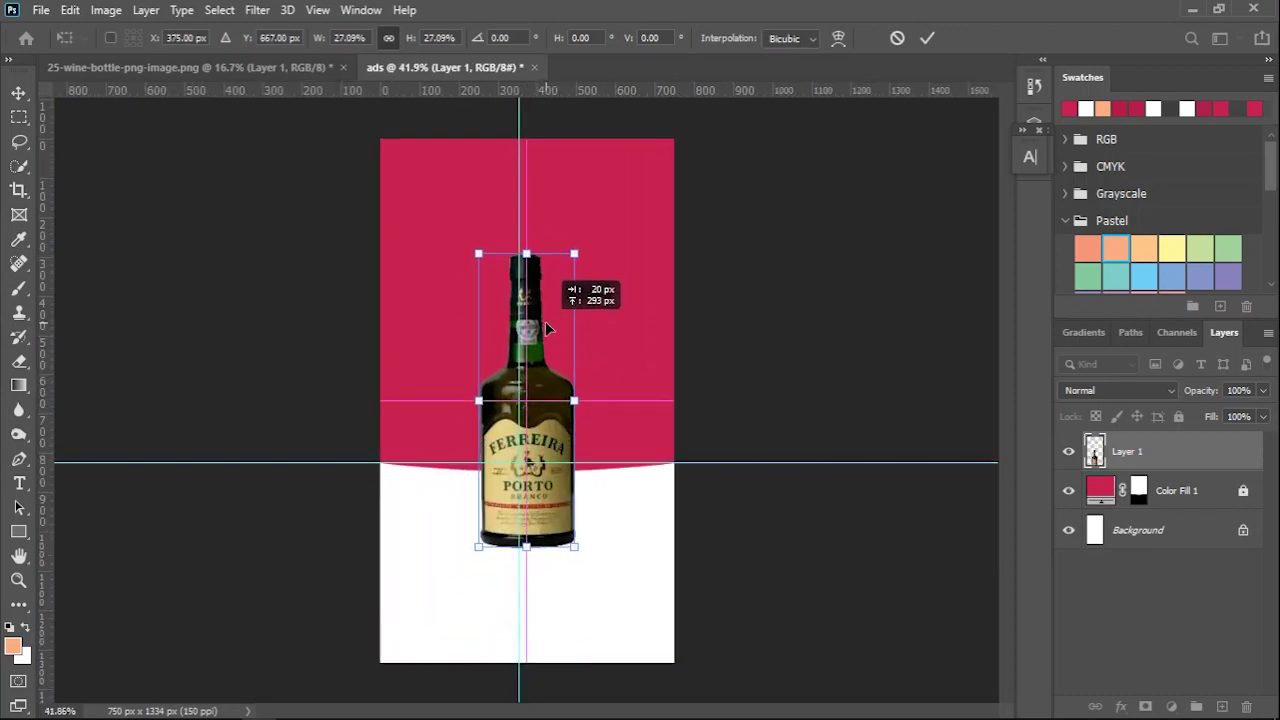
{"action": "left_click_drag", "start_coordinate": [478, 254], "coordinate": [482, 250]}
{"action": "left_click_drag", "start_coordinate": [532, 372], "coordinate": [534, 362]}
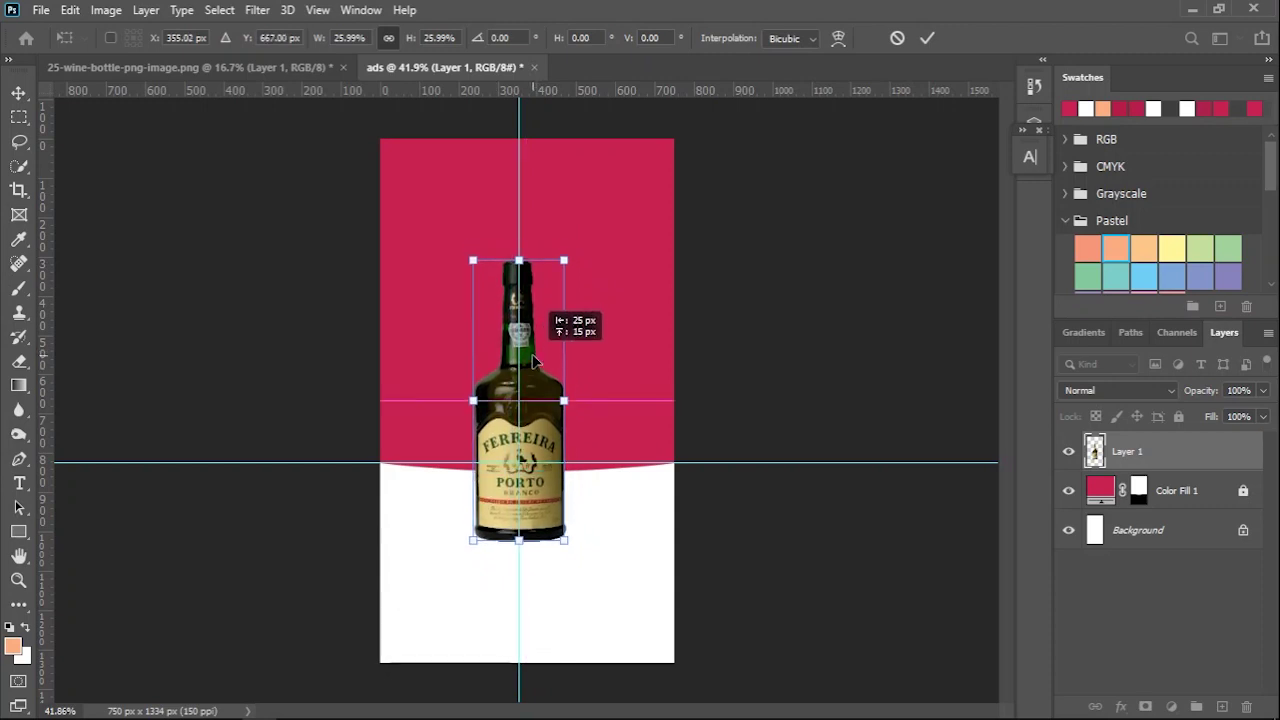
{"action": "left_click", "coordinate": [928, 39]}
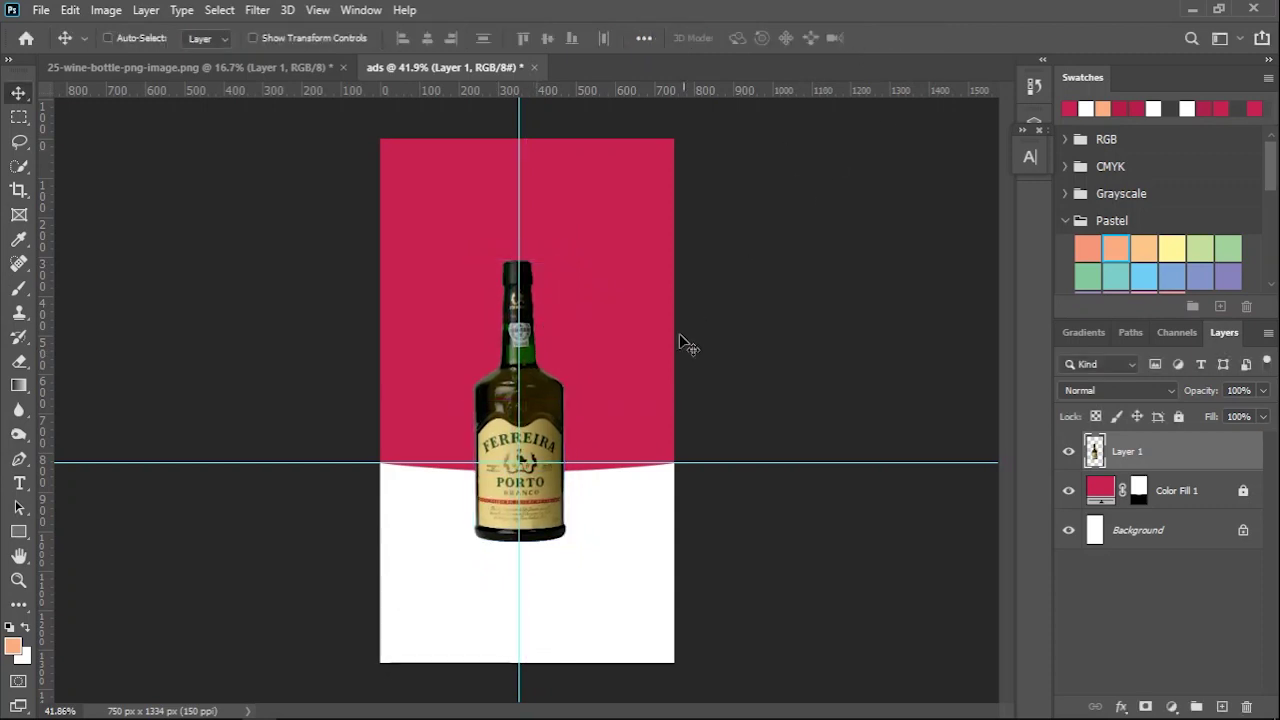
{"action": "left_click", "coordinate": [1139, 418]}
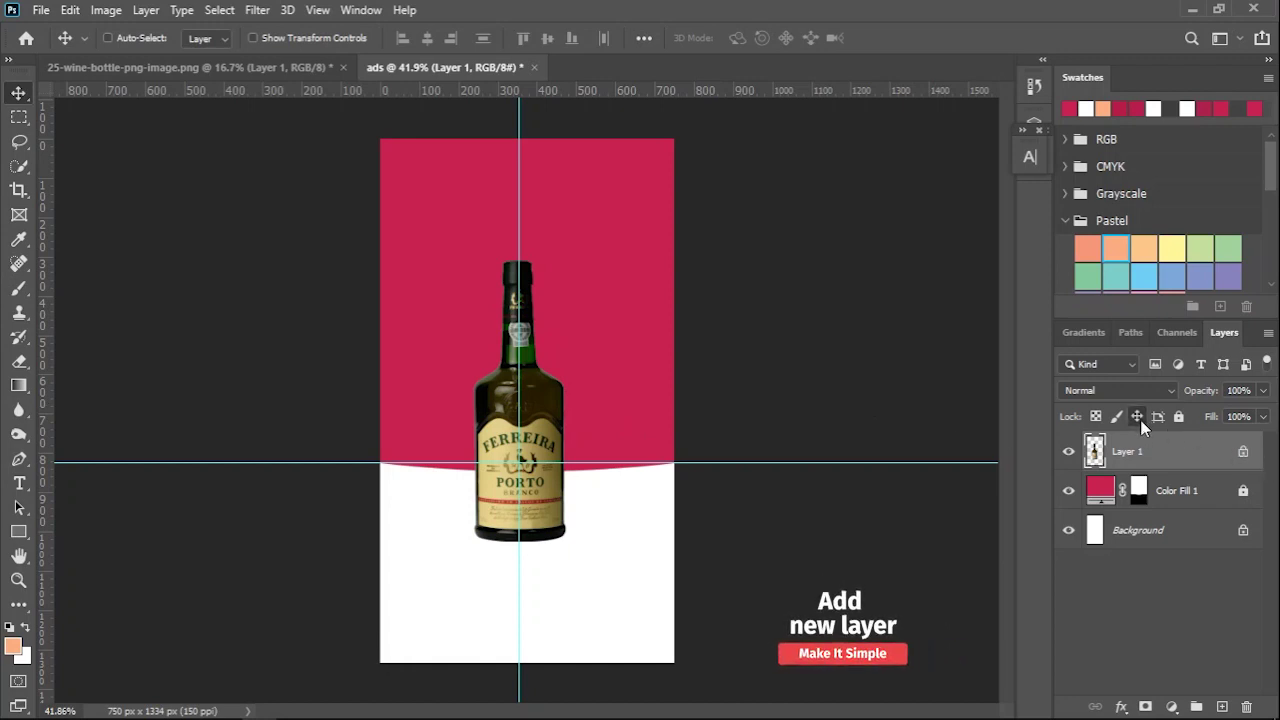
Add a new layer beneath the bottle and select a diagonal shadow shape toward the lower right.
{"action": "left_click", "coordinate": [1223, 706]}
{"action": "left_click_drag", "start_coordinate": [1167, 456], "coordinate": [1125, 480]}
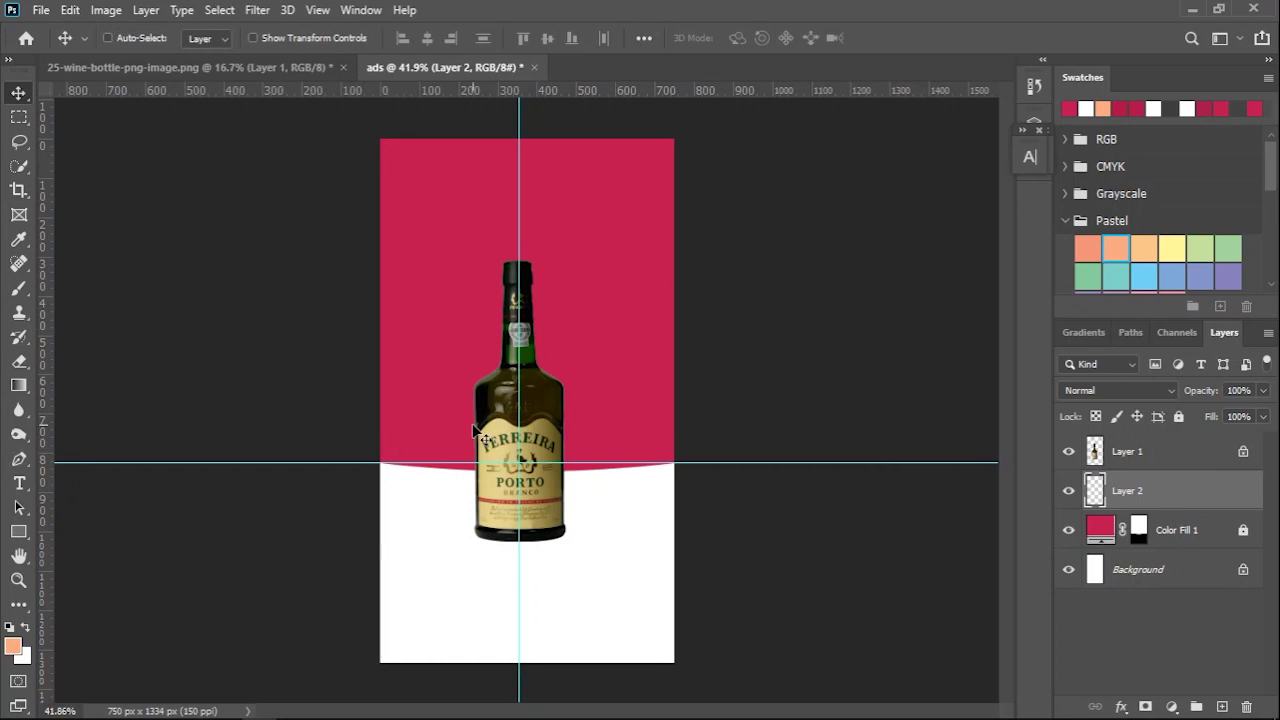
{"action": "left_click", "coordinate": [20, 459]}
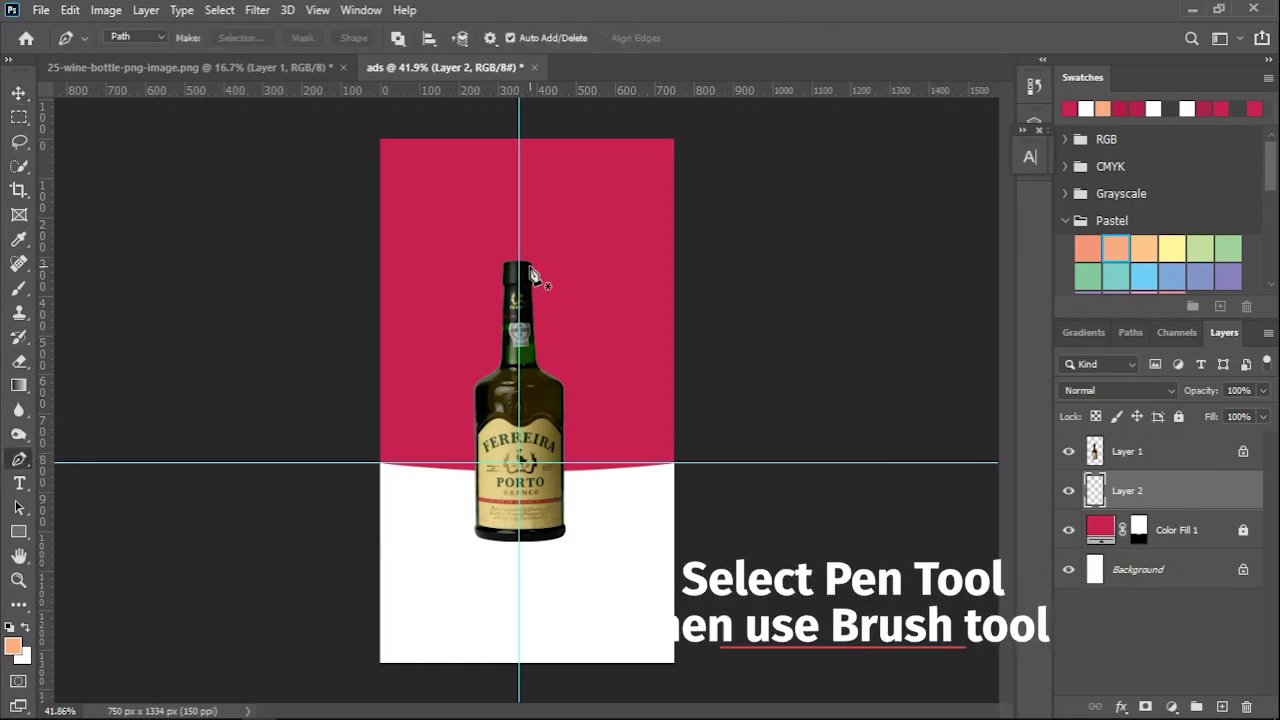
{"action": "left_click", "coordinate": [869, 495]}
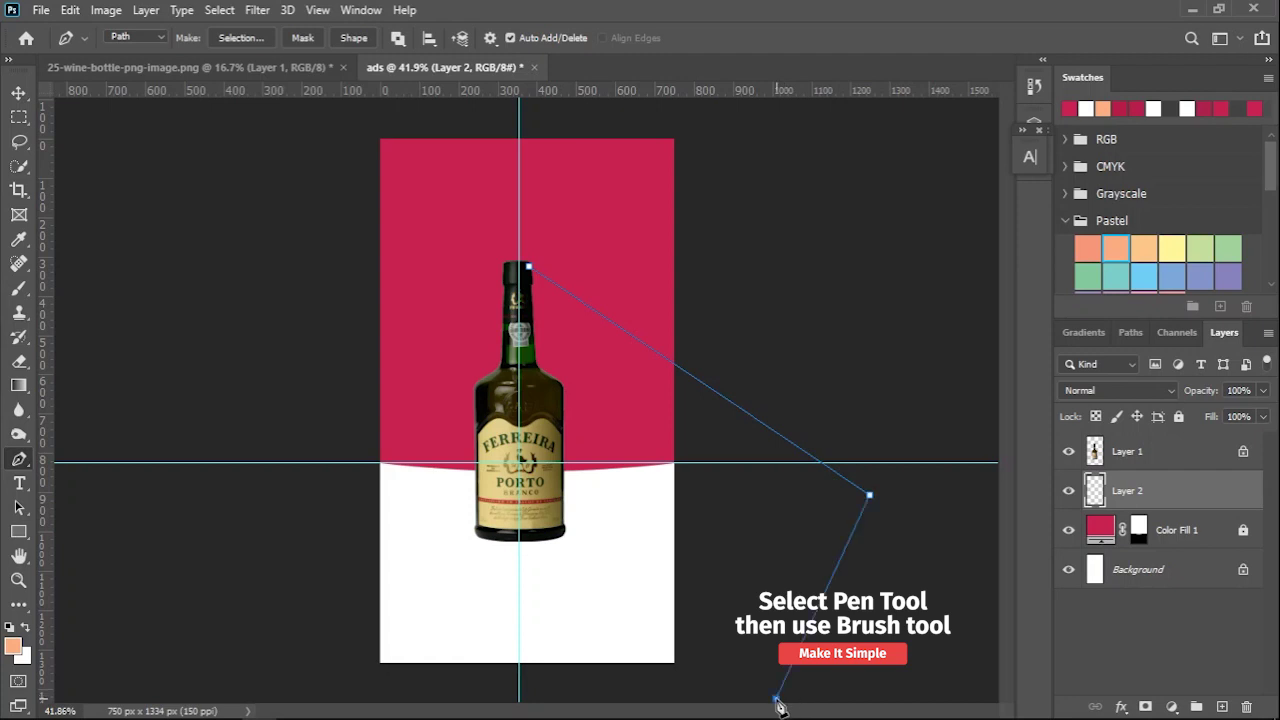
{"action": "left_click", "coordinate": [560, 532]}
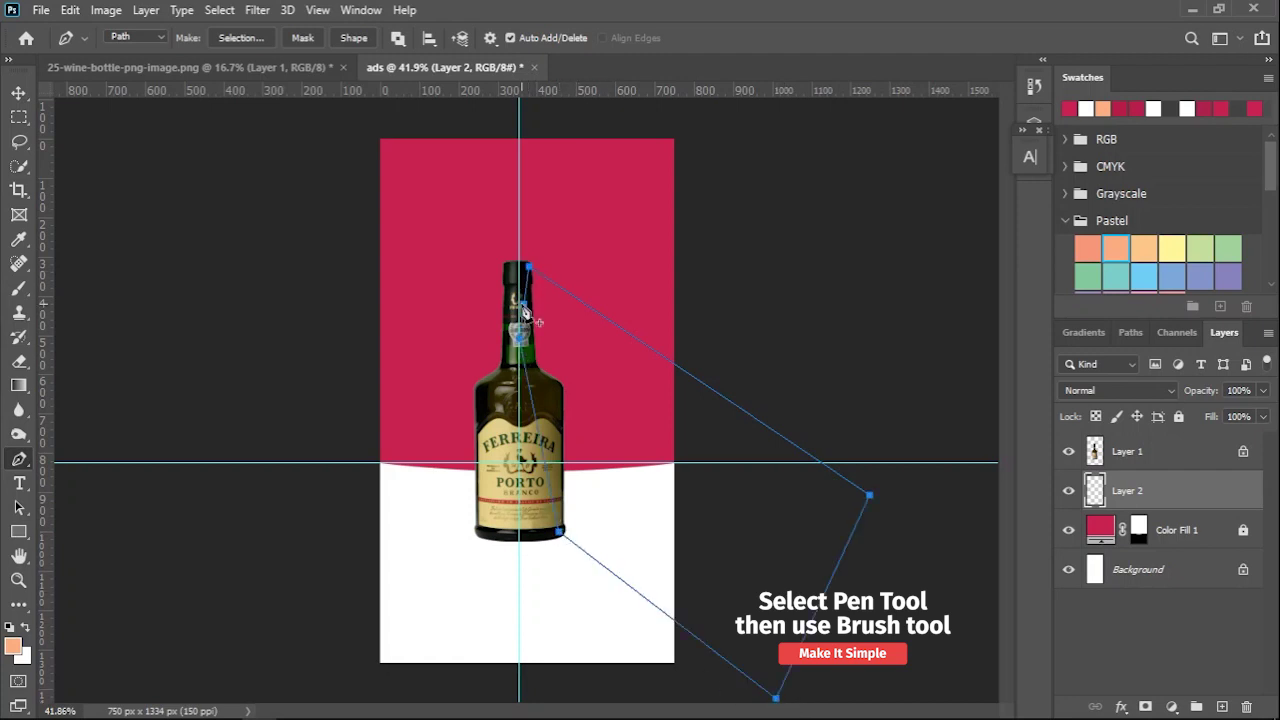
{"action": "right_click", "coordinate": [522, 311]}
{"action": "left_click", "coordinate": [585, 374]}
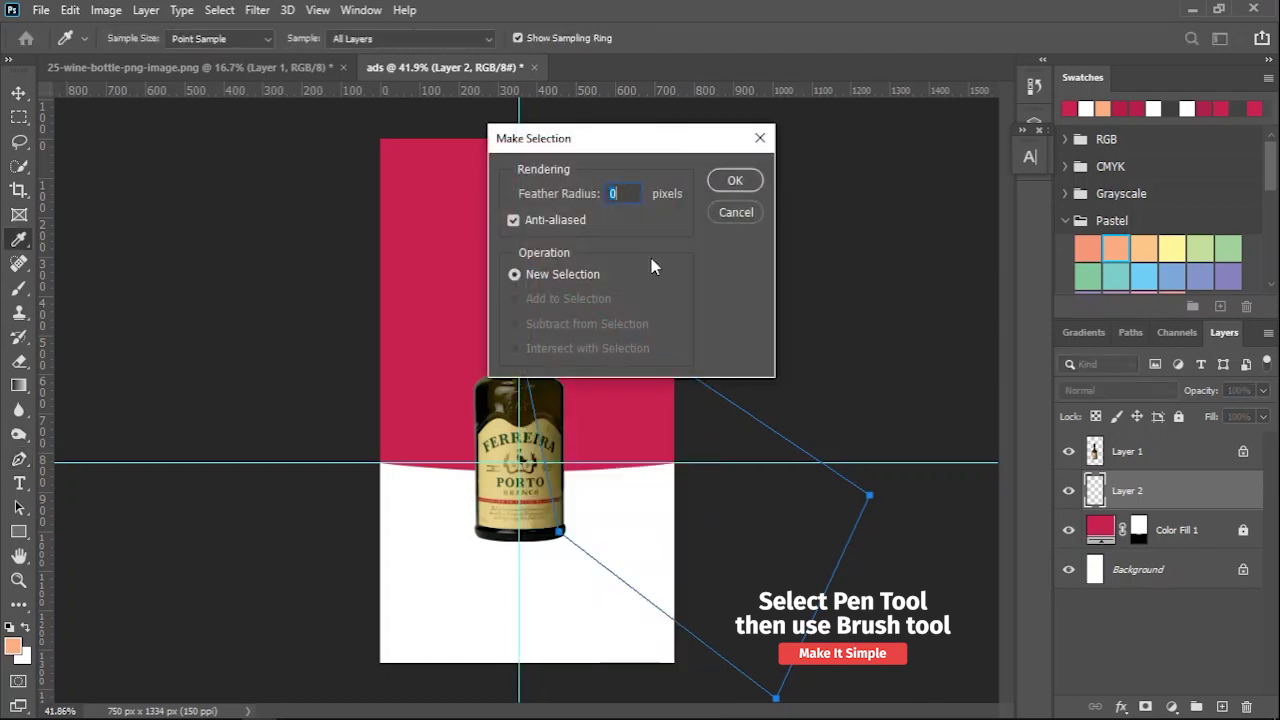
{"action": "left_click", "coordinate": [735, 180]}
Paint the selection with a soft 511 px near-black brush and deselect.
{"action": "key", "text": "b"}
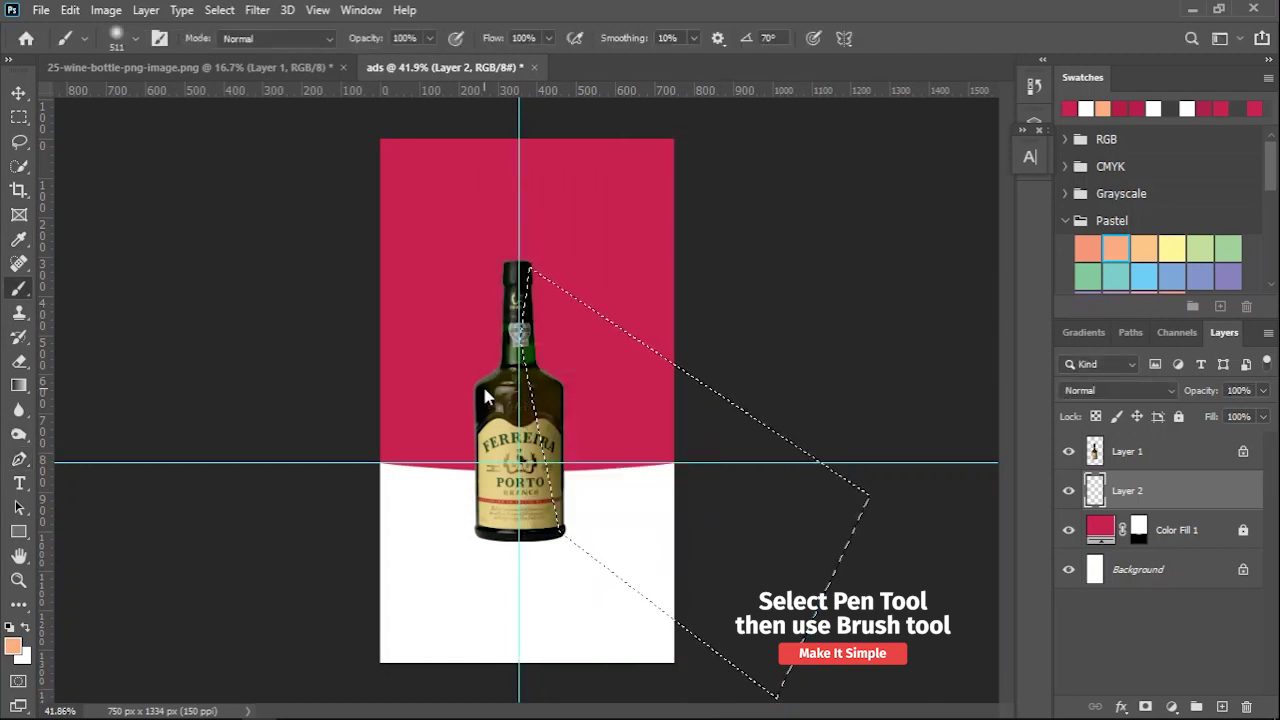
{"action": "right_click", "coordinate": [484, 362]}
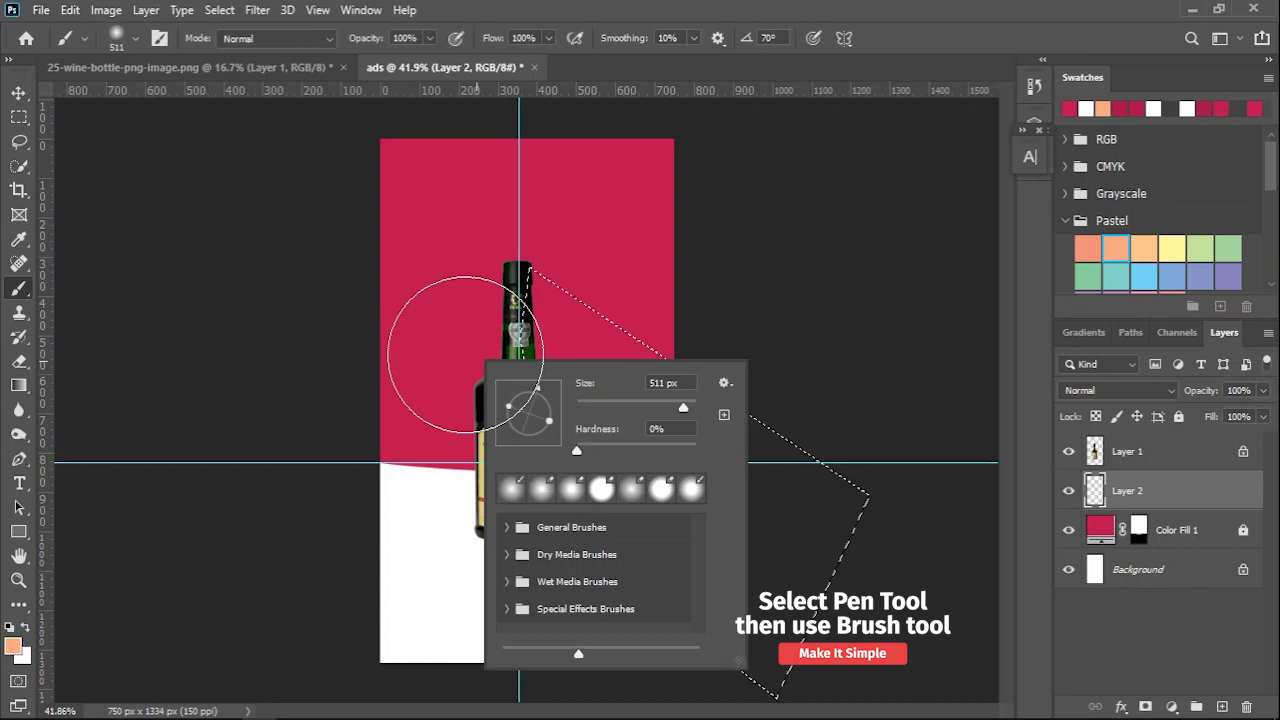
{"action": "key", "text": "Return"}
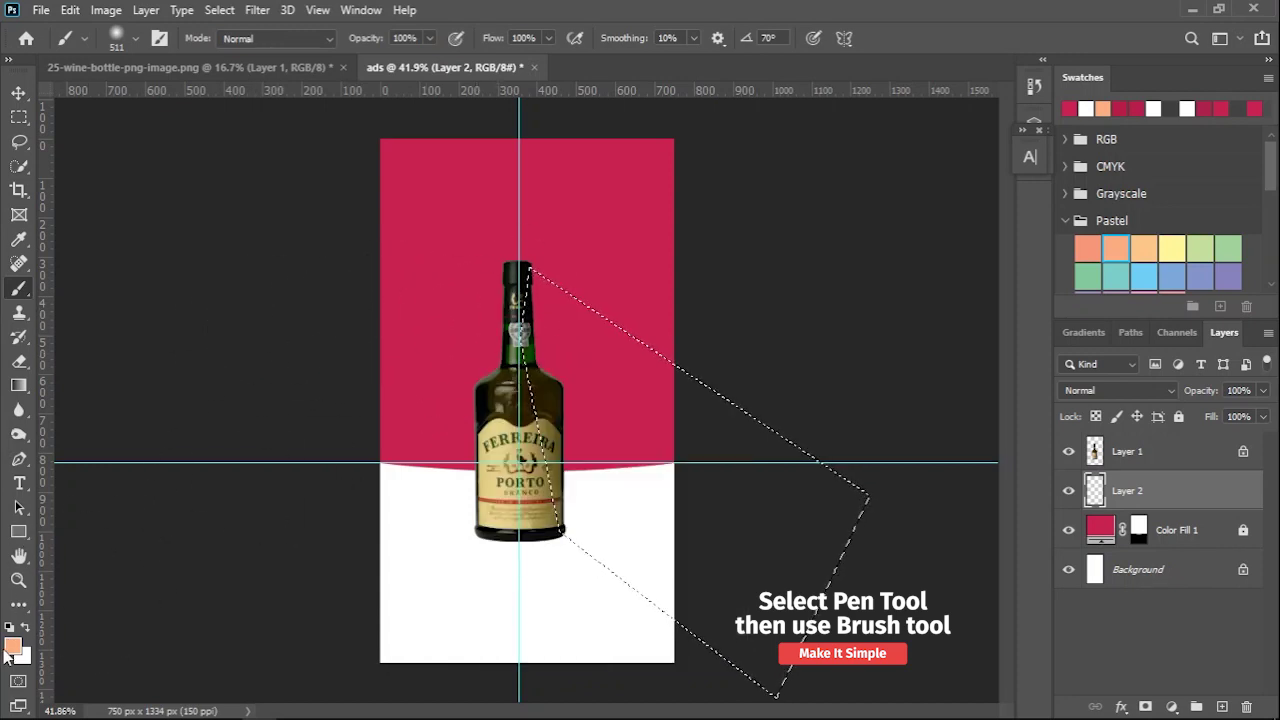
{"action": "left_click", "coordinate": [12, 646]}
{"action": "left_click_drag", "start_coordinate": [757, 571], "coordinate": [717, 628]}
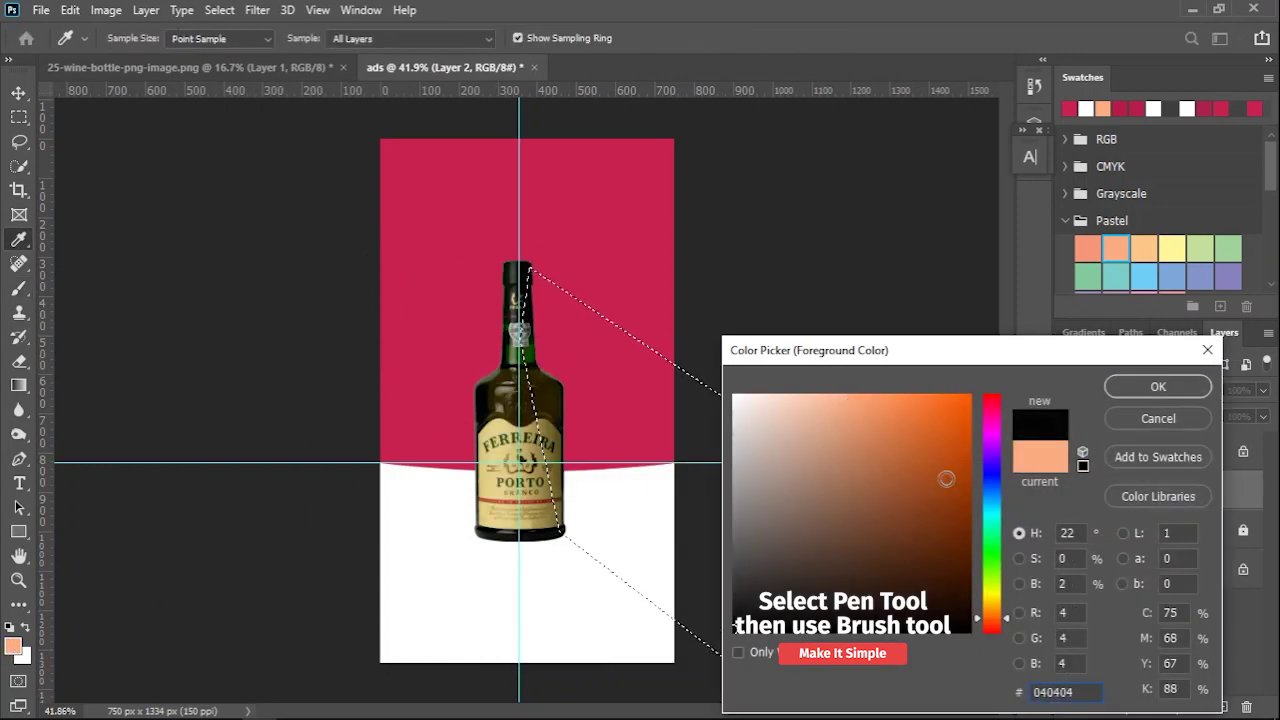
{"action": "left_click", "coordinate": [1135, 386]}
{"action": "left_click_drag", "start_coordinate": [433, 316], "coordinate": [459, 480]}
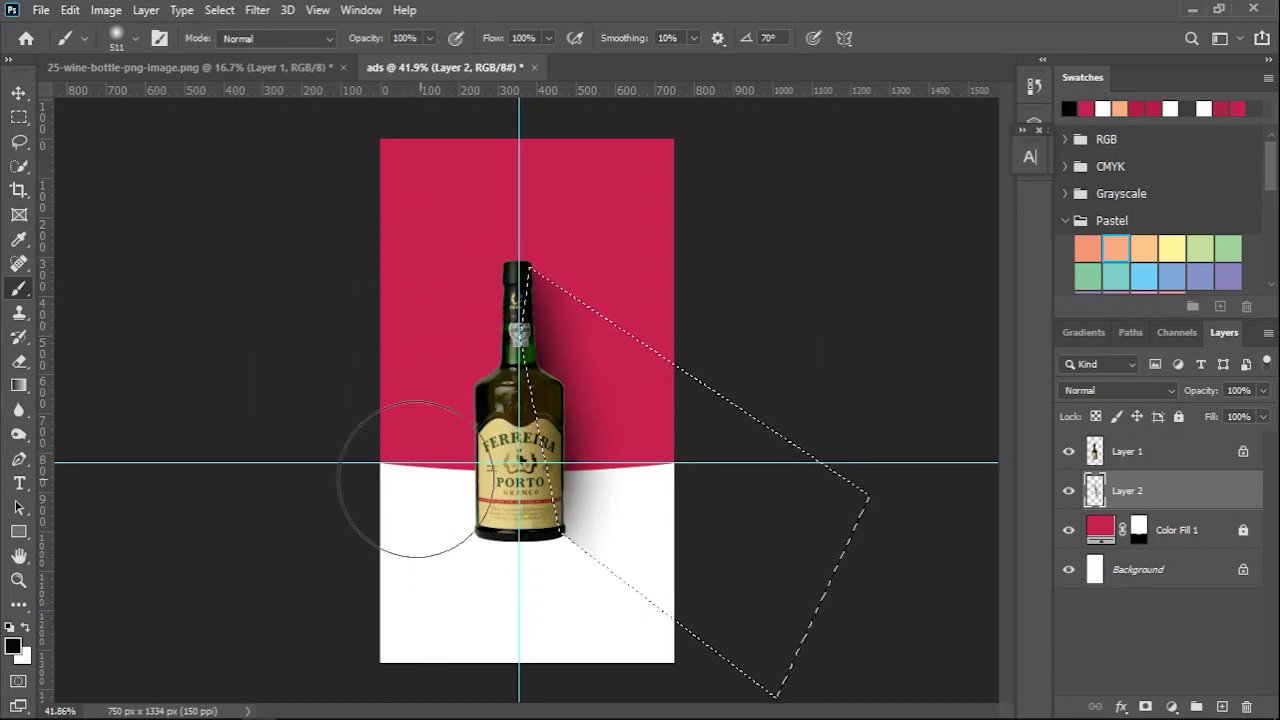
{"action": "key", "text": "v"}
{"action": "key", "text": "ctrl+d"}
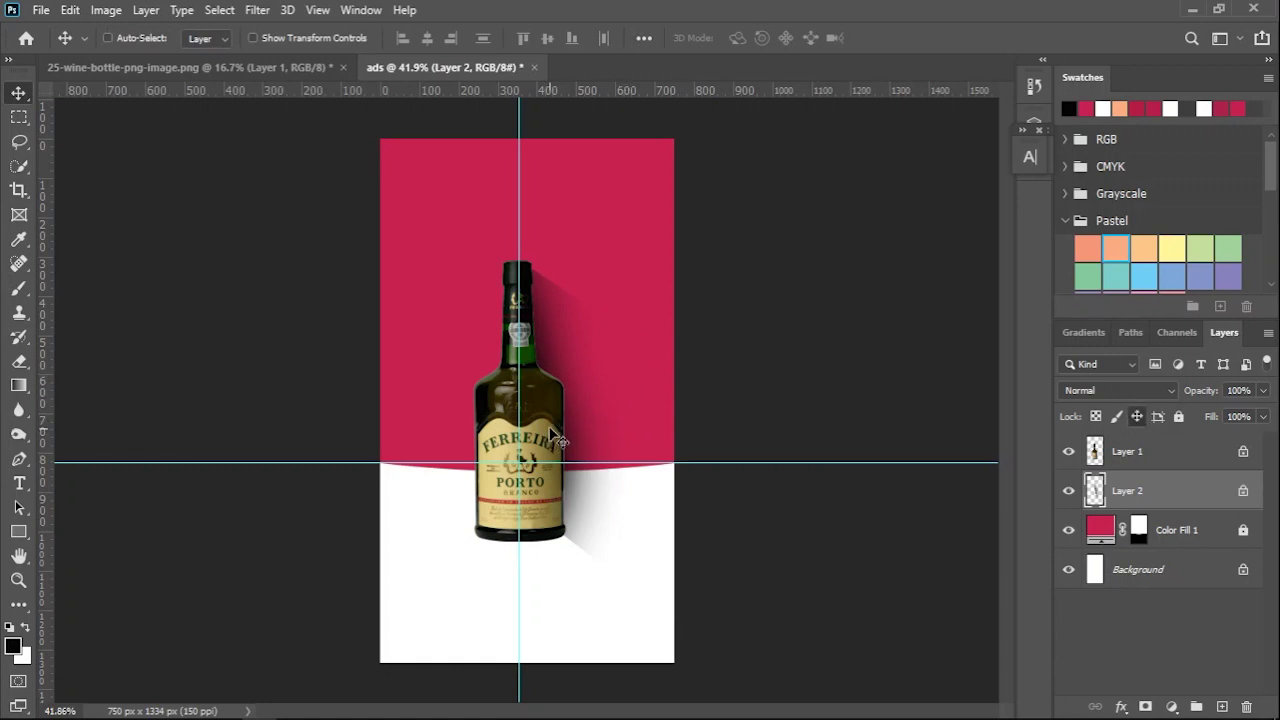
Add the FERREIRA title text box above the bottle and colour it white.
{"action": "key", "text": "t"}
{"action": "left_click_drag", "start_coordinate": [443, 186], "coordinate": [616, 226]}
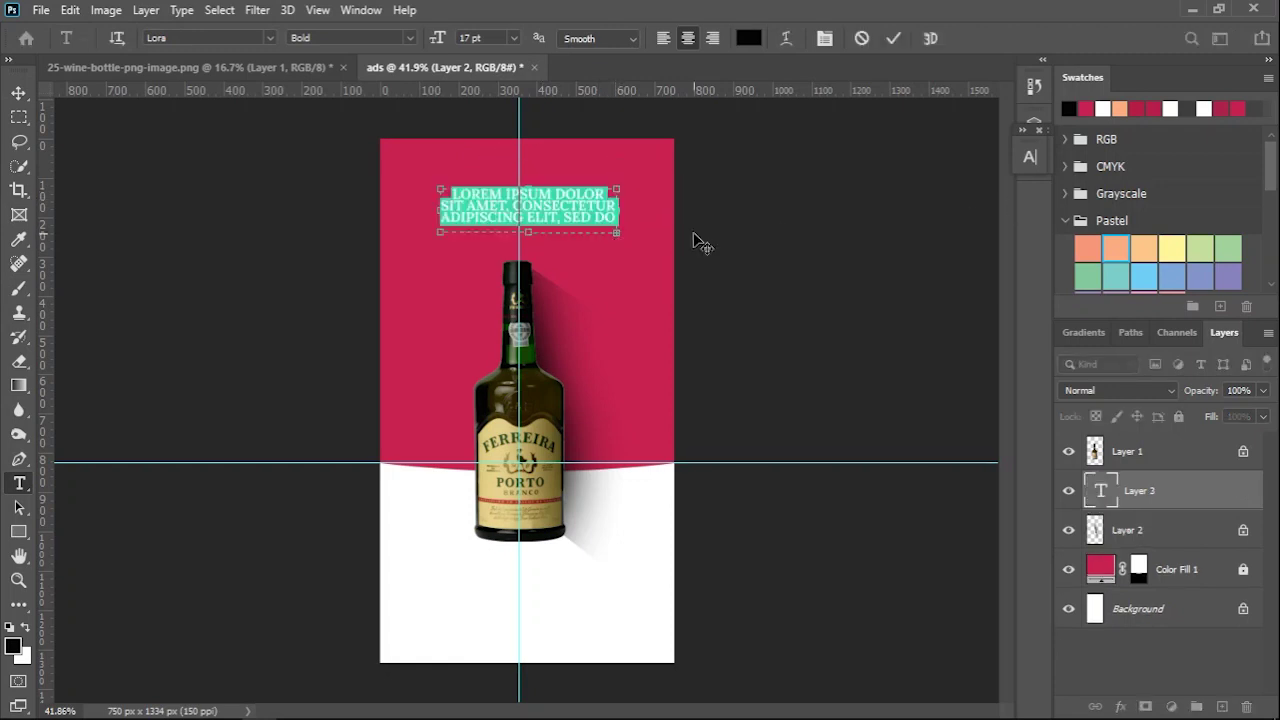
{"action": "key", "text": "Delete"}
{"action": "type", "text": "FERREIRA"}
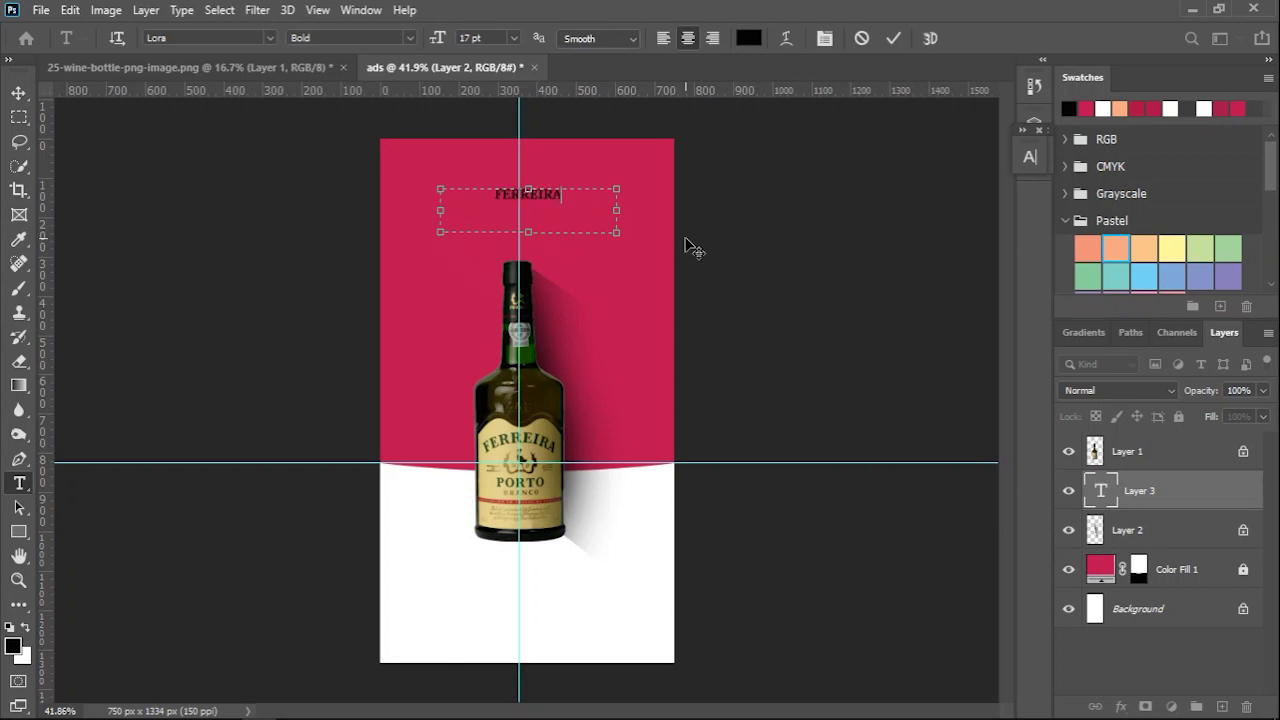
{"action": "key", "text": "ctrl+a"}
{"action": "left_click", "coordinate": [753, 40]}
{"action": "left_click", "coordinate": [737, 389]}
{"action": "left_click", "coordinate": [1157, 383]}
Make the FERREIRA title SemiBold, 40 pt, with tracking 30.
{"action": "left_click", "coordinate": [1032, 157]}
{"action": "left_click", "coordinate": [997, 184]}
{"action": "left_click", "coordinate": [965, 232]}
{"action": "left_click_drag", "start_coordinate": [820, 206], "coordinate": [862, 207]}
{"action": "key", "text": "Up"}
{"action": "key", "text": "Up"}
{"action": "key", "text": "Up"}
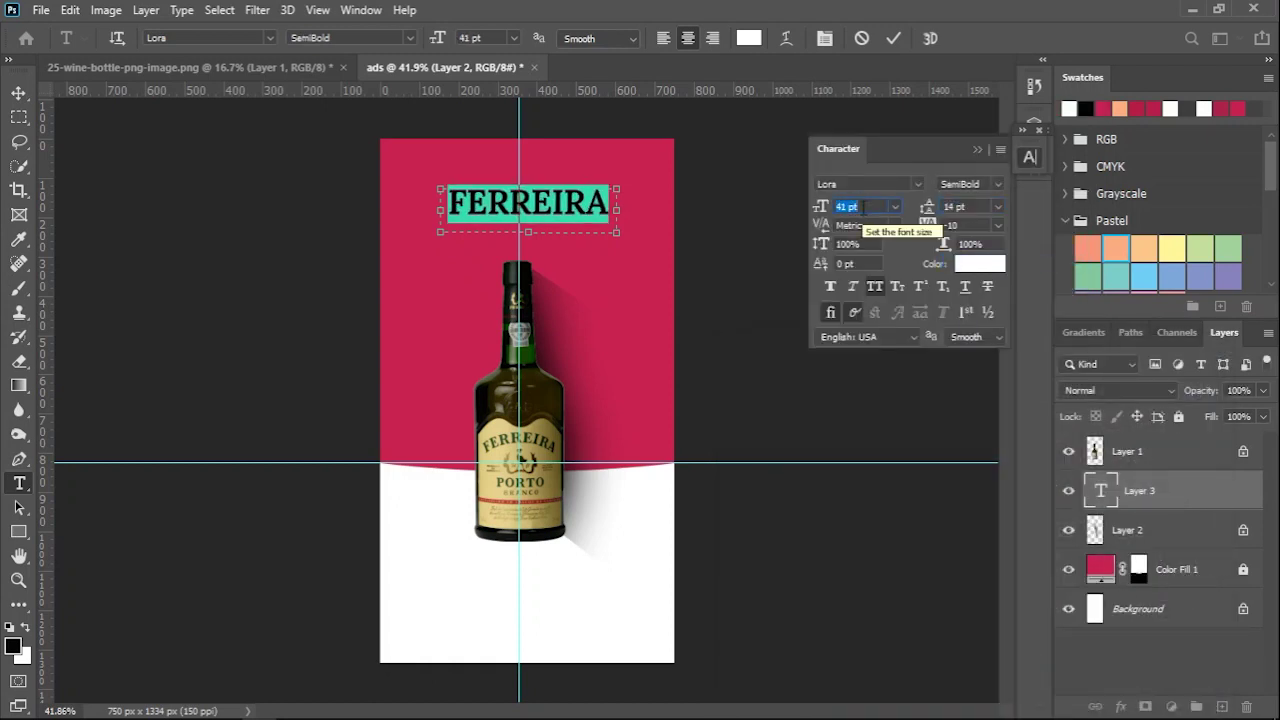
{"action": "left_click", "coordinate": [963, 225]}
{"action": "type", "text": "30"}
{"action": "key", "text": "Return"}
{"action": "left_click", "coordinate": [893, 38]}
{"action": "key", "text": "v"}
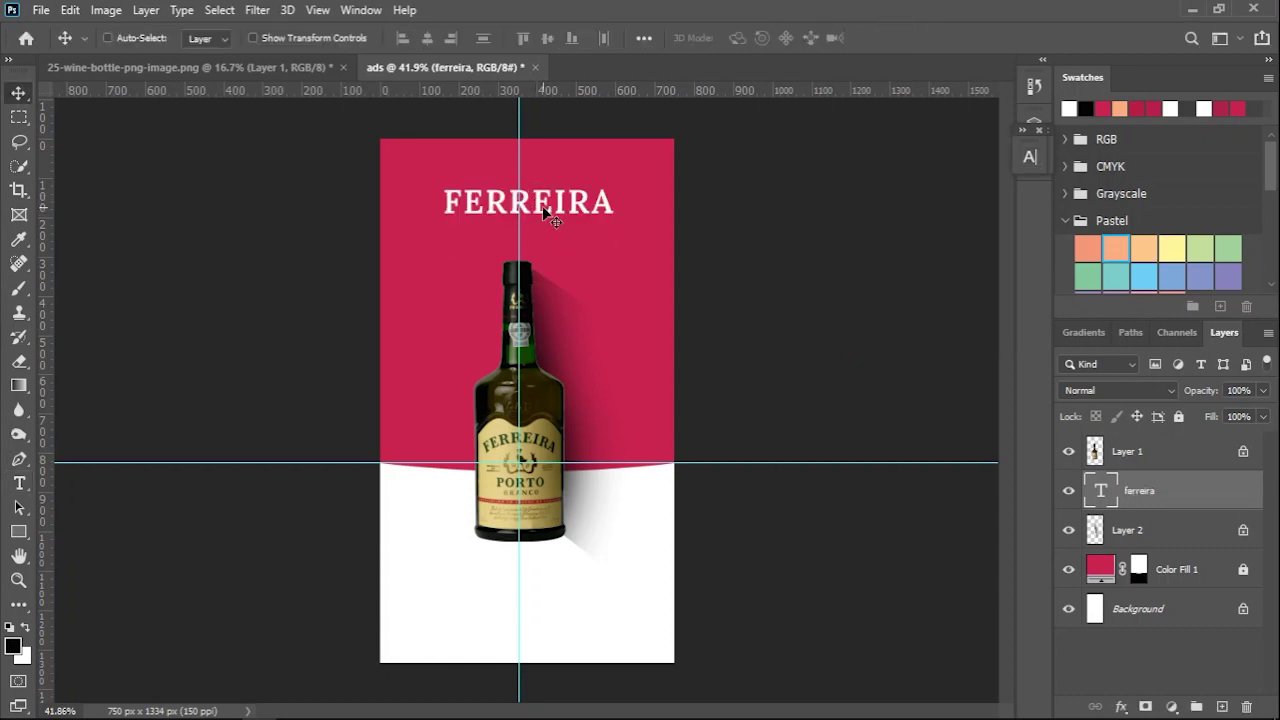
Change the FERREIRA title's font weight to Medium.
{"action": "double_click", "coordinate": [548, 215]}
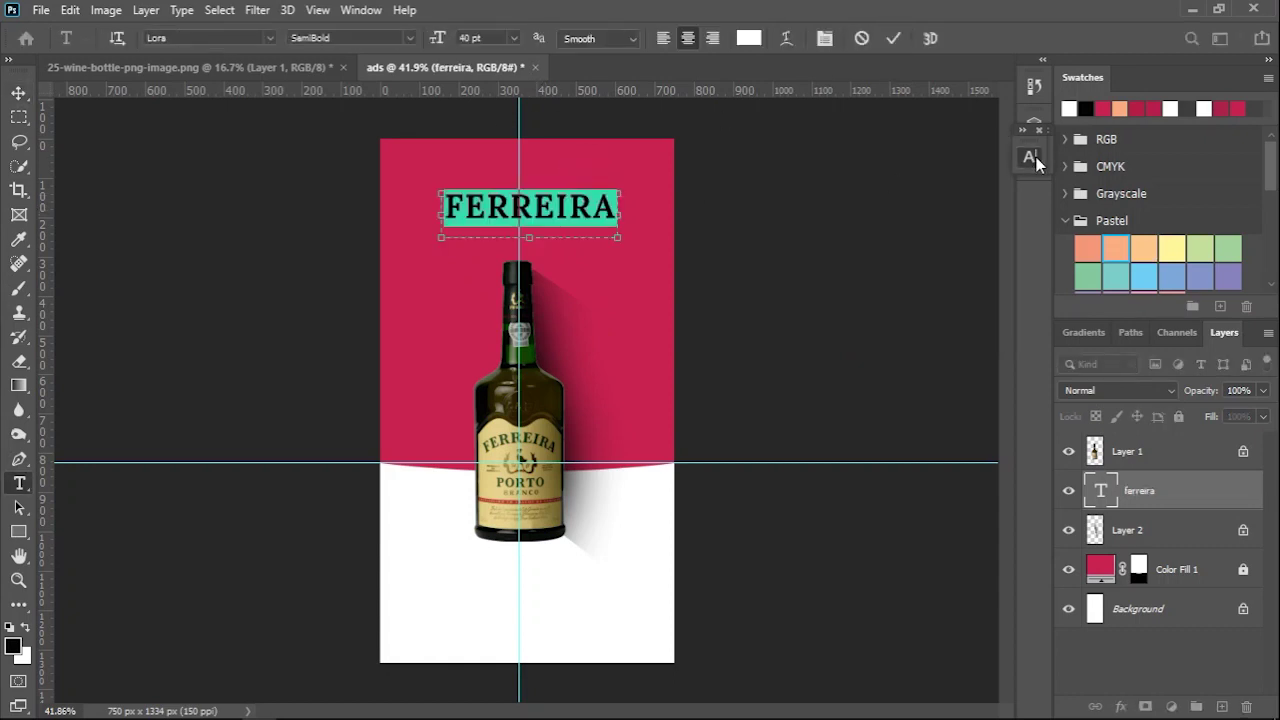
{"action": "left_click", "coordinate": [1030, 157]}
{"action": "left_click", "coordinate": [997, 184]}
{"action": "left_click", "coordinate": [965, 232]}
{"action": "left_click", "coordinate": [893, 38]}
{"action": "key", "text": "v"}
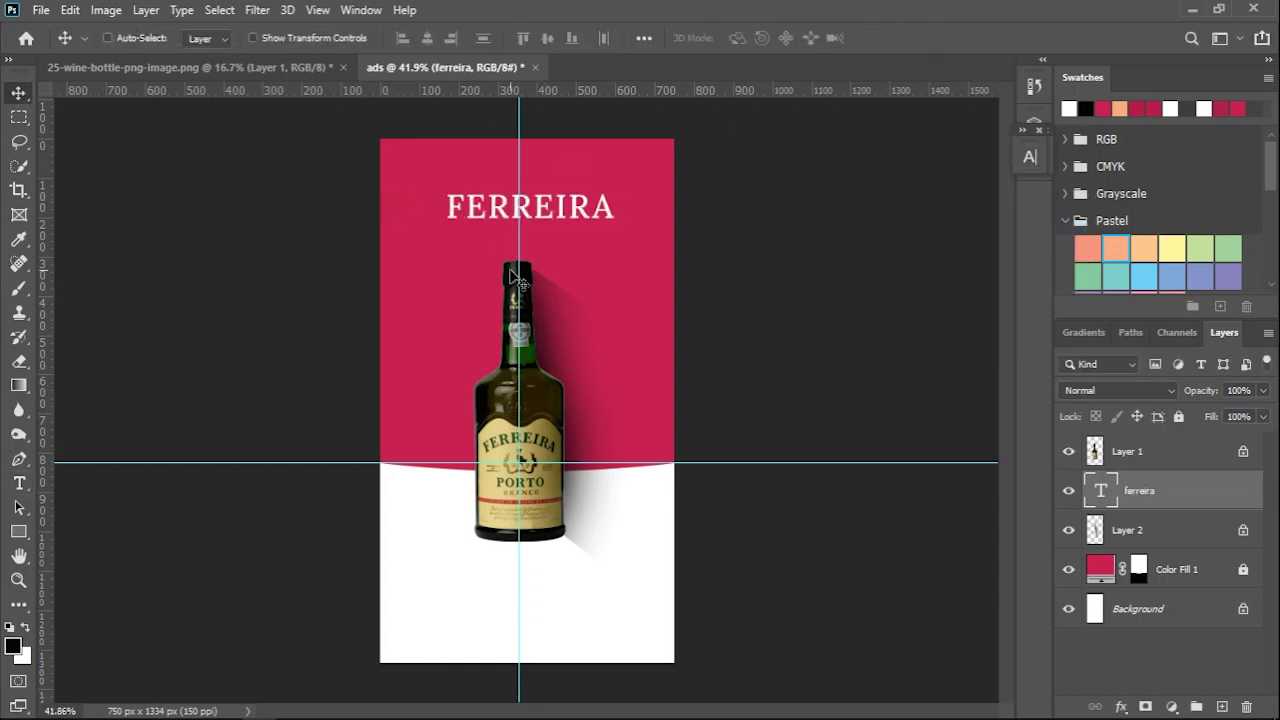
Create a Lorem ipsum paragraph below FERREIRA in Lora Regular 8 pt with 10 pt leading.
{"action": "key", "text": "t"}
{"action": "left_click_drag", "start_coordinate": [446, 237], "coordinate": [603, 260]}
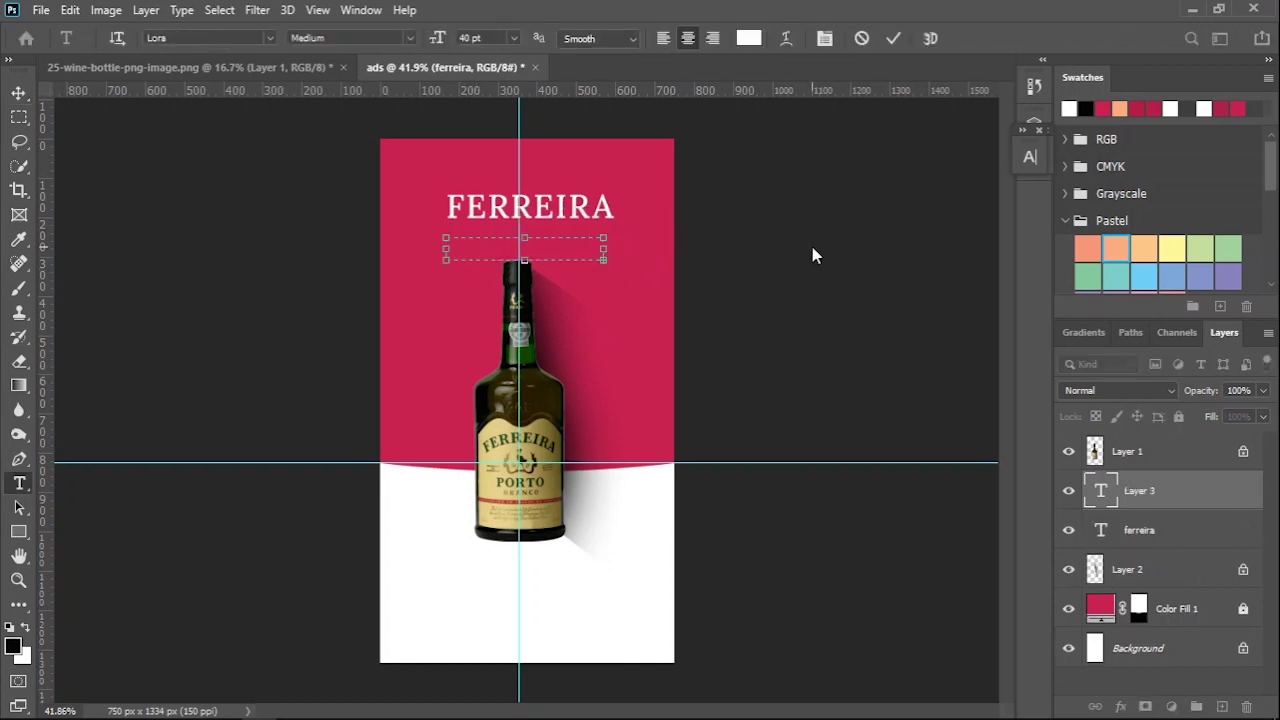
{"action": "left_click", "coordinate": [1030, 157]}
{"action": "key", "text": "Down"}
{"action": "key", "text": "Down"}
{"action": "key", "text": "Down"}
{"action": "key", "text": "Down"}
{"action": "key", "text": "Down"}
{"action": "key", "text": "Down"}
{"action": "key", "text": "Down"}
{"action": "key", "text": "Down"}
{"action": "key", "text": "Down"}
{"action": "key", "text": "Down"}
{"action": "key", "text": "Down"}
{"action": "key", "text": "Down"}
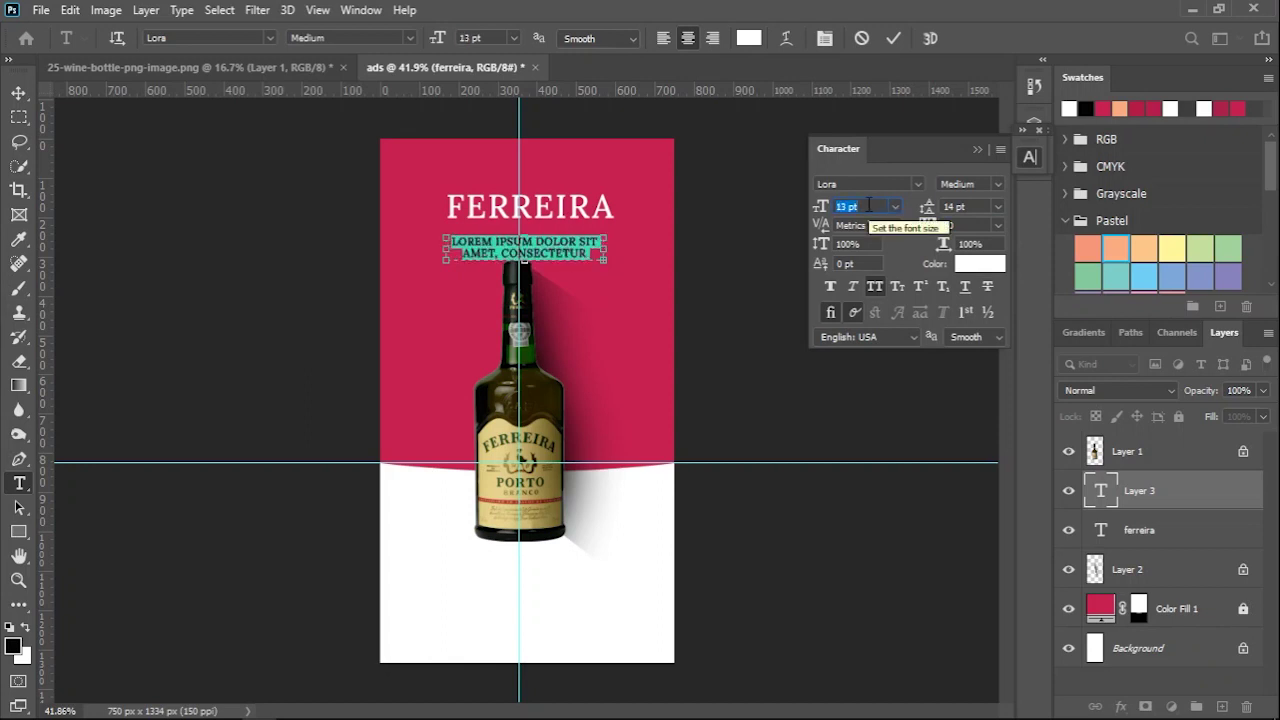
{"action": "key", "text": "Down"}
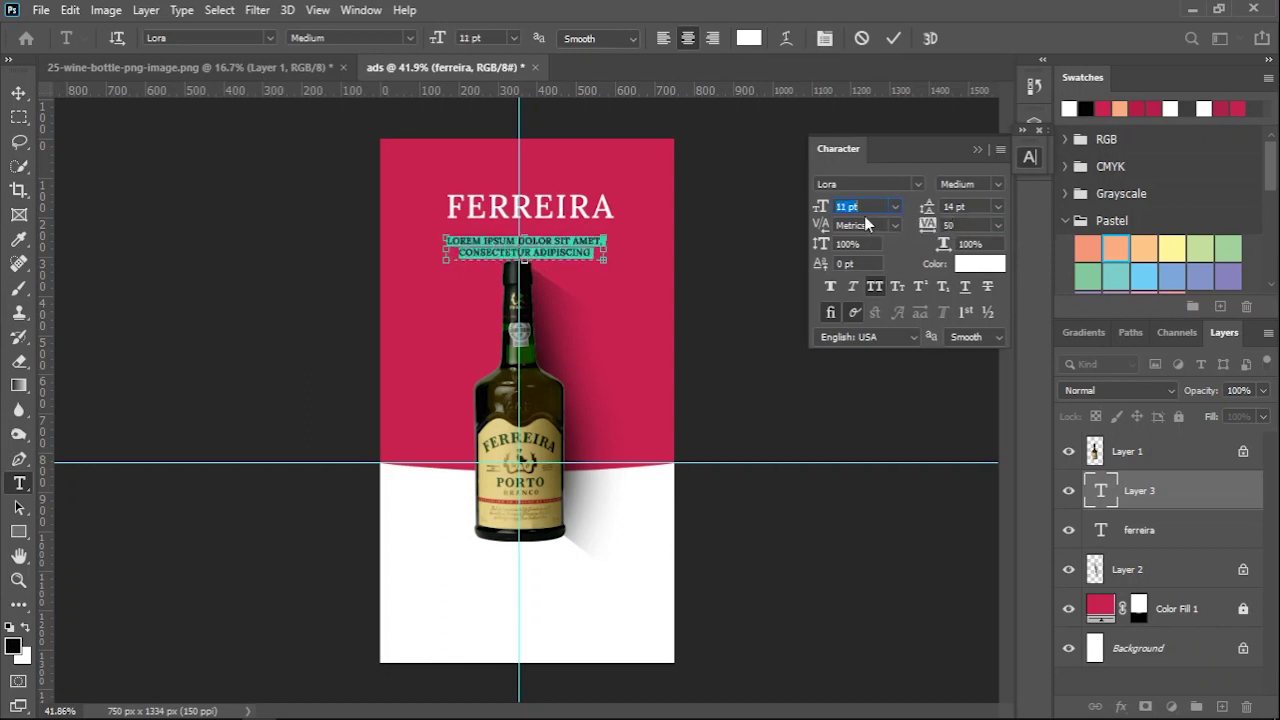
{"action": "left_click", "coordinate": [960, 184]}
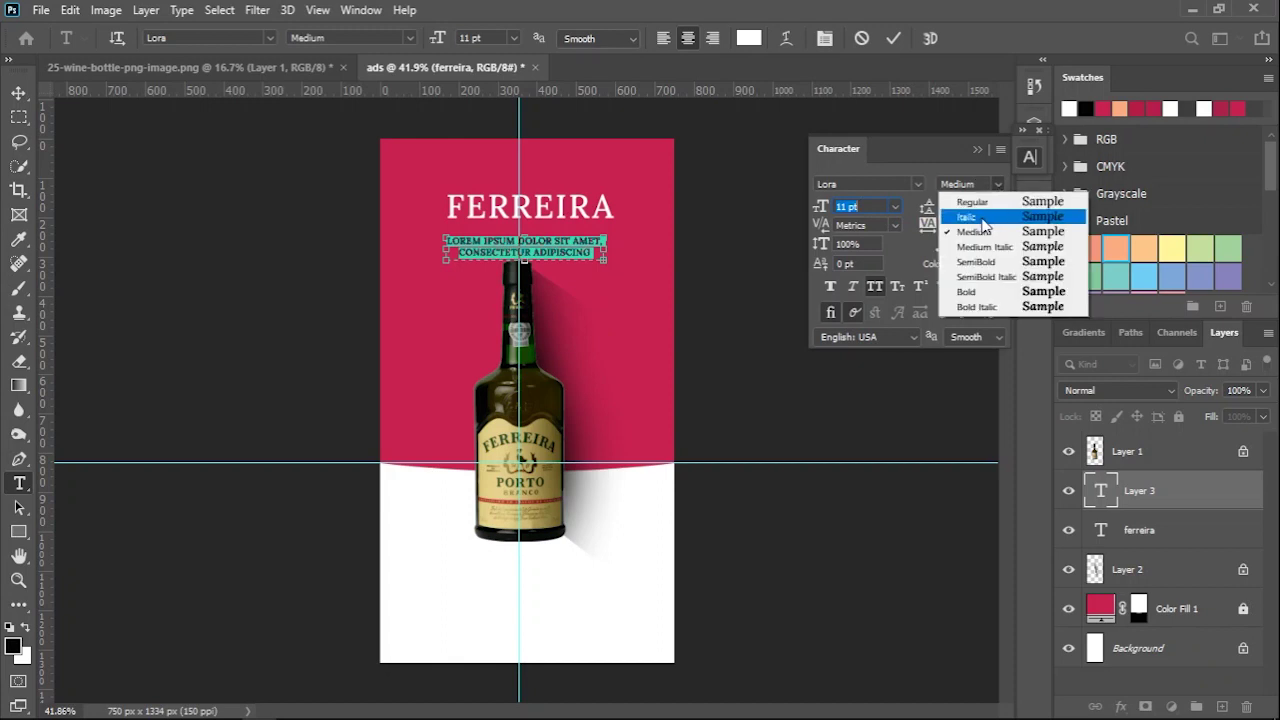
{"action": "left_click", "coordinate": [968, 196]}
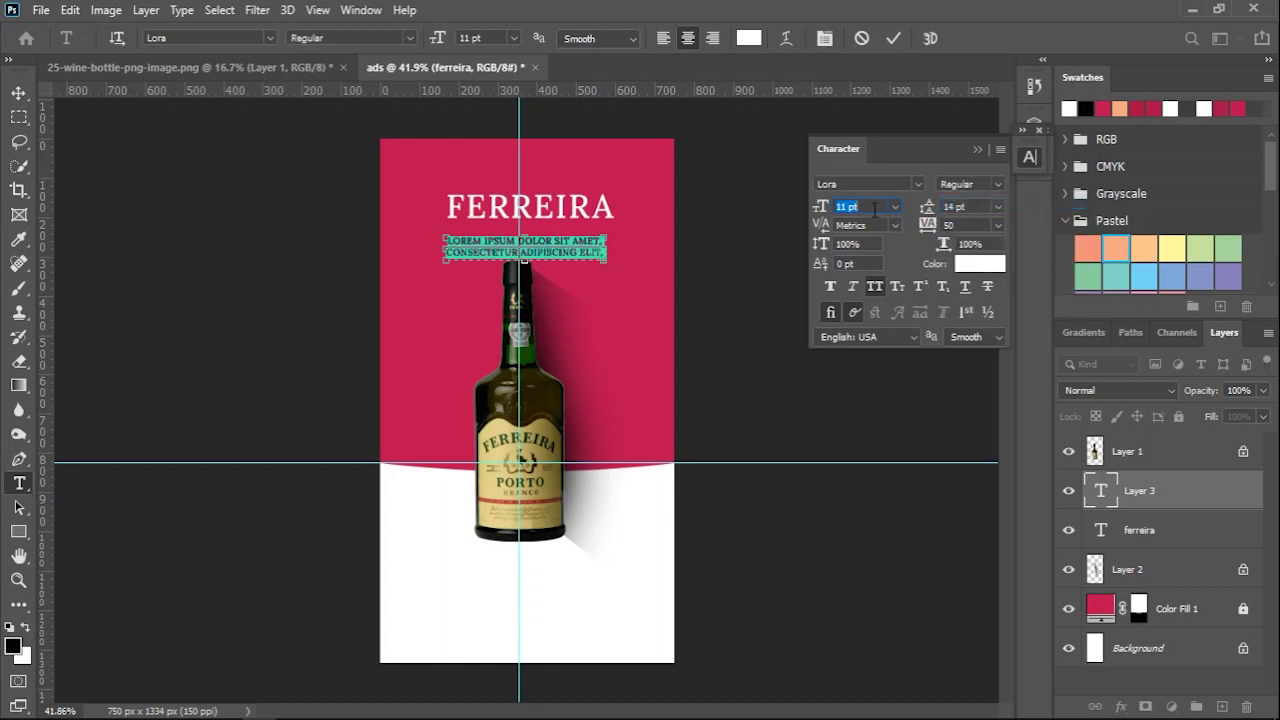
{"action": "key", "text": "Down"}
{"action": "key", "text": "Down"}
{"action": "key", "text": "Down"}
{"action": "left_click", "coordinate": [972, 207]}
{"action": "key", "text": "Down"}
{"action": "key", "text": "Down"}
{"action": "key", "text": "Down"}
{"action": "key", "text": "Down"}
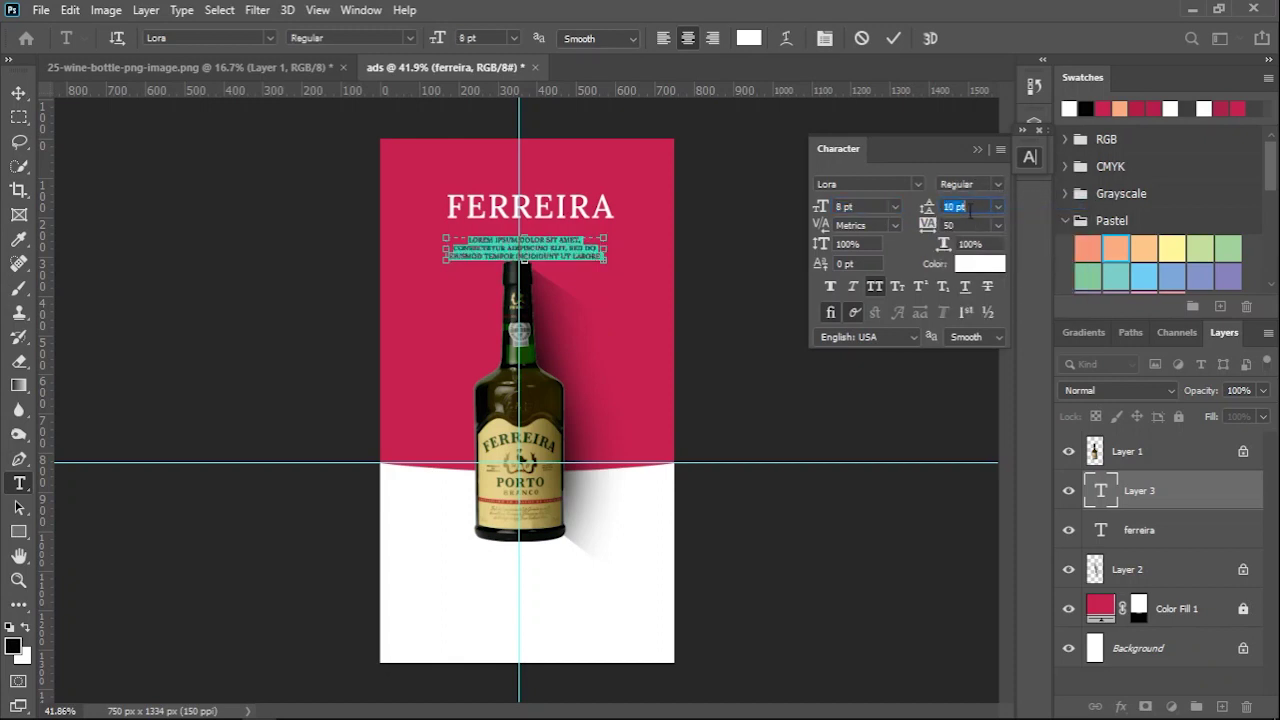
Nudge the paragraph up beneath the title and start a text box left of the bottle neck.
{"action": "left_click", "coordinate": [893, 38]}
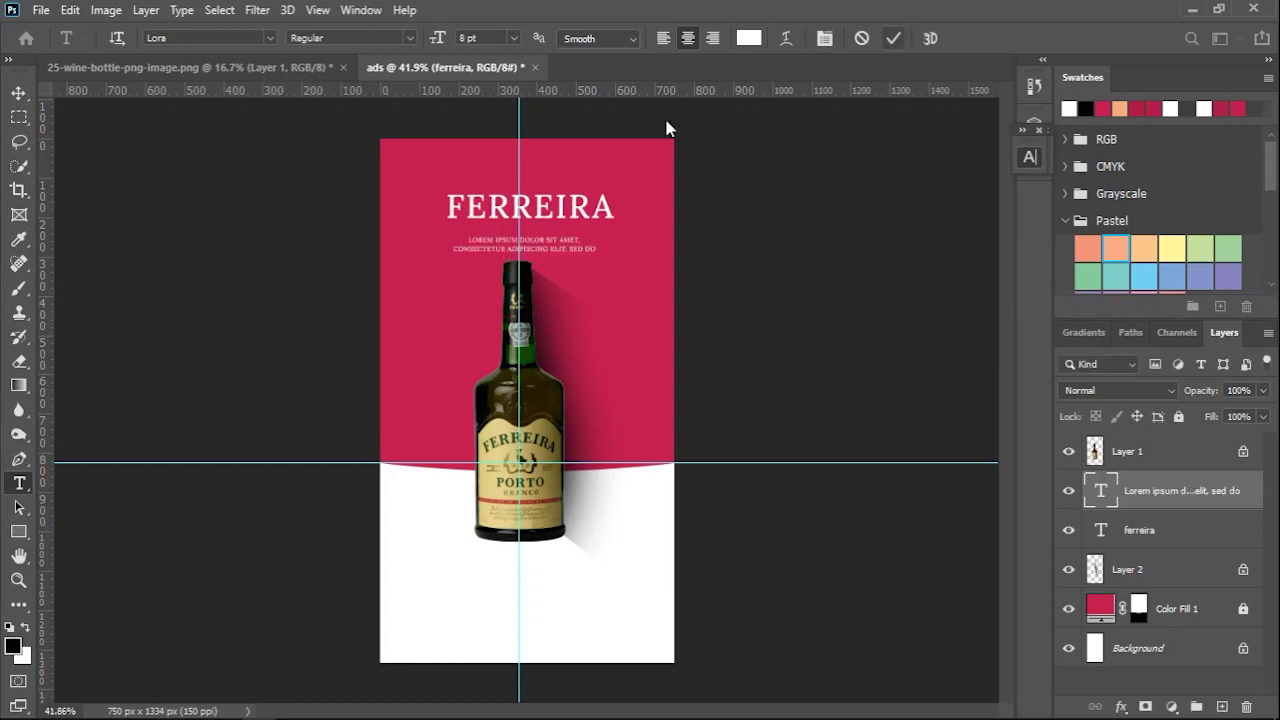
{"action": "key", "text": "v"}
{"action": "left_click_drag", "start_coordinate": [543, 251], "coordinate": [545, 236]}
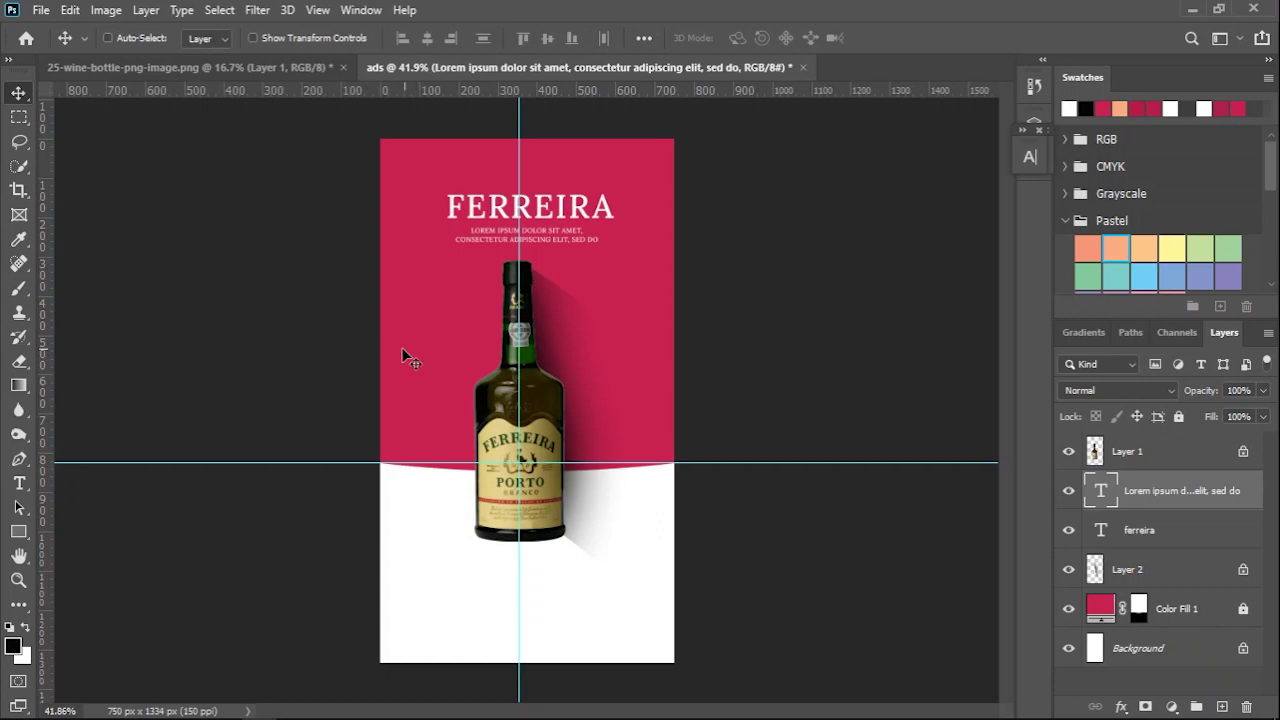
{"action": "key", "text": "t"}
{"action": "left_click_drag", "start_coordinate": [410, 276], "coordinate": [482, 325]}
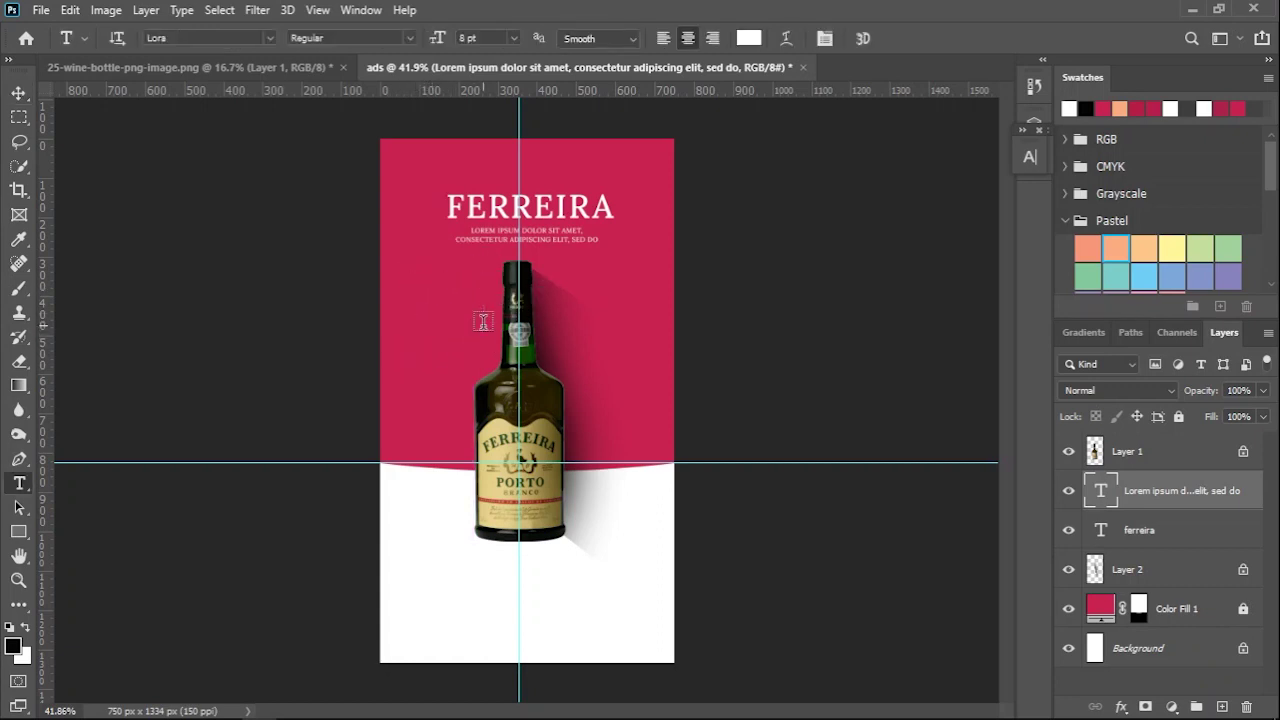
Enter the $30.50 price beside the bottle neck as white Lora SemiBold 23 pt.
{"action": "key", "text": "BackSpace"}
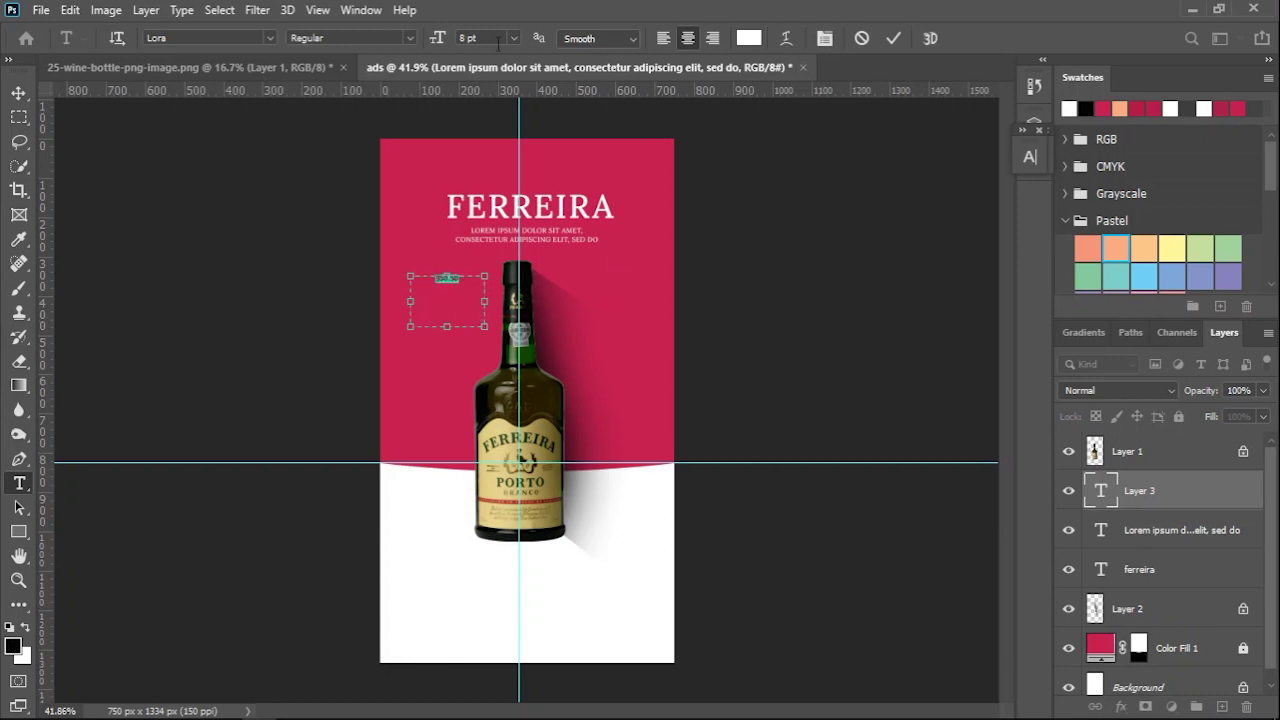
{"action": "scroll", "coordinate": [491, 46], "scroll_direction": "up", "scroll_amount": 7}
{"action": "scroll", "coordinate": [492, 47], "scroll_direction": "up", "scroll_amount": 7}
{"action": "scroll", "coordinate": [492, 47], "scroll_direction": "up", "scroll_amount": 1}
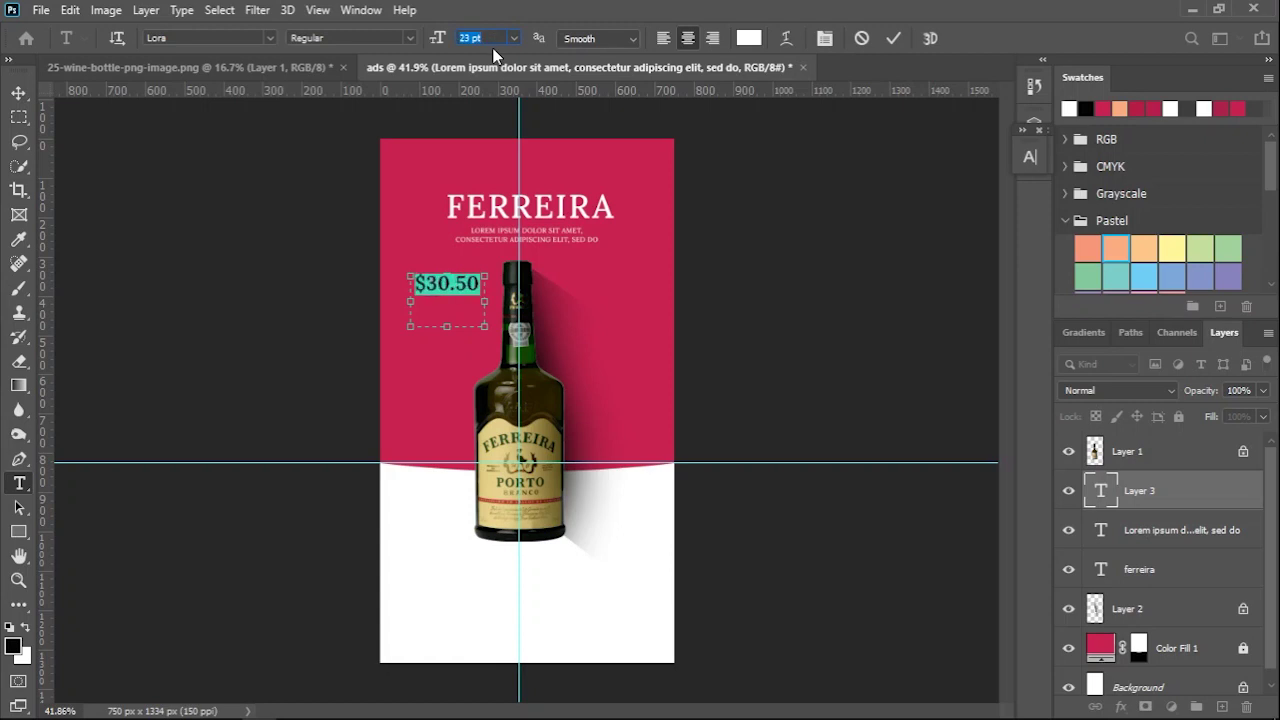
{"action": "left_click", "coordinate": [1030, 157]}
{"action": "left_click", "coordinate": [968, 184]}
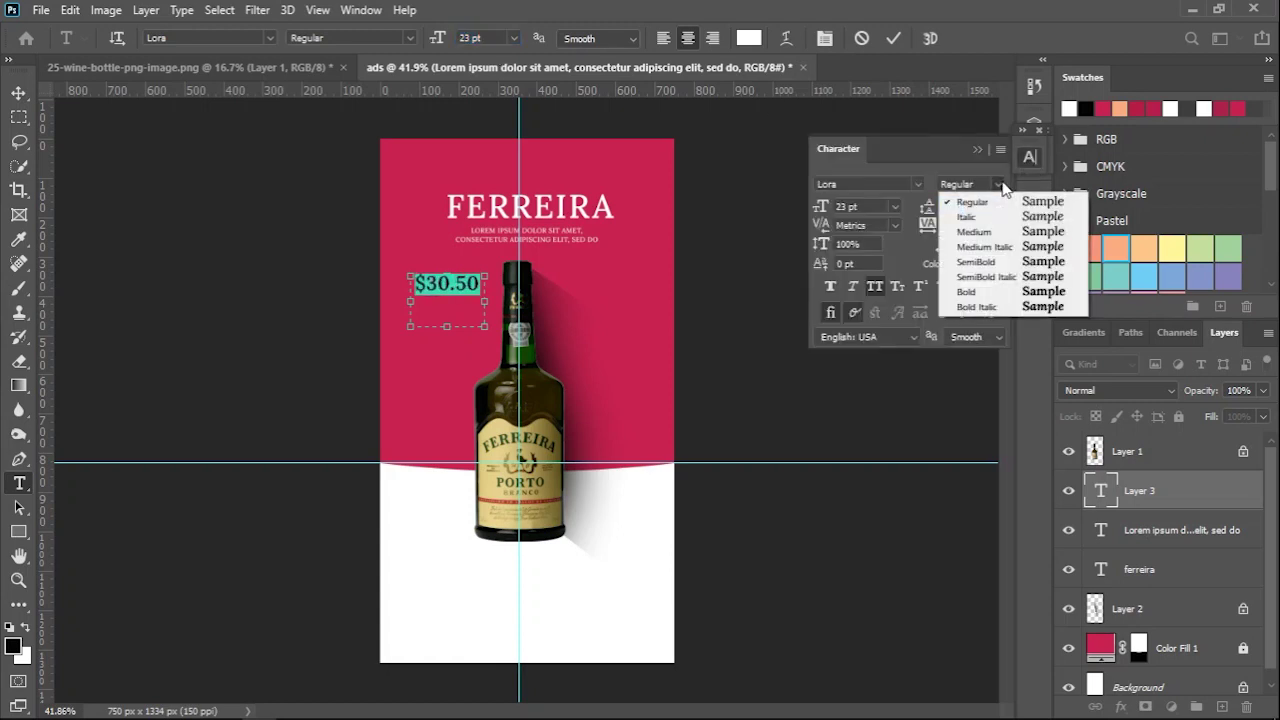
{"action": "left_click", "coordinate": [987, 262]}
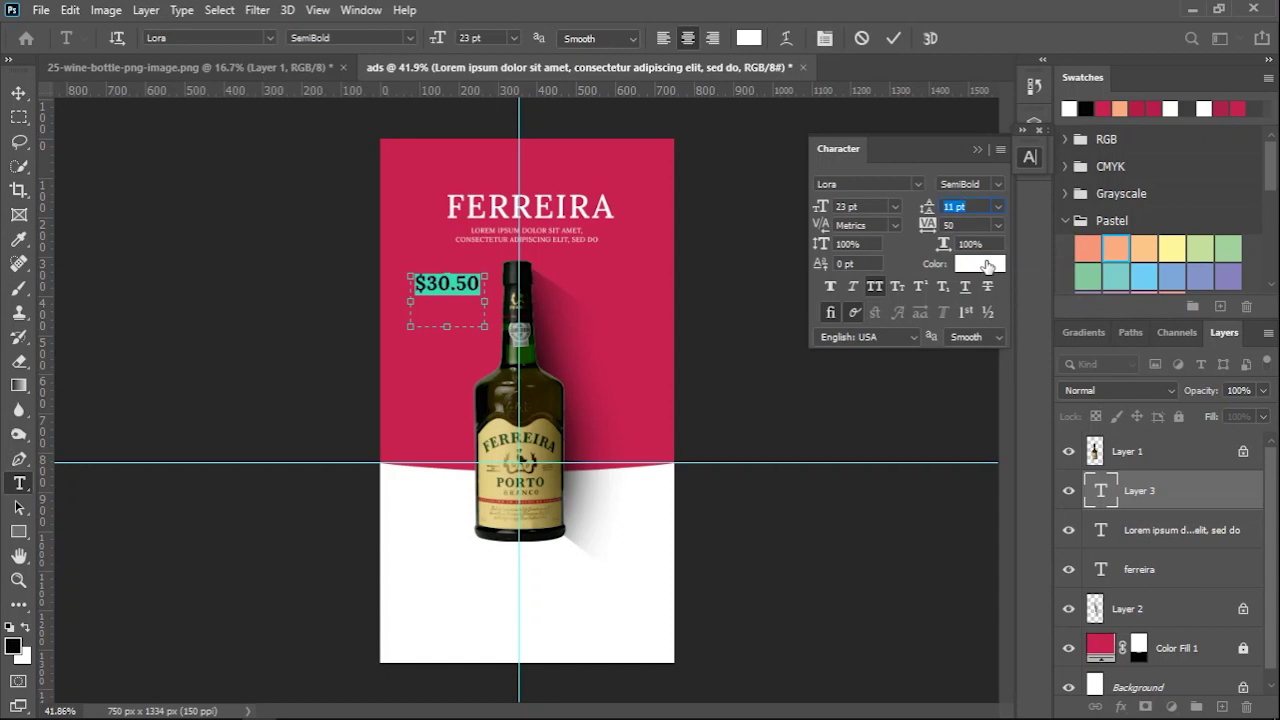
{"action": "left_click", "coordinate": [893, 38]}
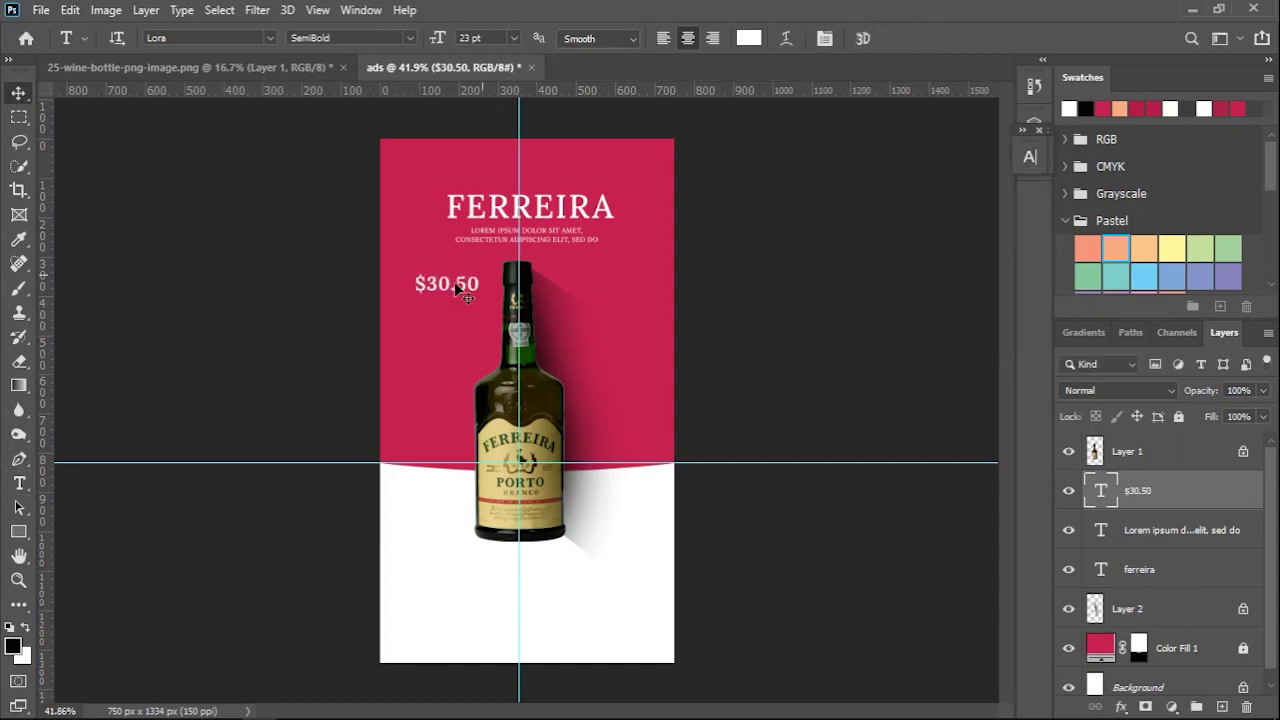
{"action": "key", "text": "v"}
{"action": "scroll", "coordinate": [429, 323], "scroll_direction": "up", "scroll_amount": 2}
{"action": "scroll", "coordinate": [447, 272], "scroll_direction": "up", "scroll_amount": 1}
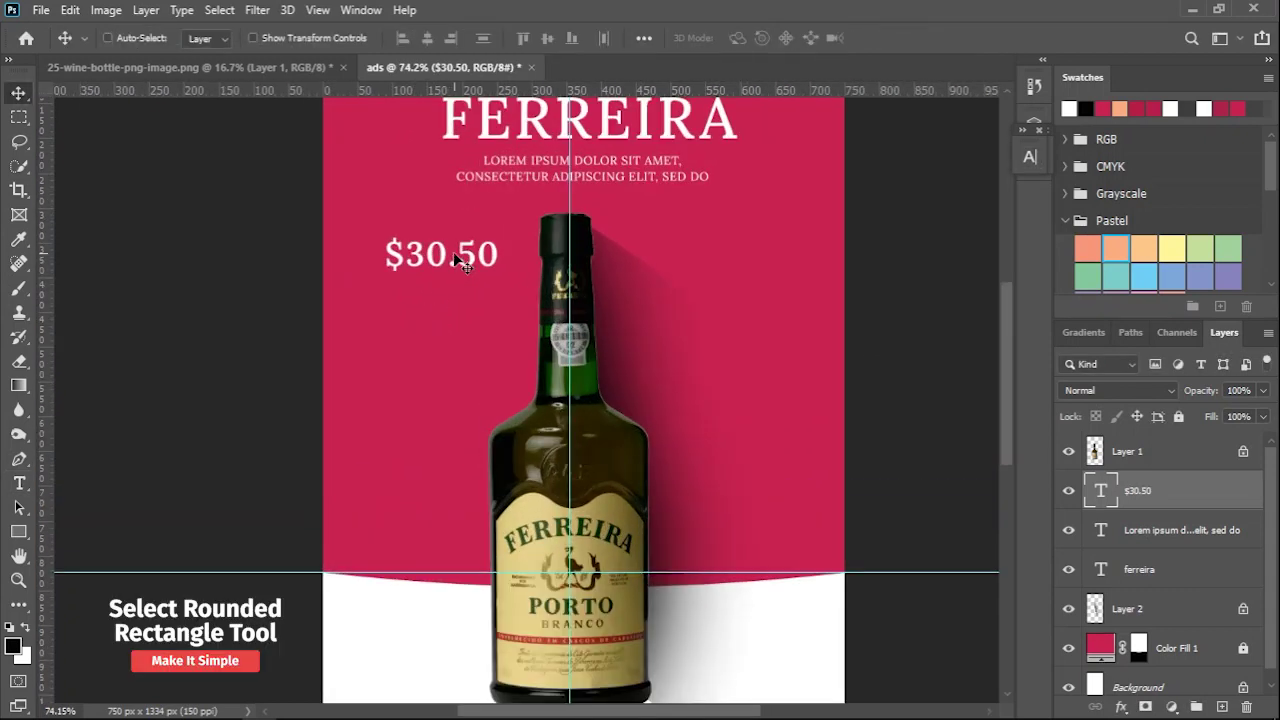
Draw a rounded rectangle with a solid outline below the $30.50 price.
{"action": "left_click", "coordinate": [19, 531]}
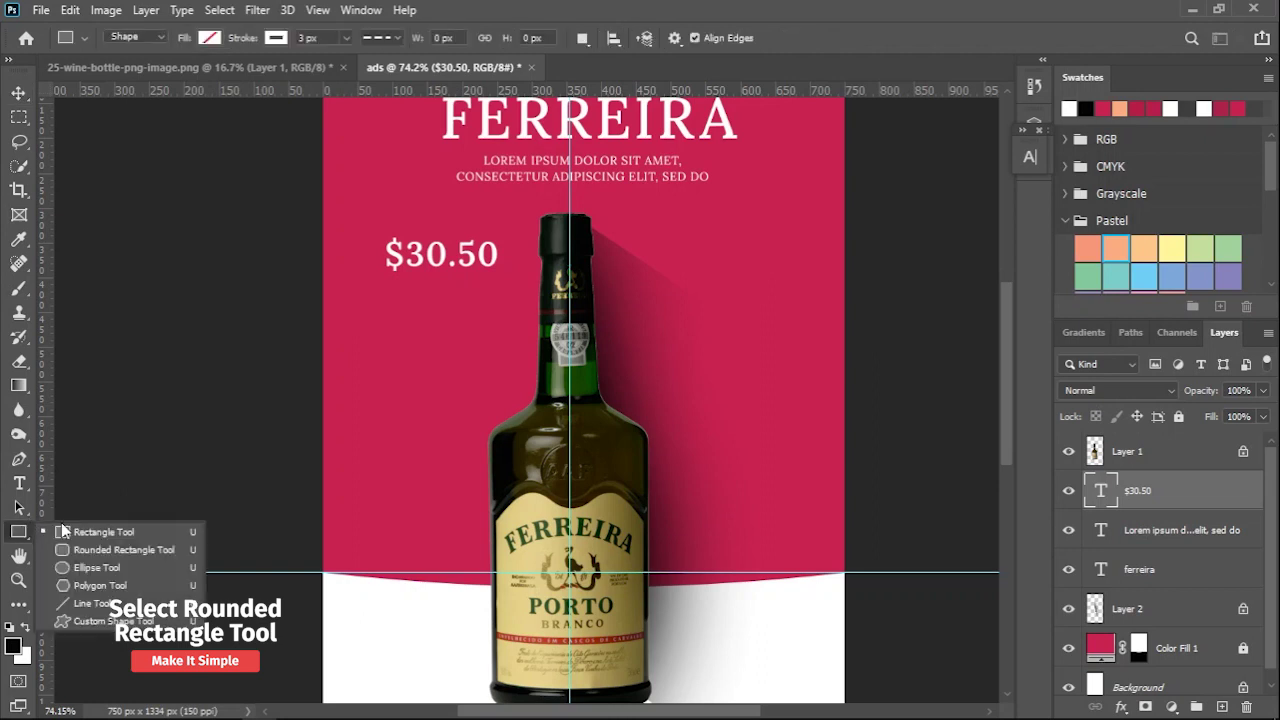
{"action": "left_click", "coordinate": [97, 551]}
{"action": "left_click_drag", "start_coordinate": [389, 284], "coordinate": [490, 312]}
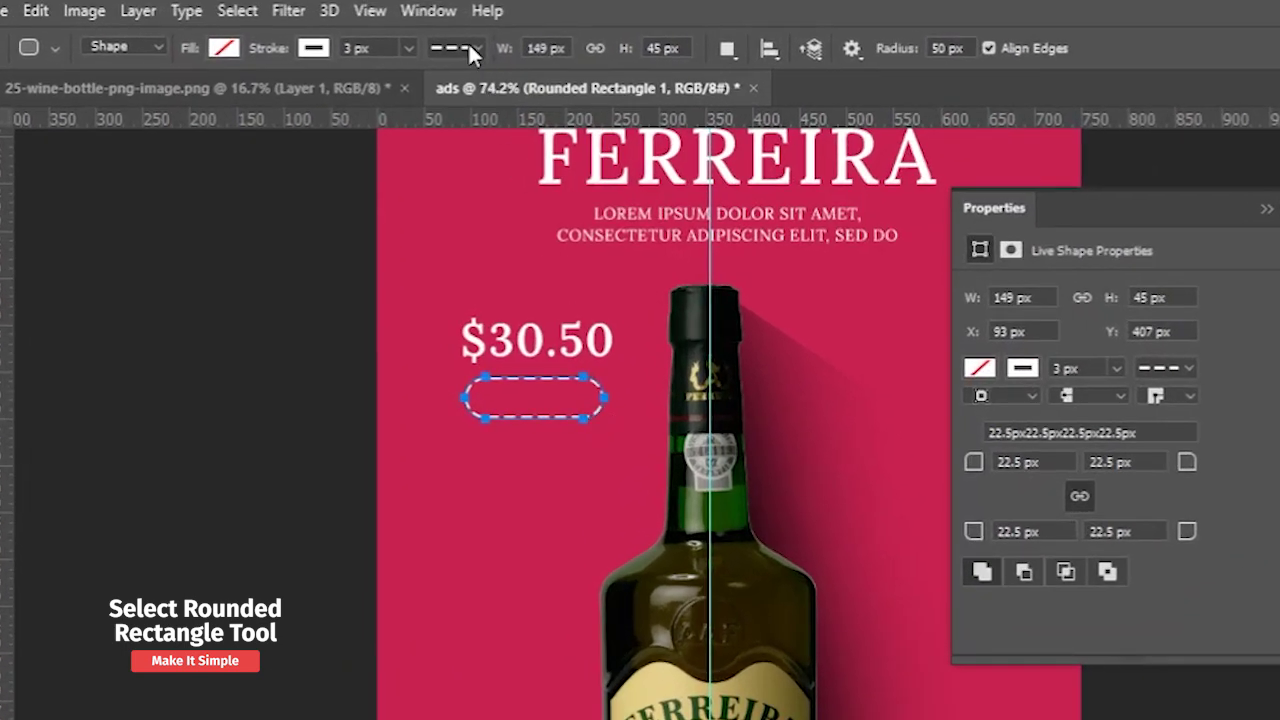
{"action": "left_click", "coordinate": [470, 47]}
{"action": "left_click", "coordinate": [445, 125]}
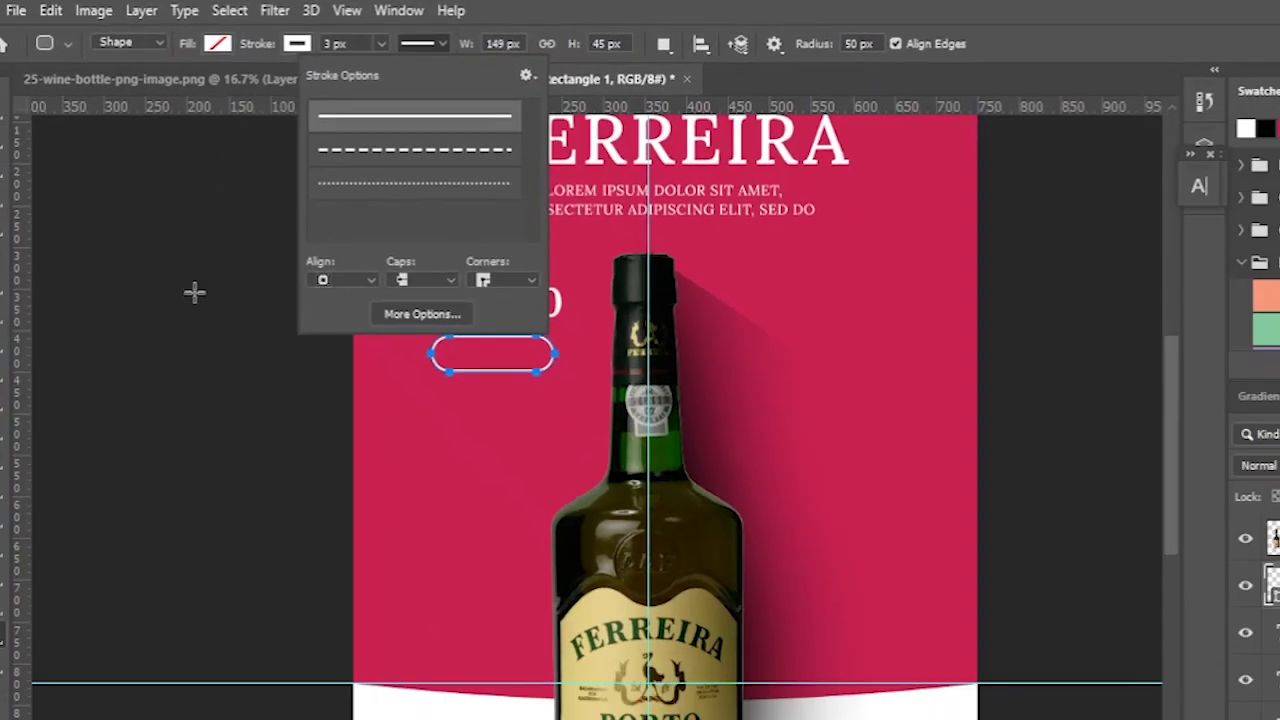
{"action": "key", "text": "Escape"}
{"action": "key", "text": "v"}
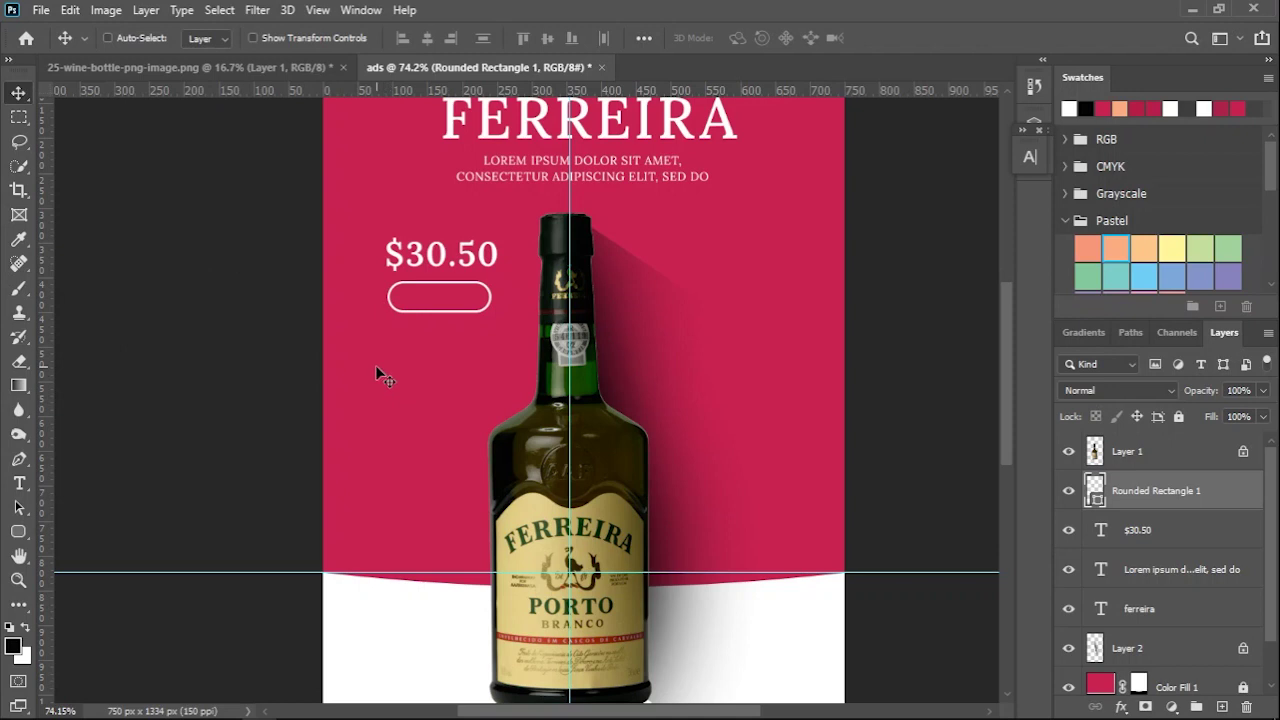
Add a 500ml label below the pill at 14 pt with -10 tracking.
{"action": "key", "text": "t"}
{"action": "left_click_drag", "start_coordinate": [376, 349], "coordinate": [460, 380]}
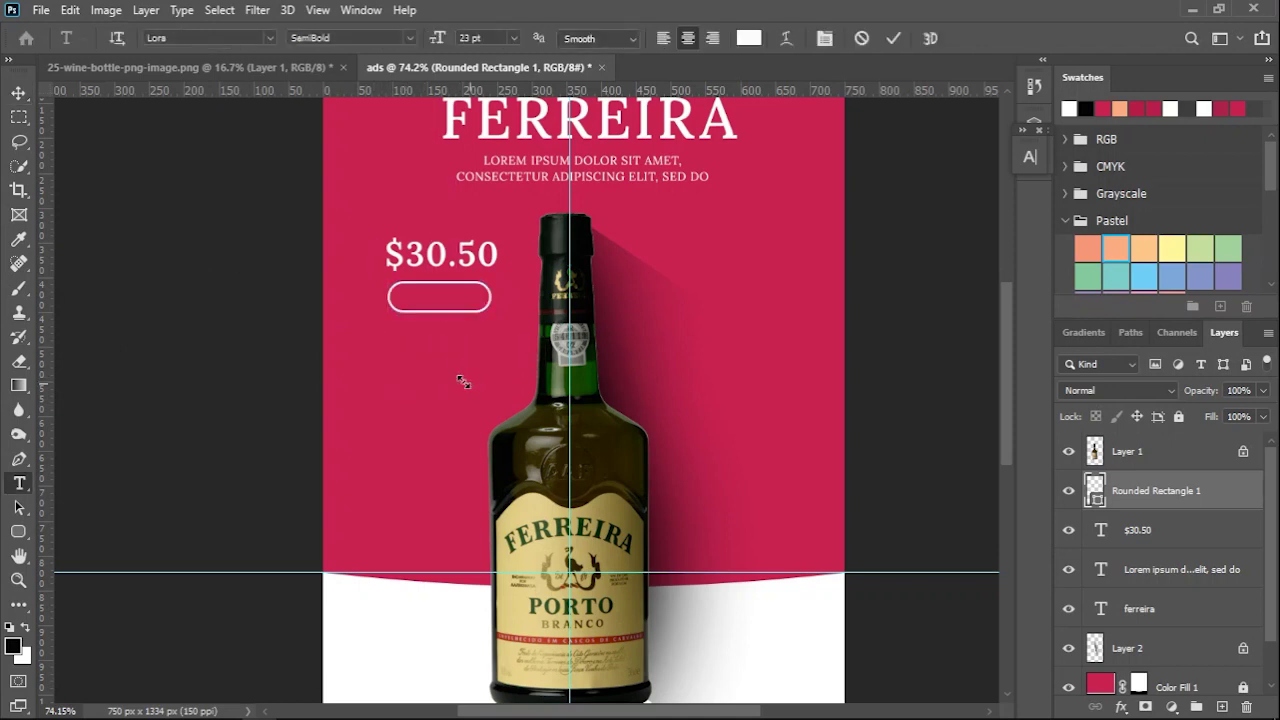
{"action": "type", "text": "500"}
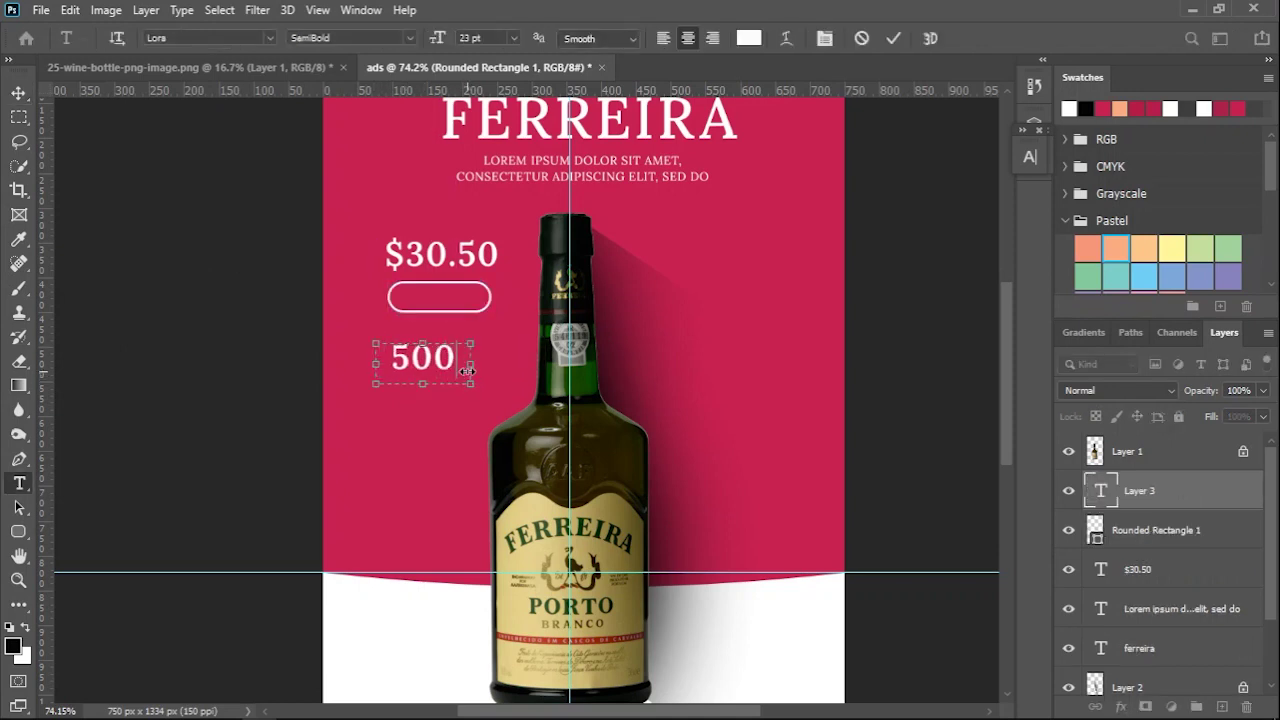
{"action": "key", "text": "ctrl+a"}
{"action": "left_click", "coordinate": [1031, 158]}
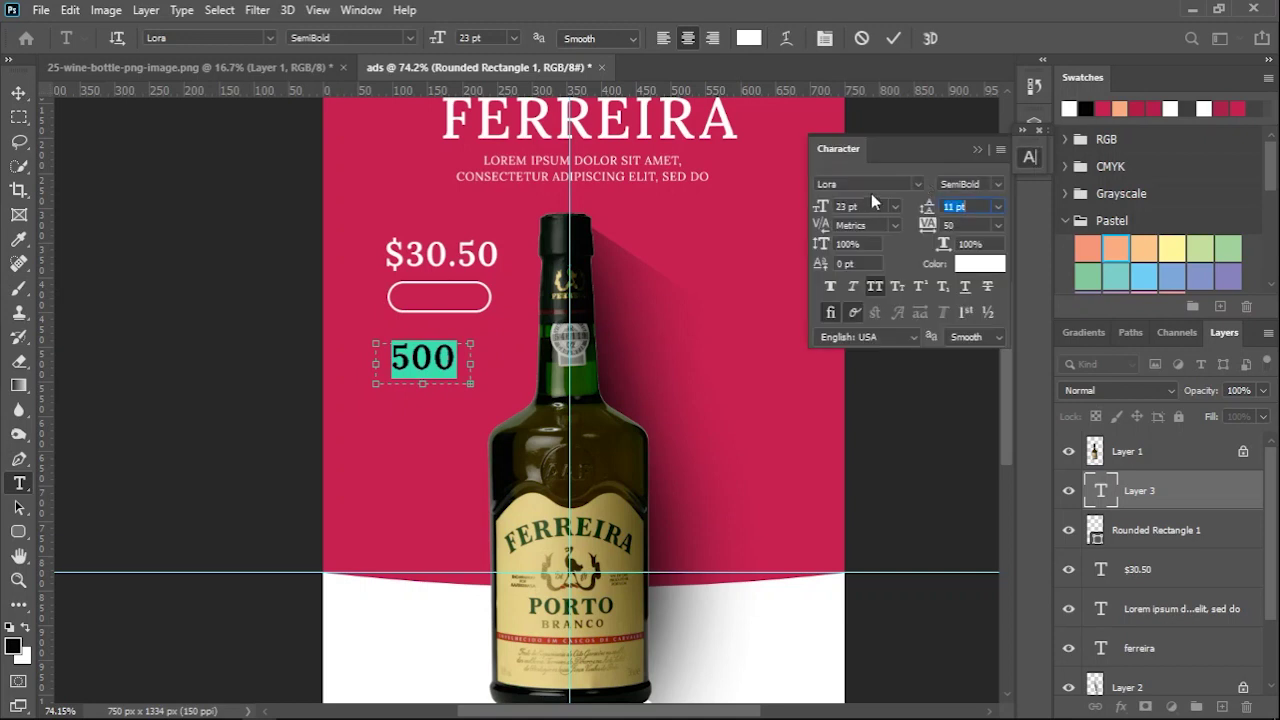
{"action": "type", "text": "14"}
{"action": "key", "text": "Return"}
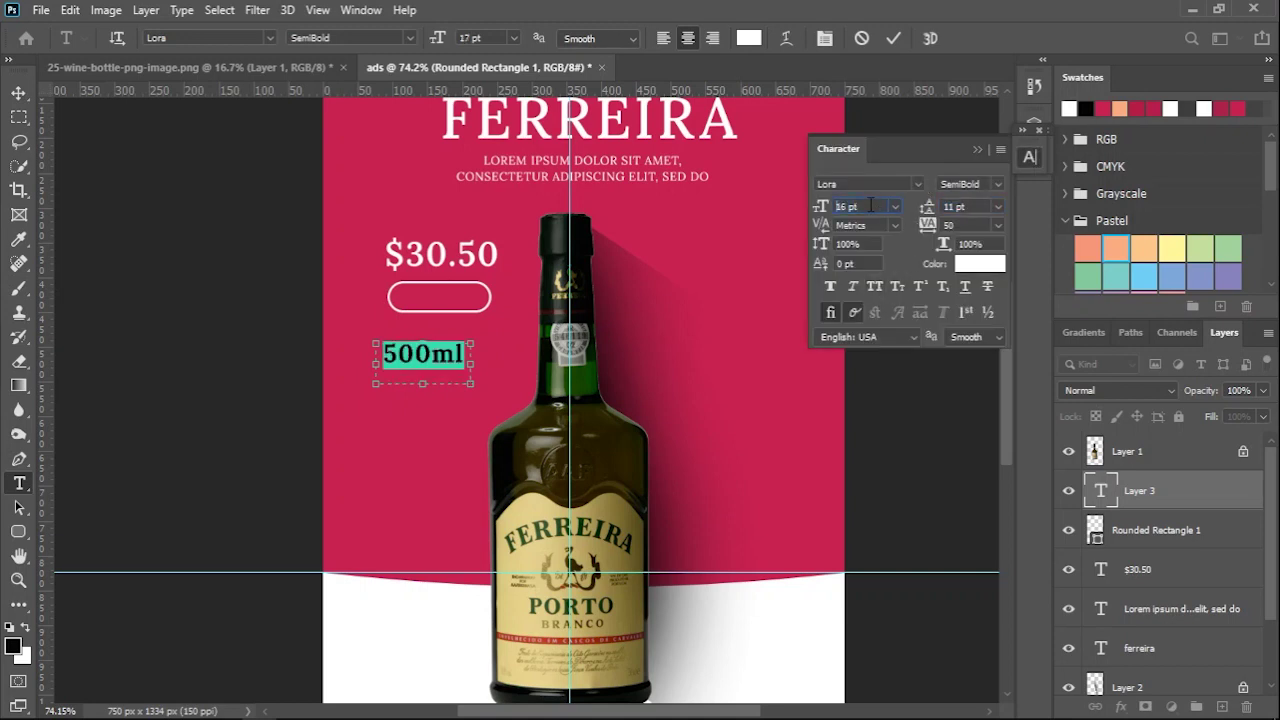
{"action": "left_click", "coordinate": [965, 226]}
{"action": "type", "text": "-10"}
{"action": "key", "text": "Return"}
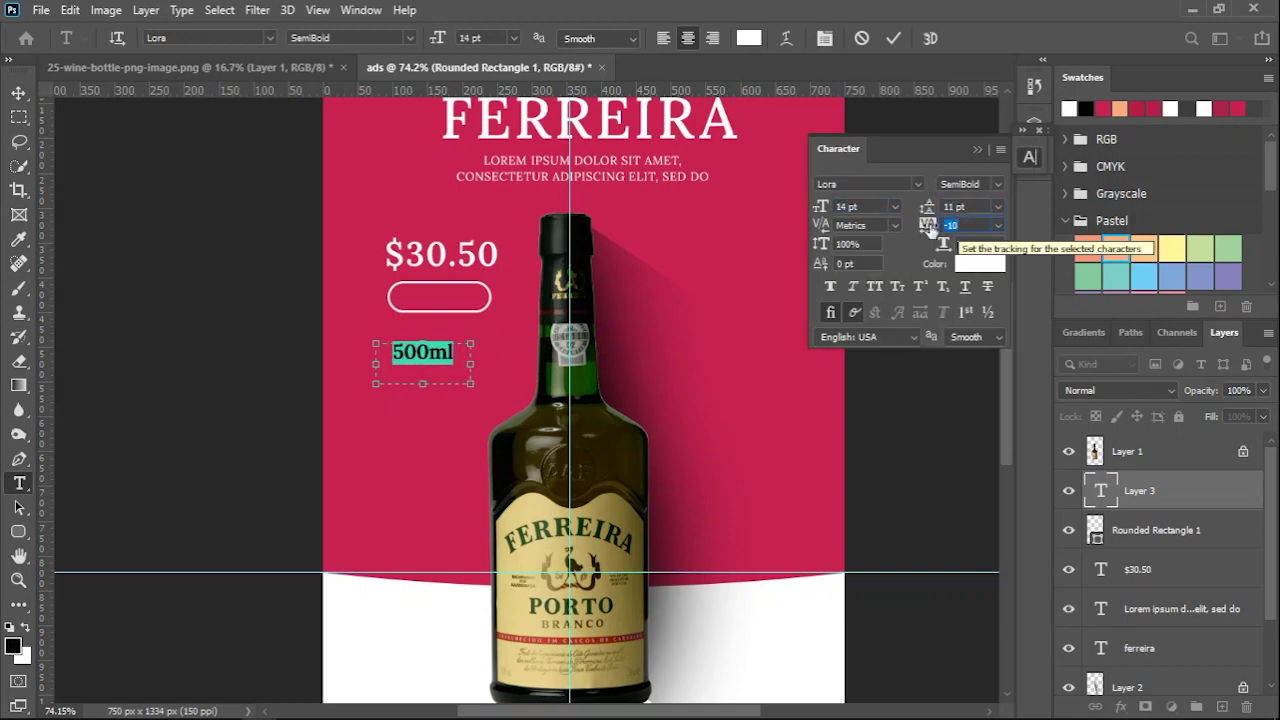
Shrink the 500ml label to 12 pt and centre it inside the outlined pill.
{"action": "left_click", "coordinate": [850, 206]}
{"action": "type", "text": "12"}
{"action": "key", "text": "Return"}
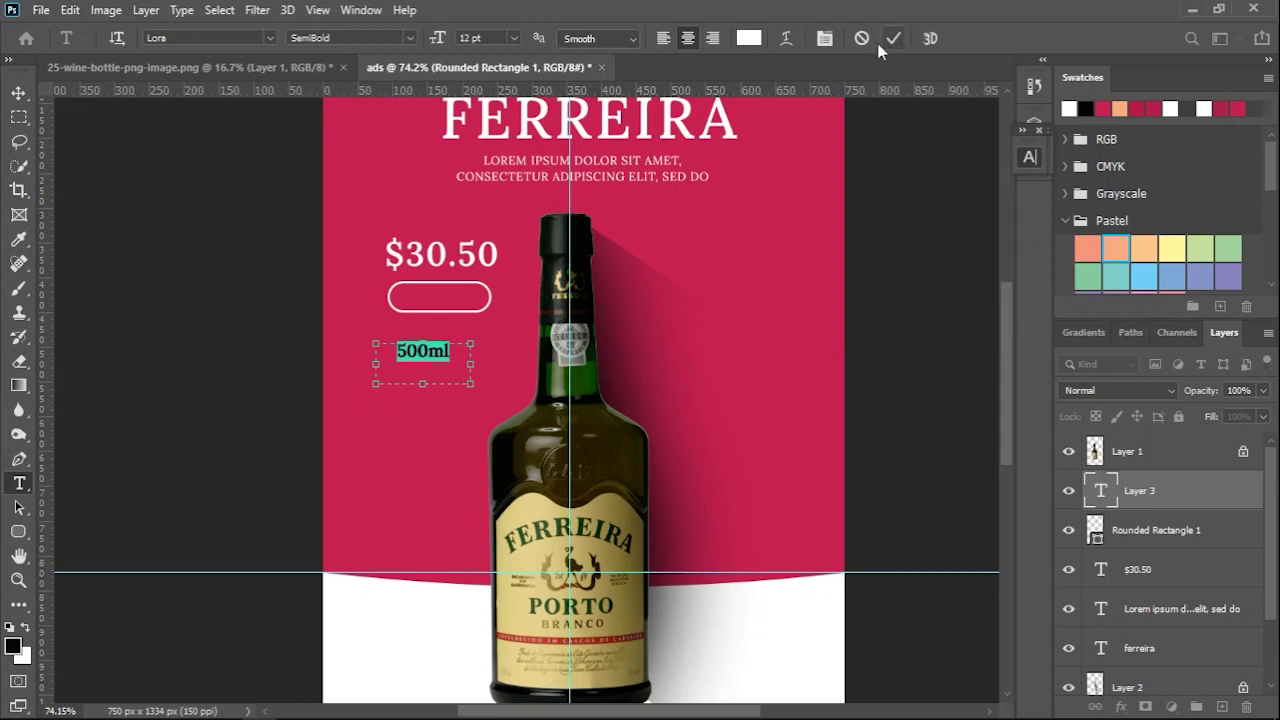
{"action": "left_click", "coordinate": [895, 38]}
{"action": "key", "text": "v"}
{"action": "left_click_drag", "start_coordinate": [434, 350], "coordinate": [449, 306]}
{"action": "key", "text": "Left"}
{"action": "key", "text": "Left"}
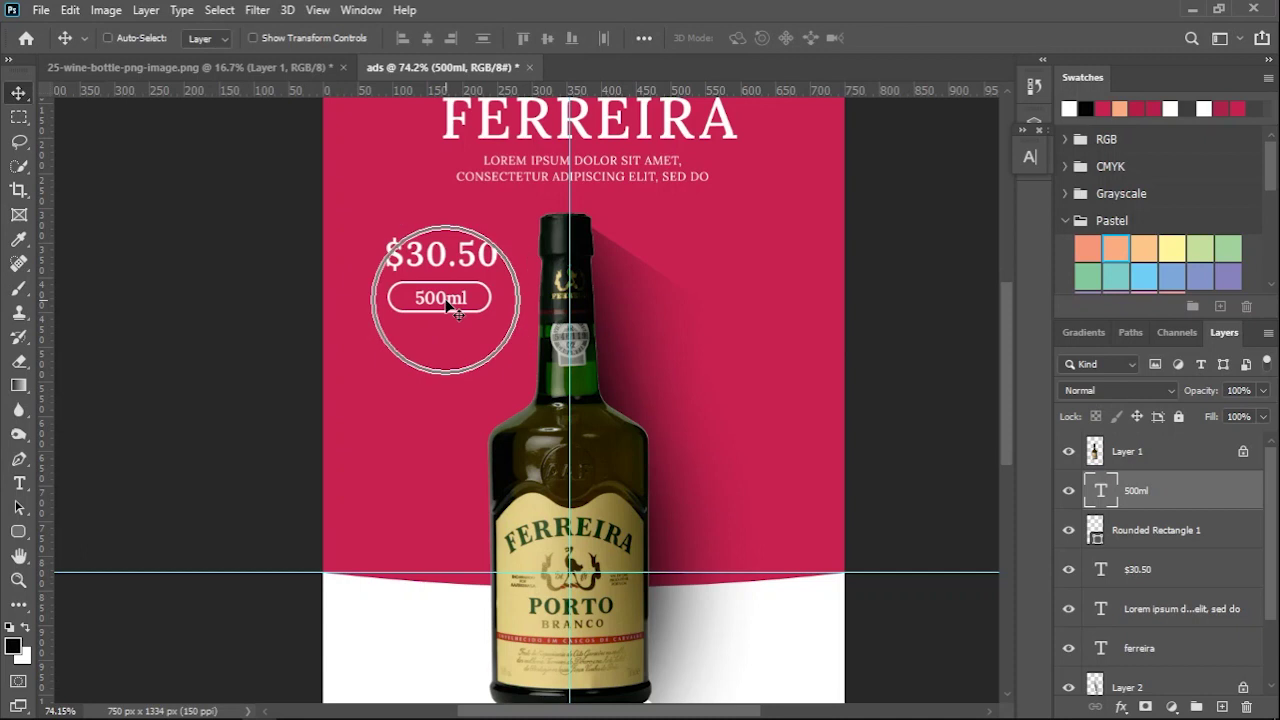
{"action": "key", "text": "t"}
{"action": "left_click_drag", "start_coordinate": [355, 331], "coordinate": [458, 461]}
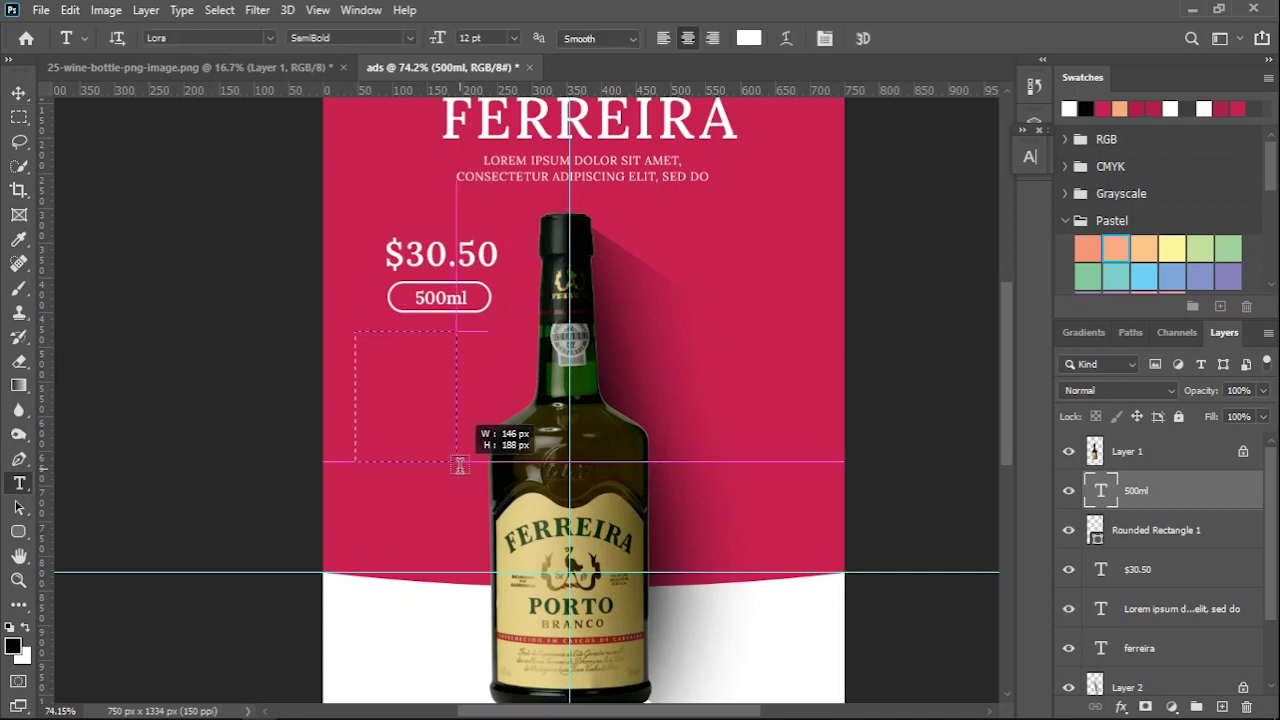
Set the Lorem ipsum paragraph to Lora Medium 7 pt with 7 pt leading.
{"action": "left_click", "coordinate": [1030, 157]}
{"action": "left_click", "coordinate": [997, 184]}
{"action": "left_click", "coordinate": [975, 231]}
{"action": "type", "text": "8"}
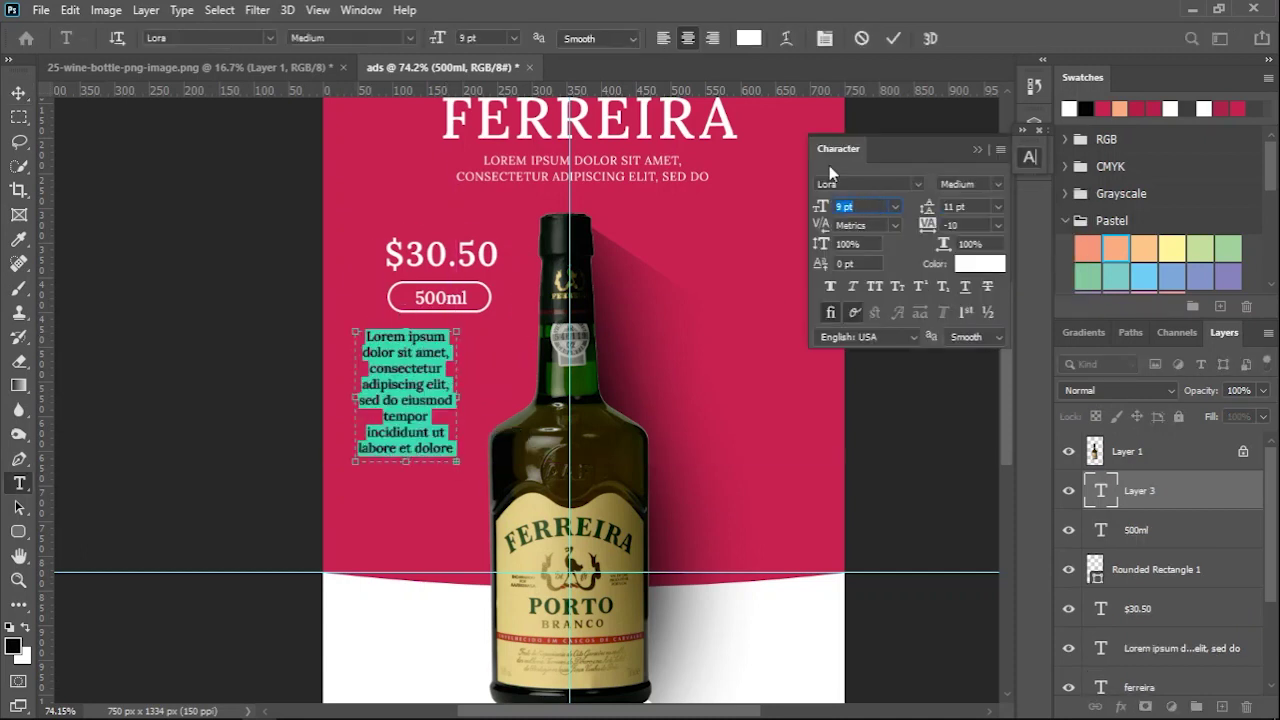
{"action": "left_click_drag", "start_coordinate": [457, 380], "coordinate": [486, 408]}
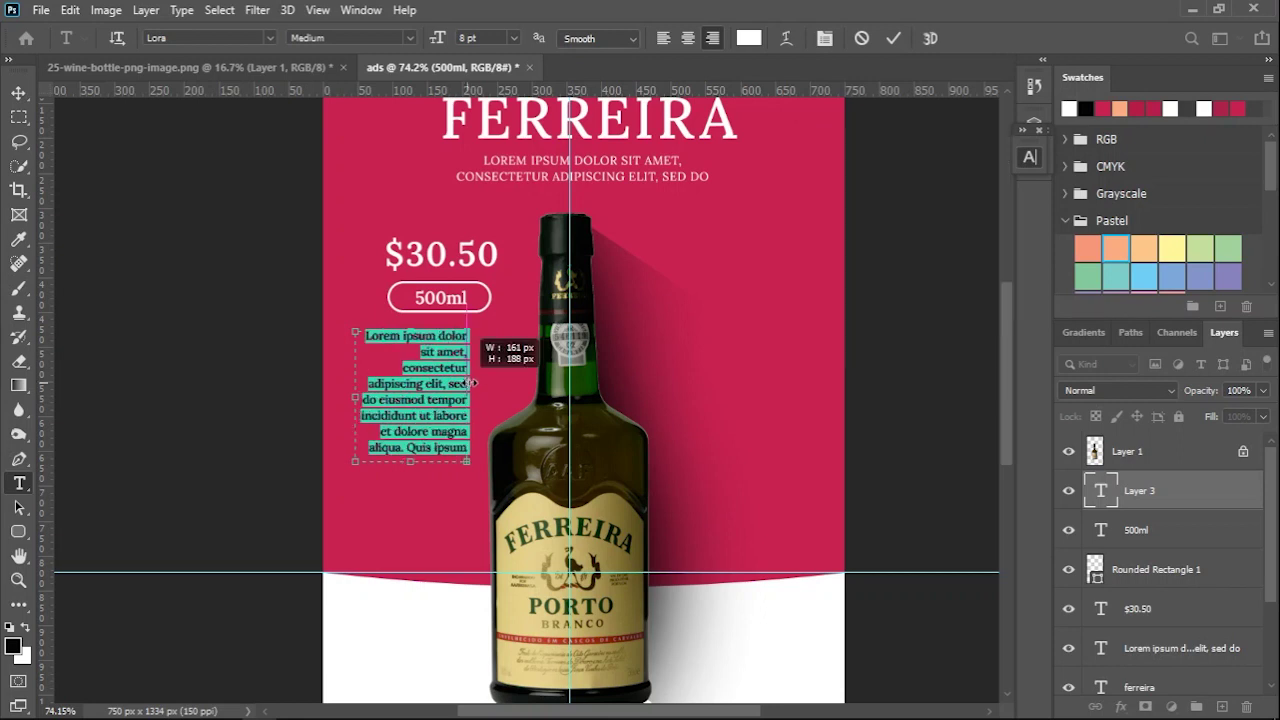
{"action": "left_click", "coordinate": [1030, 157]}
{"action": "type", "text": "7"}
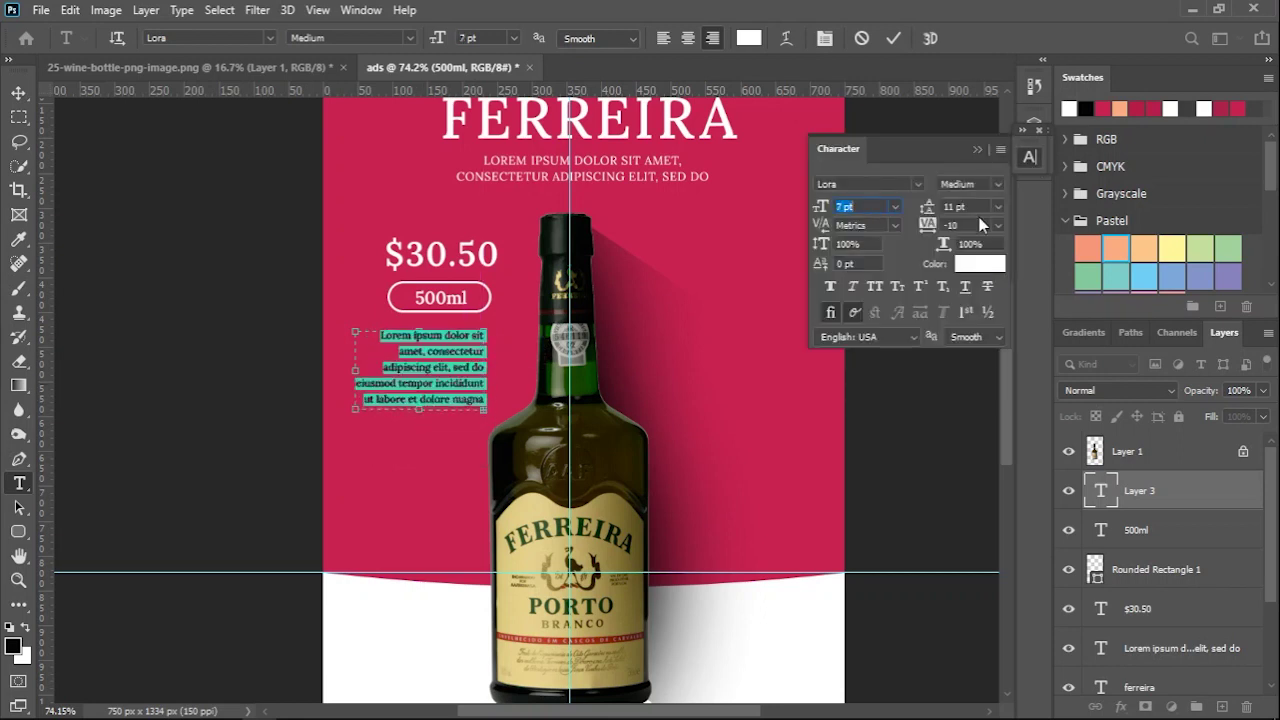
{"action": "double_click", "coordinate": [960, 206]}
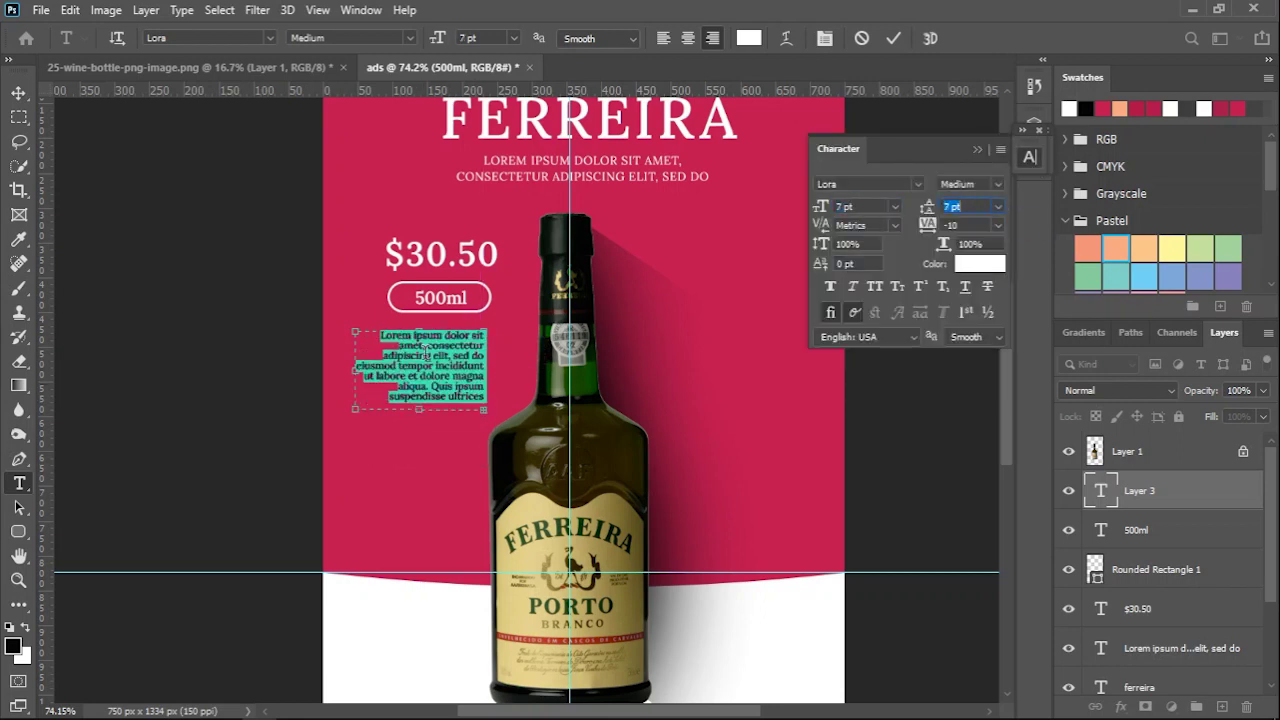
Resize the paragraph box to fit the text and move it up under the 500ml pill.
{"action": "left_click_drag", "start_coordinate": [355, 370], "coordinate": [376, 370]}
{"action": "left_click_drag", "start_coordinate": [430, 408], "coordinate": [430, 425]}
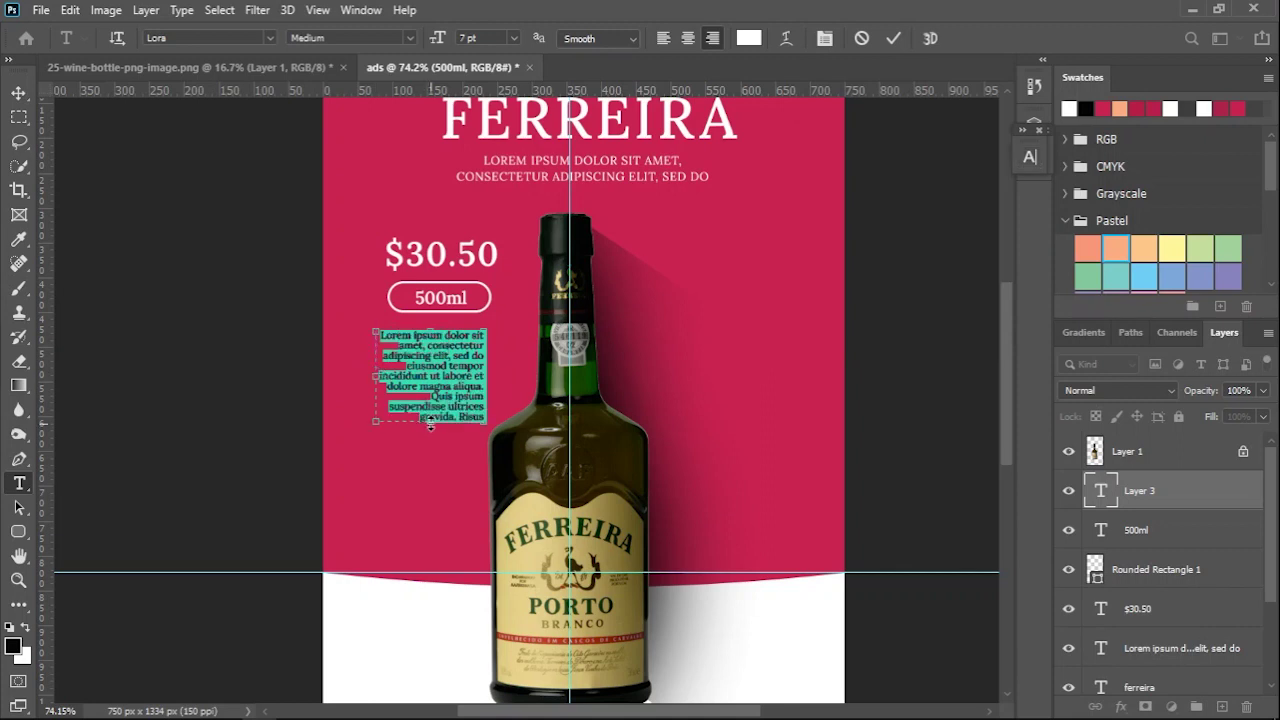
{"action": "left_click", "coordinate": [890, 38]}
{"action": "key", "text": "v"}
{"action": "left_click_drag", "start_coordinate": [468, 357], "coordinate": [470, 347]}
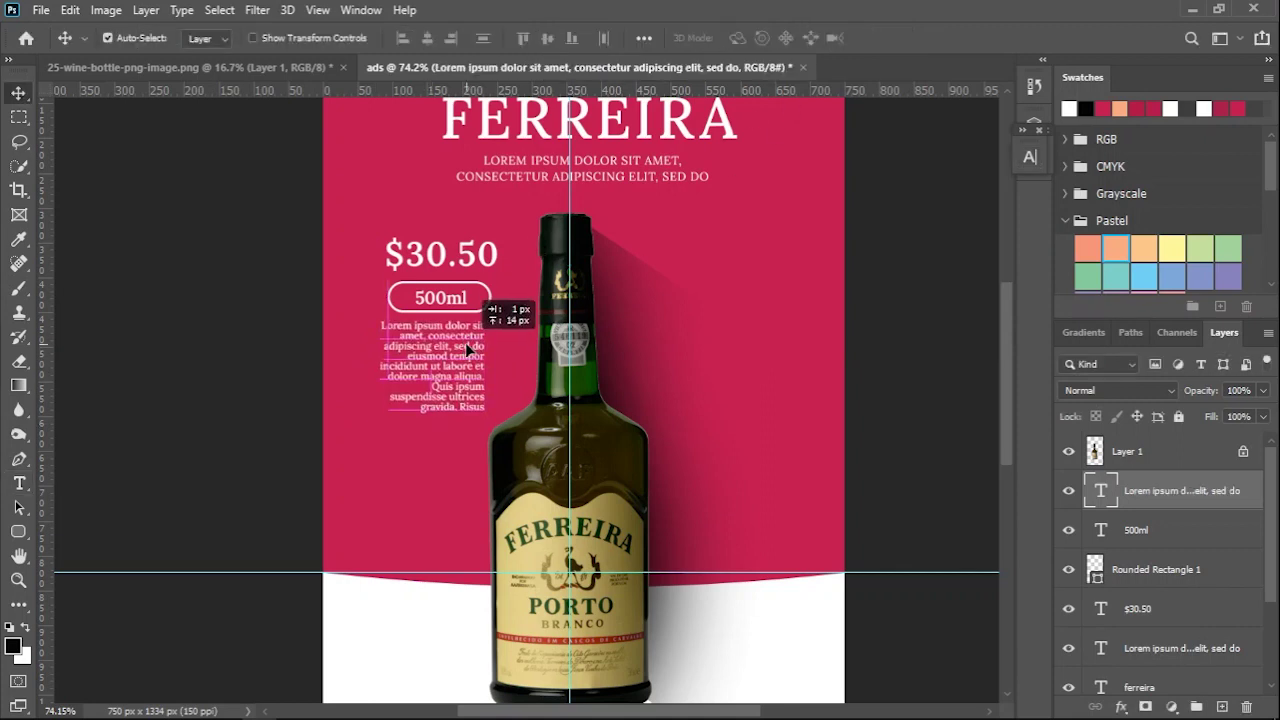
{"action": "scroll", "coordinate": [527, 299], "scroll_direction": "down", "scroll_amount": 3}
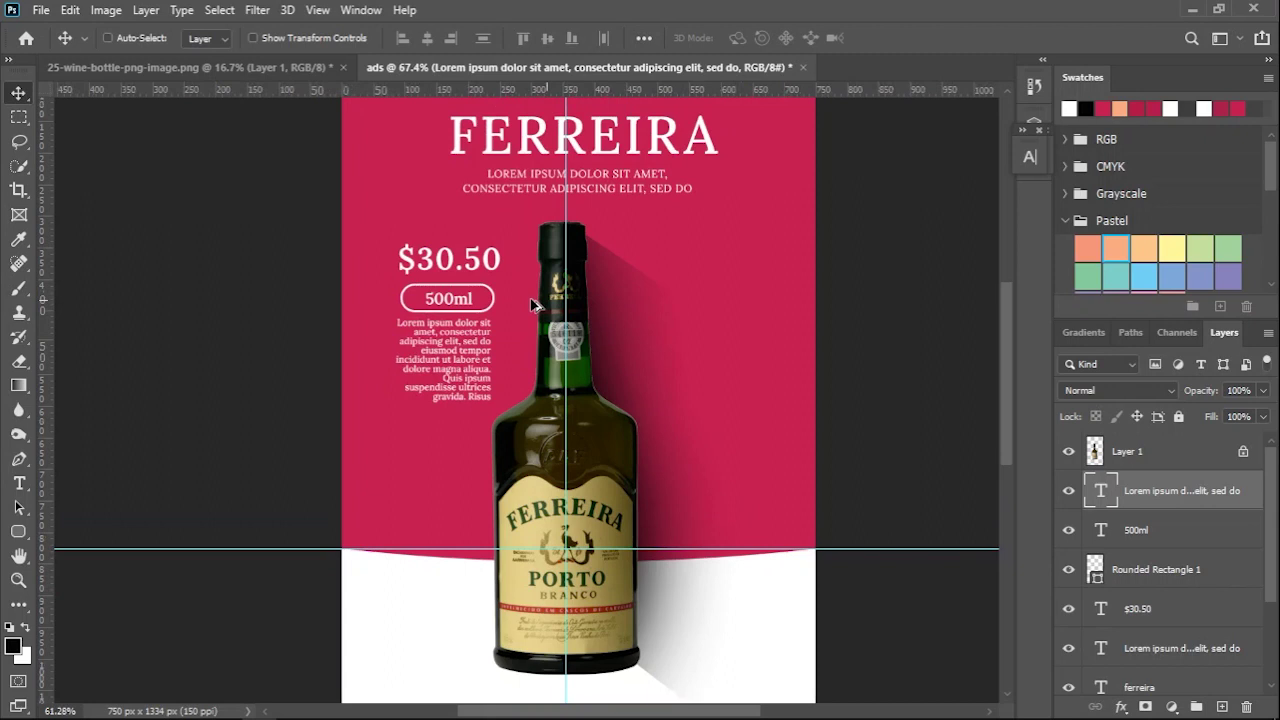
Duplicate the price block to the right of the bottle and change the price to $40.50.
{"action": "mouse_move", "coordinate": [352, 258]}
{"action": "left_mouse_down"}
{"action": "mouse_move", "coordinate": [469, 364]}
{"action": "mouse_move", "coordinate": [667, 367]}
{"action": "mouse_move", "coordinate": [673, 392]}
{"action": "left_mouse_up"}
{"action": "scroll", "coordinate": [660, 300], "scroll_direction": "up", "scroll_amount": 3}
{"action": "key", "text": "t"}
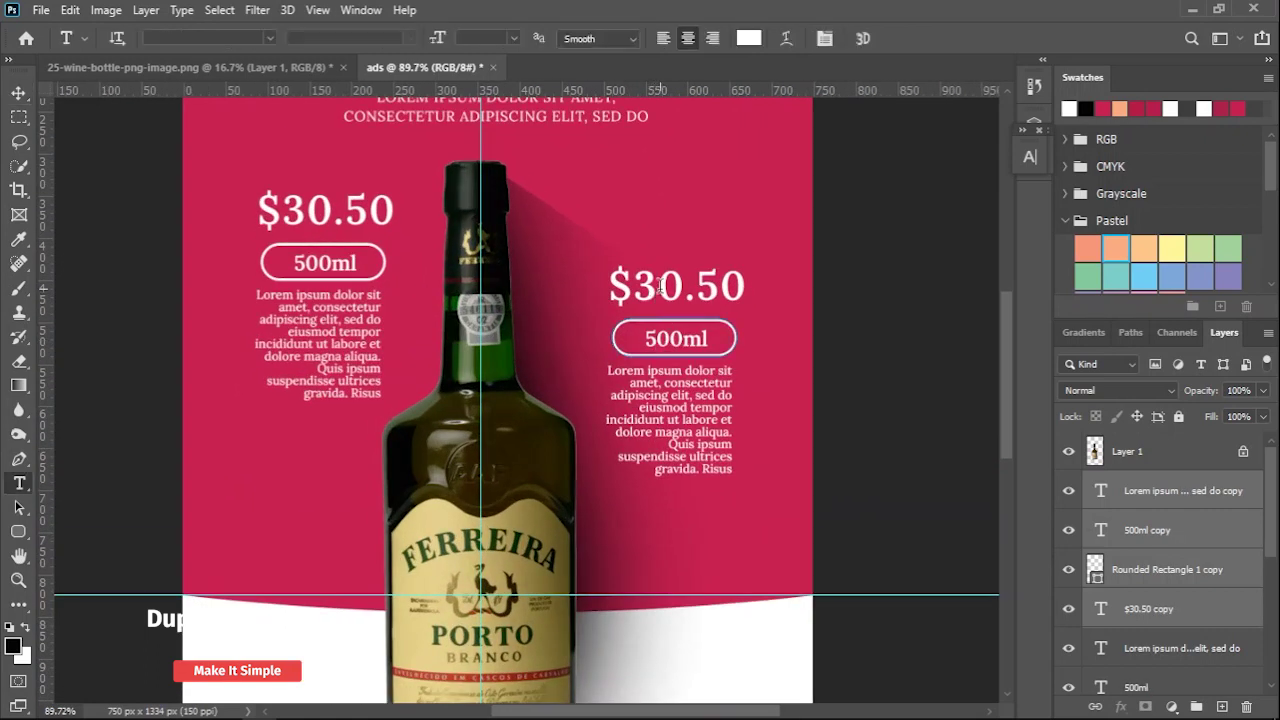
{"action": "left_click", "coordinate": [660, 287]}
{"action": "key", "text": "BackSpace"}
{"action": "type", "text": "4"}
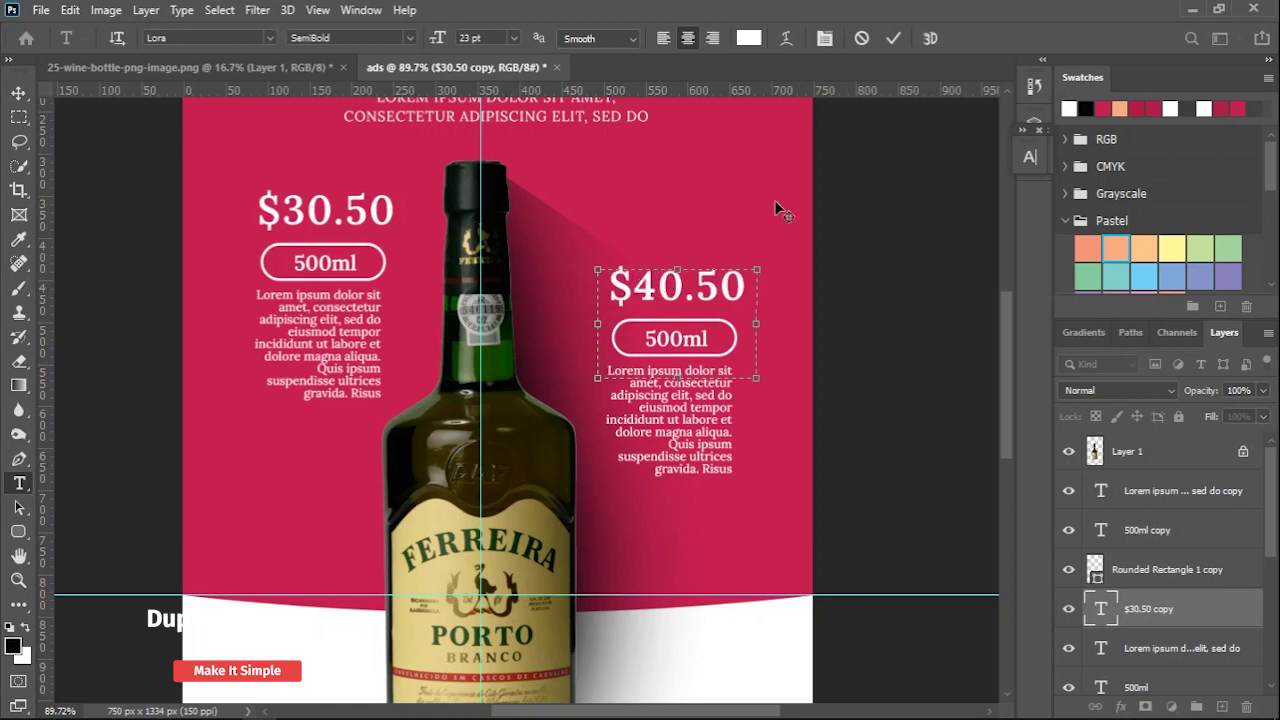
{"action": "left_click", "coordinate": [894, 37]}
Change the copied label to 700ml and left-align the copied paragraph.
{"action": "left_click", "coordinate": [660, 338]}
{"action": "key", "text": "BackSpace"}
{"action": "type", "text": "7"}
{"action": "left_click", "coordinate": [894, 38]}
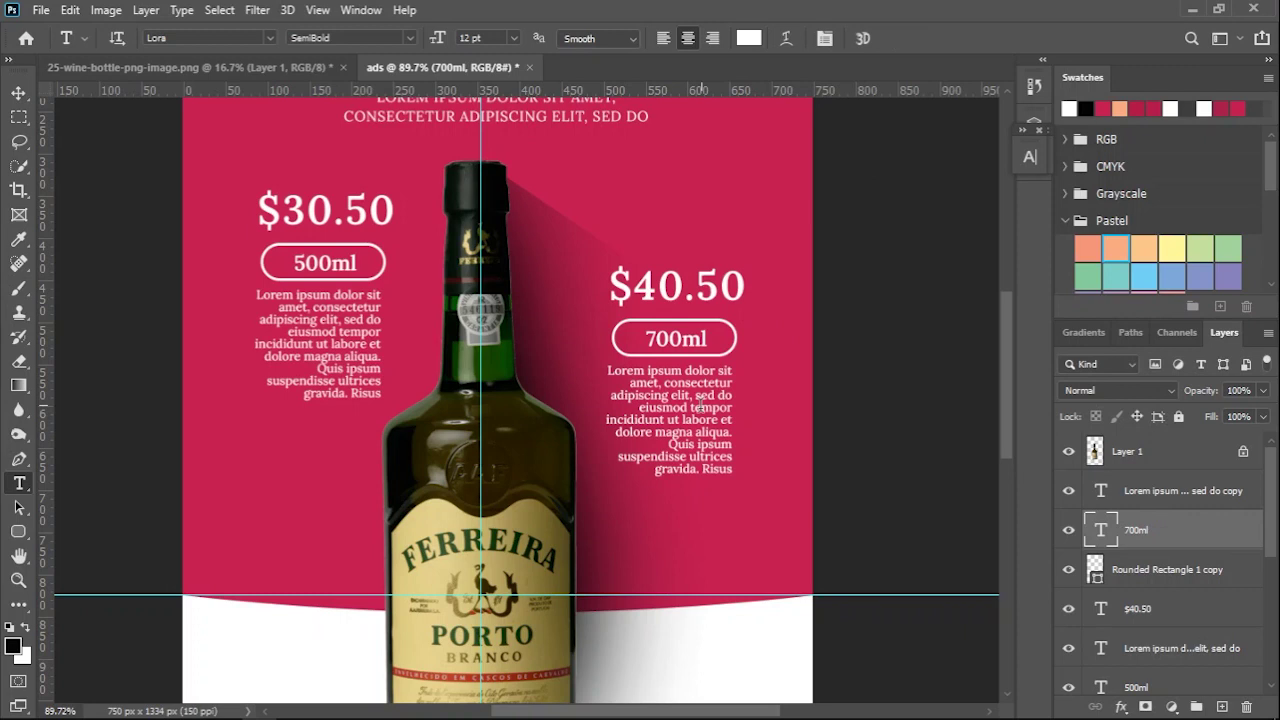
{"action": "left_click", "coordinate": [668, 420]}
{"action": "key", "text": "ctrl+a"}
{"action": "left_click", "coordinate": [663, 38]}
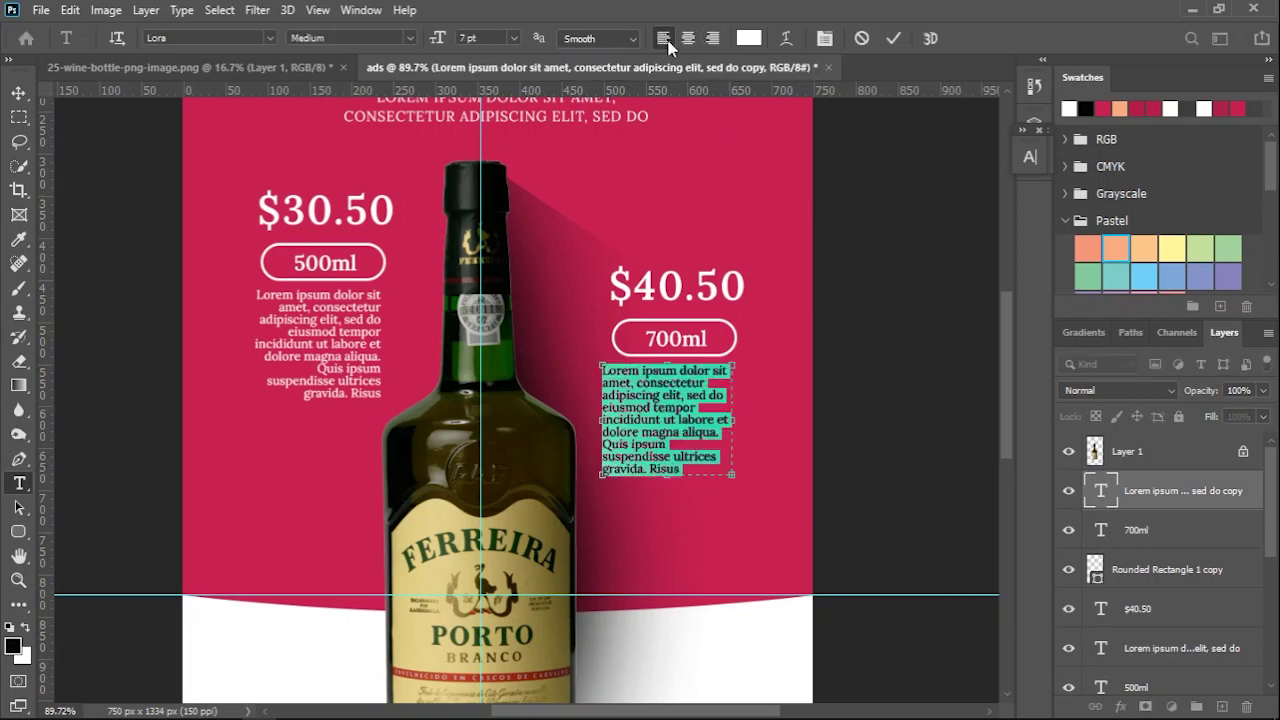
{"action": "left_click", "coordinate": [894, 38]}
Position the copied paragraph directly under the 700ml pill.
{"action": "key", "text": "v"}
{"action": "left_click_drag", "start_coordinate": [640, 398], "coordinate": [659, 401]}
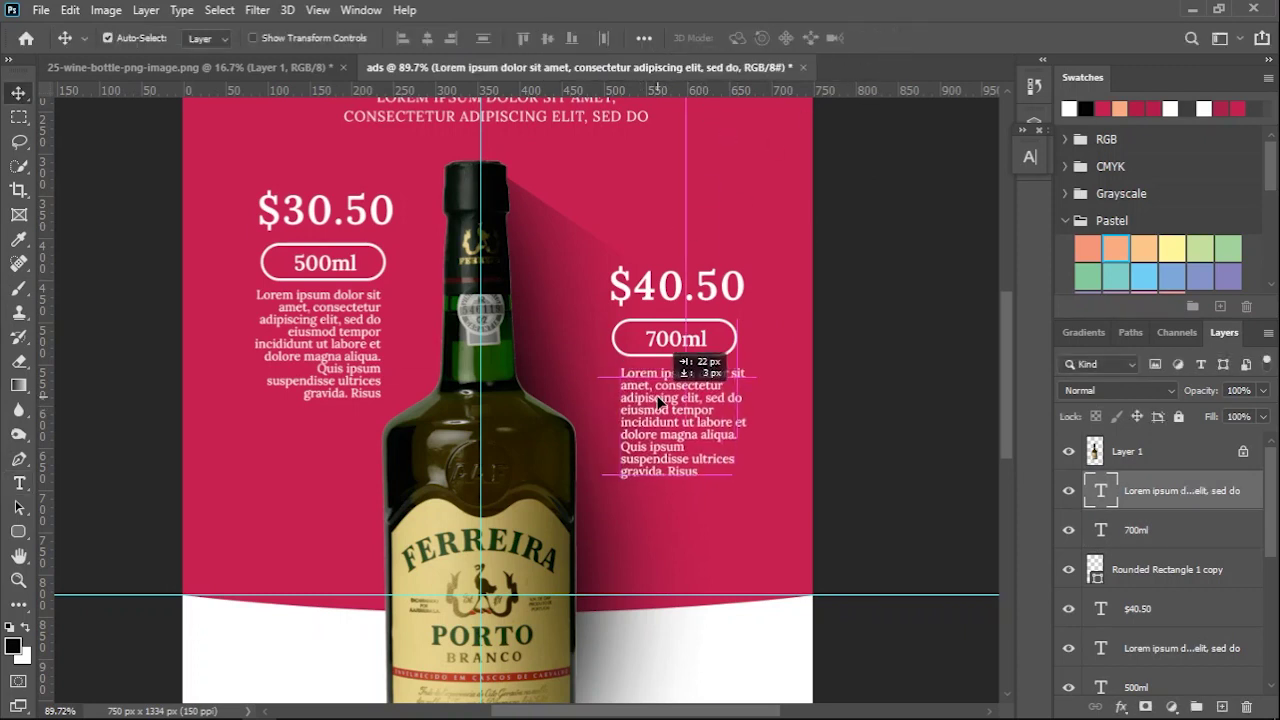
{"action": "key", "text": "Up"}
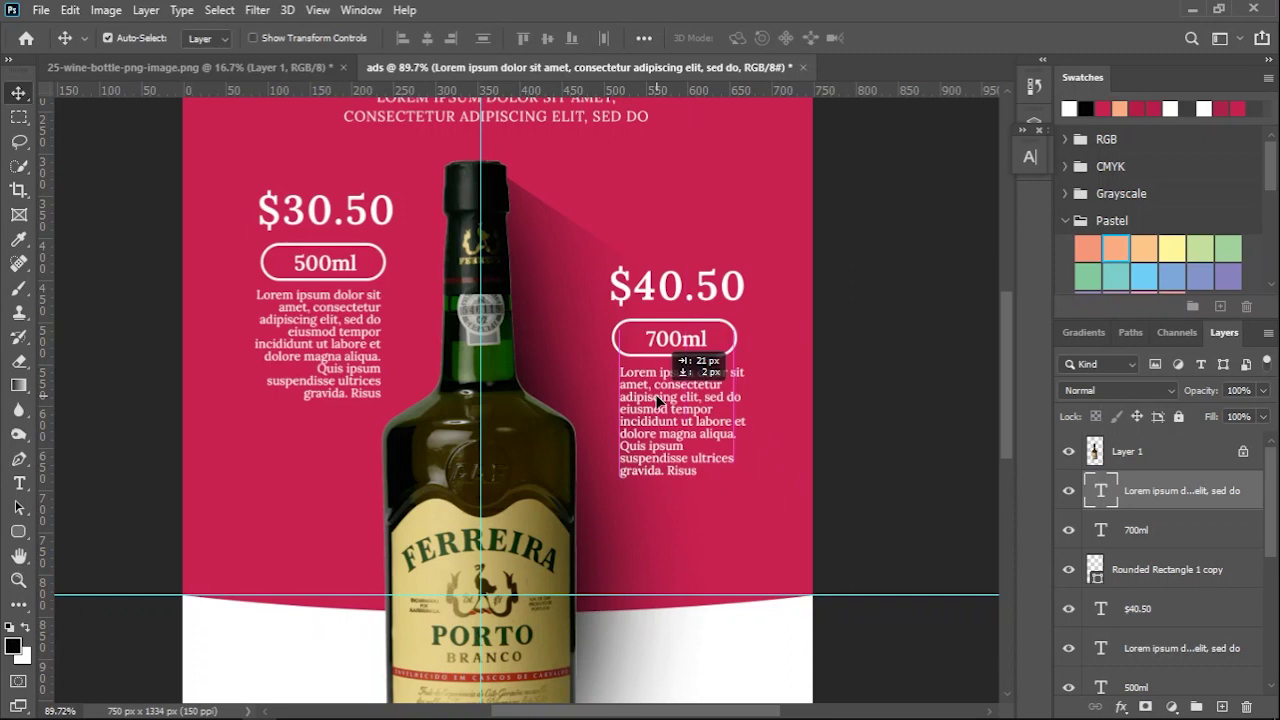
{"action": "scroll", "coordinate": [355, 474], "scroll_direction": "down", "scroll_amount": 3}
{"action": "scroll", "coordinate": [358, 455], "scroll_direction": "down", "scroll_amount": 1}
{"action": "scroll", "coordinate": [360, 440], "scroll_direction": "up", "scroll_amount": 1}
{"action": "scroll", "coordinate": [358, 436], "scroll_direction": "up", "scroll_amount": 1}
{"action": "scroll", "coordinate": [360, 440], "scroll_direction": "up", "scroll_amount": 1}
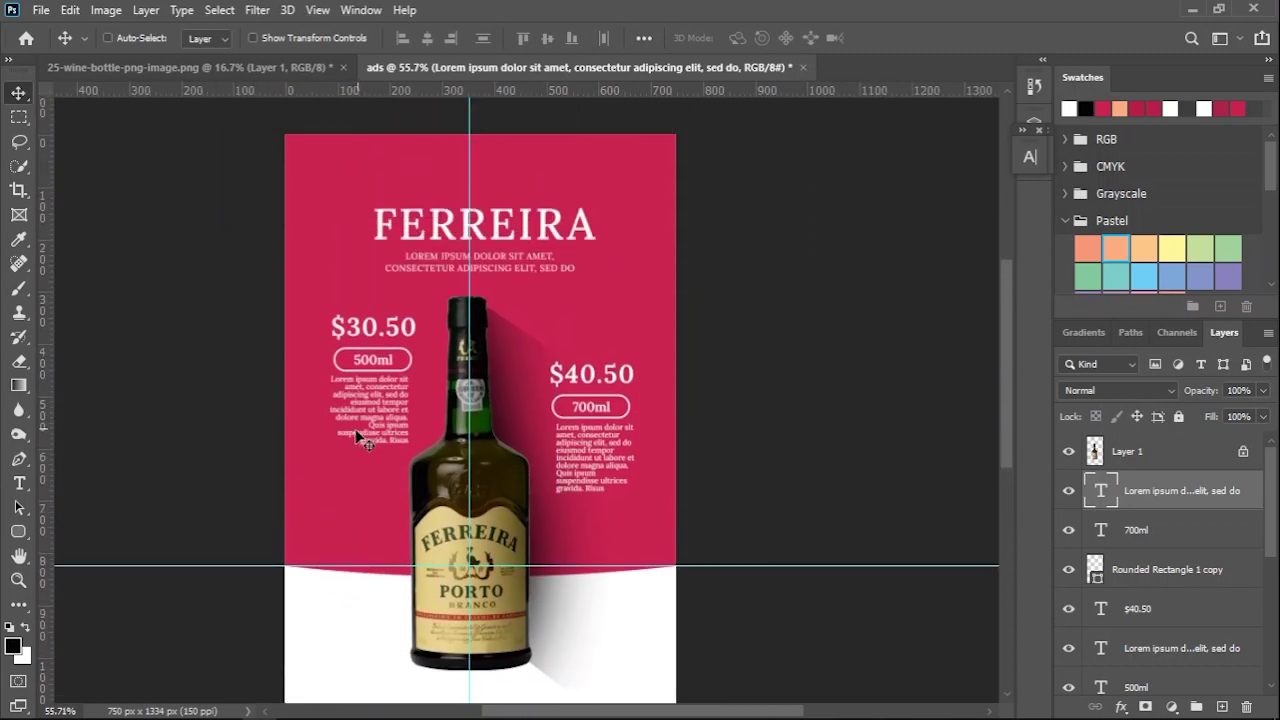
{"action": "scroll", "coordinate": [357, 437], "scroll_direction": "down", "scroll_amount": 4}
{"action": "scroll", "coordinate": [351, 423], "scroll_direction": "down", "scroll_amount": 1}
{"action": "scroll", "coordinate": [316, 398], "scroll_direction": "up", "scroll_amount": 1}
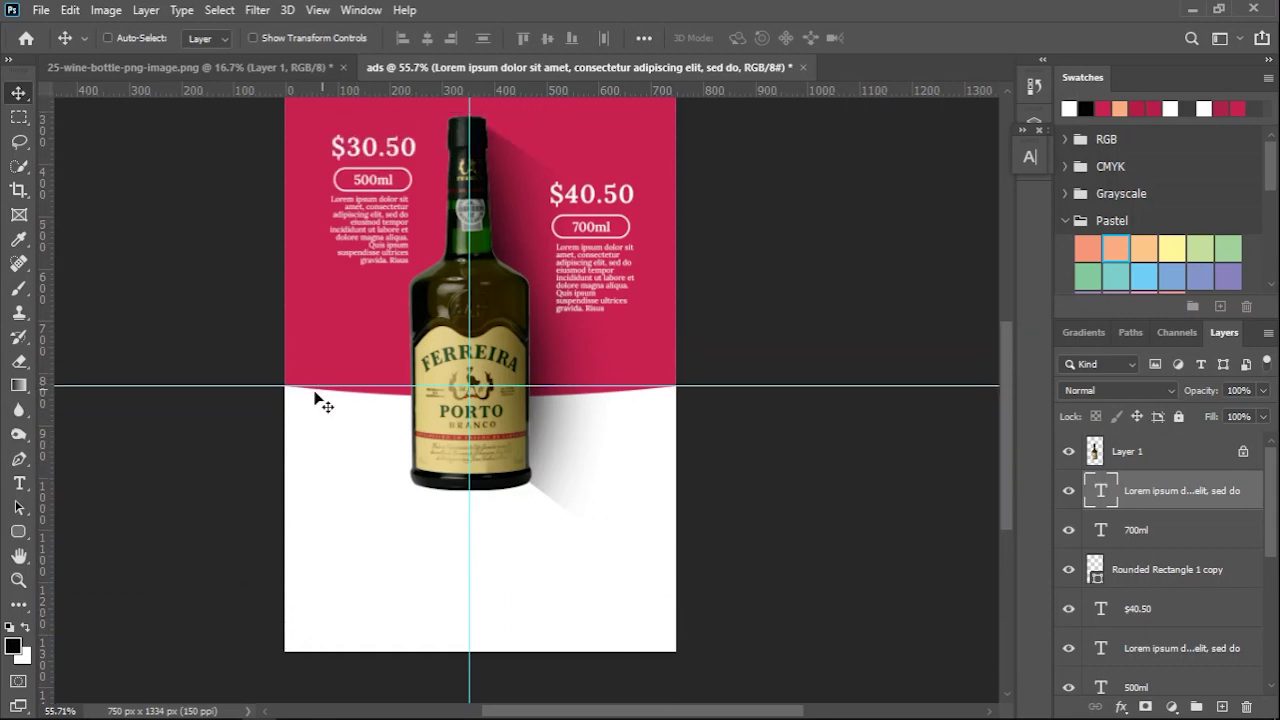
{"action": "left_click", "coordinate": [18, 531]}
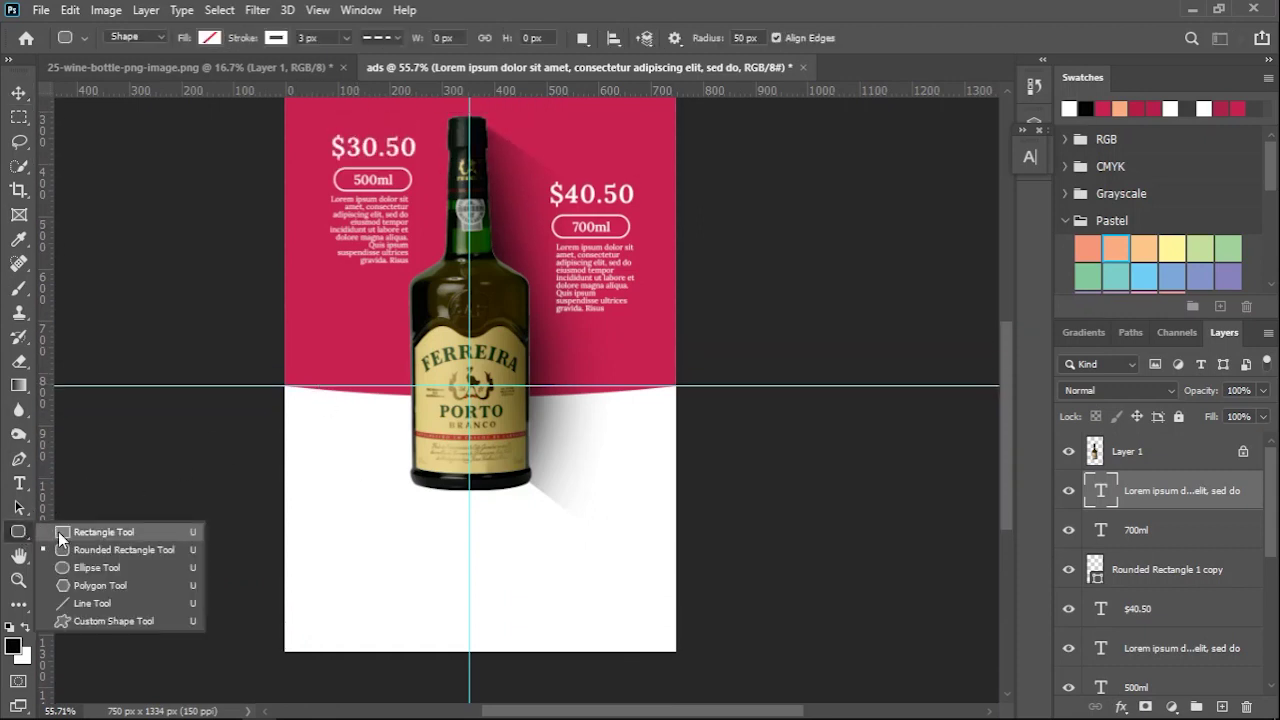
Draw a 312×62 px crimson rounded rectangle with no stroke and centre it on the vertical guide.
{"action": "left_click", "coordinate": [64, 549]}
{"action": "left_click_drag", "start_coordinate": [394, 578], "coordinate": [557, 609]}
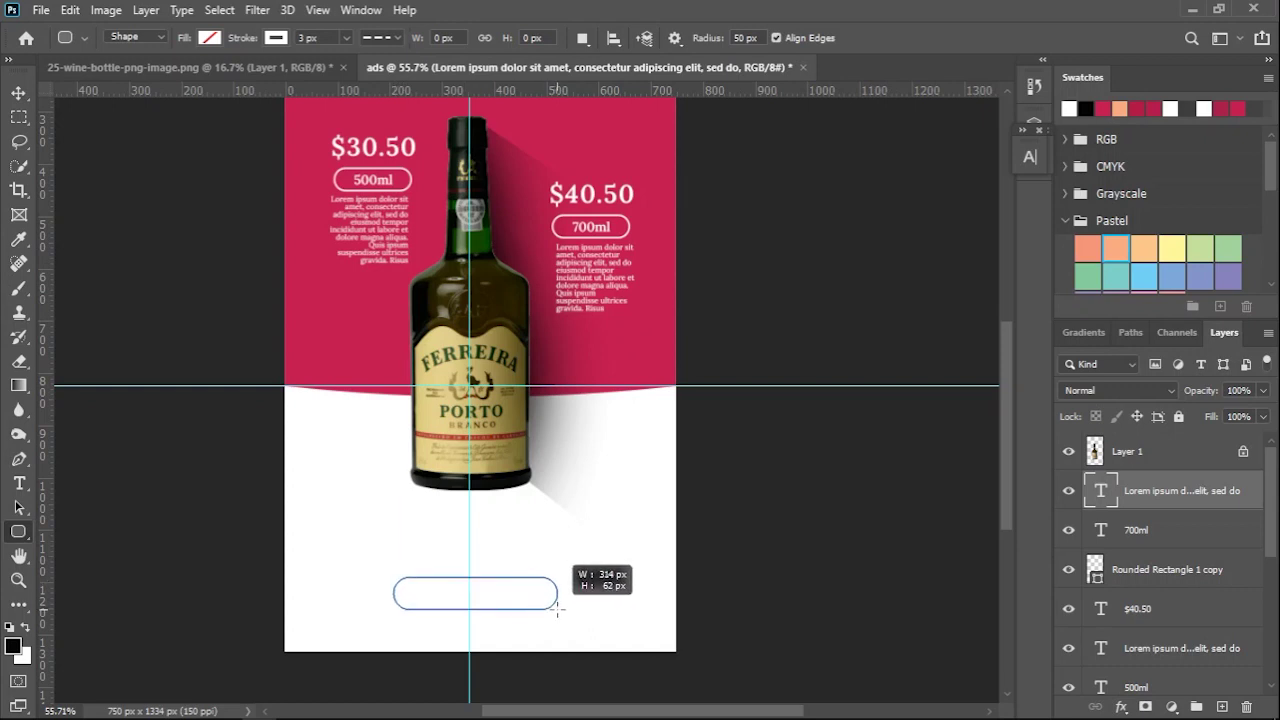
{"action": "left_click_drag", "start_coordinate": [557, 609], "coordinate": [556, 609]}
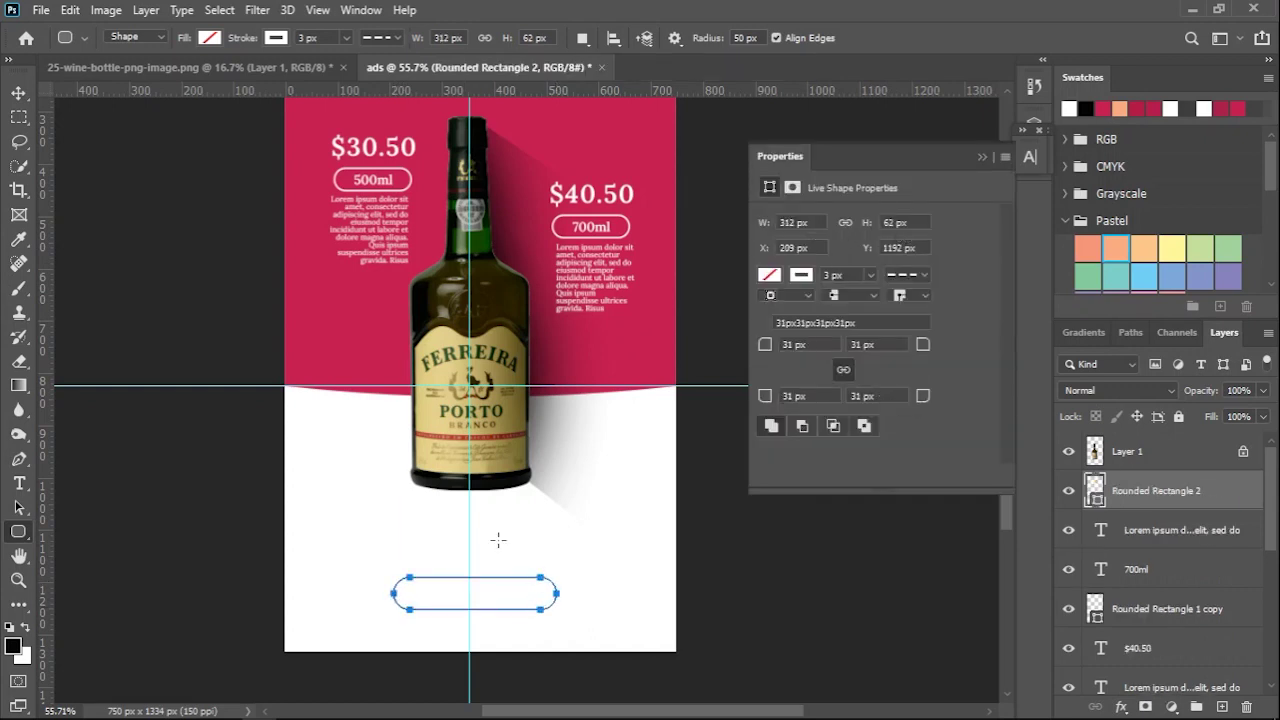
{"action": "left_click", "coordinate": [210, 38]}
{"action": "left_click", "coordinate": [142, 137]}
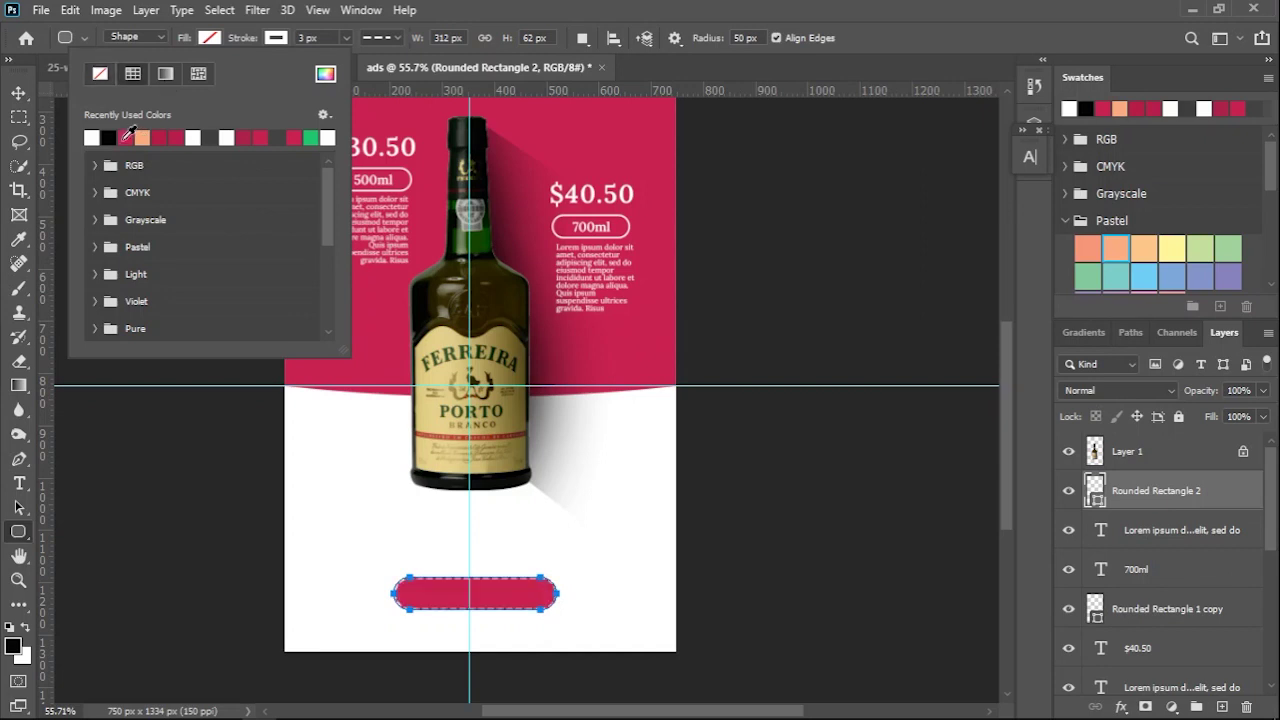
{"action": "left_click", "coordinate": [285, 38]}
{"action": "left_click", "coordinate": [166, 73]}
{"action": "key", "text": "v"}
{"action": "left_click_drag", "start_coordinate": [517, 591], "coordinate": [511, 589]}
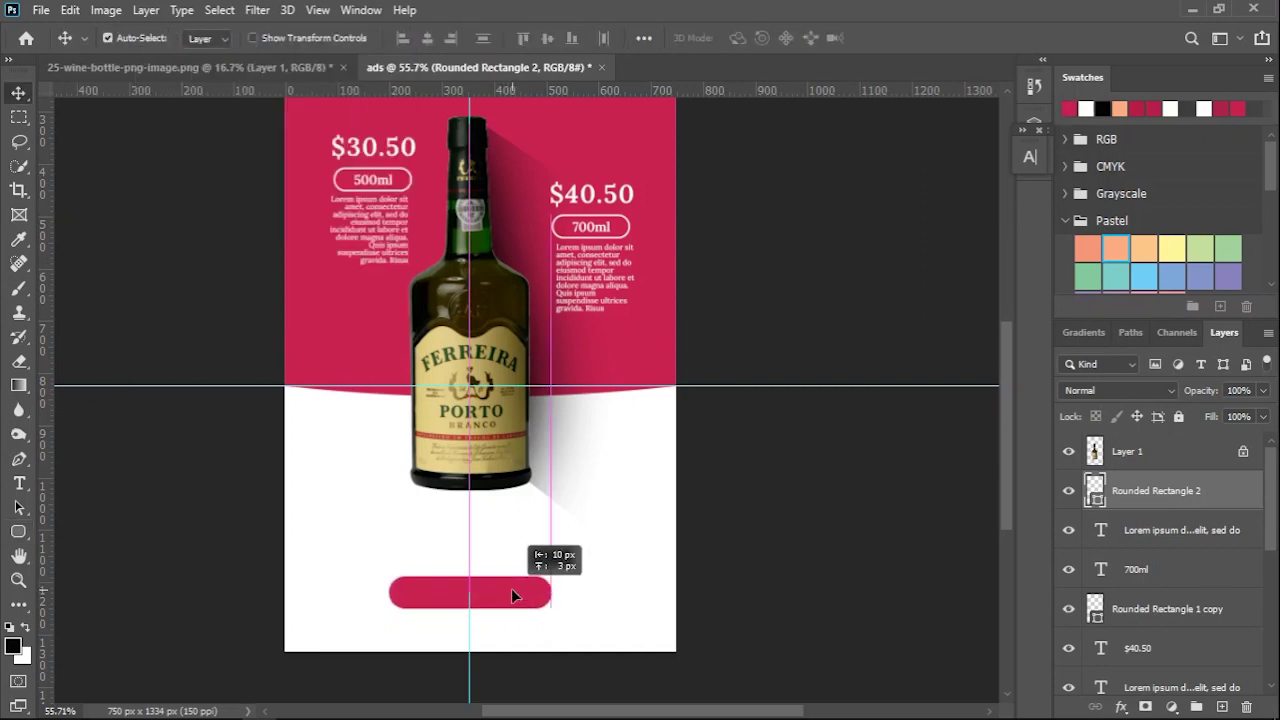
Add the Lora Medium 'Available now.' text above the button and set its size.
{"action": "key", "text": "t"}
{"action": "left_click_drag", "start_coordinate": [384, 525], "coordinate": [609, 564]}
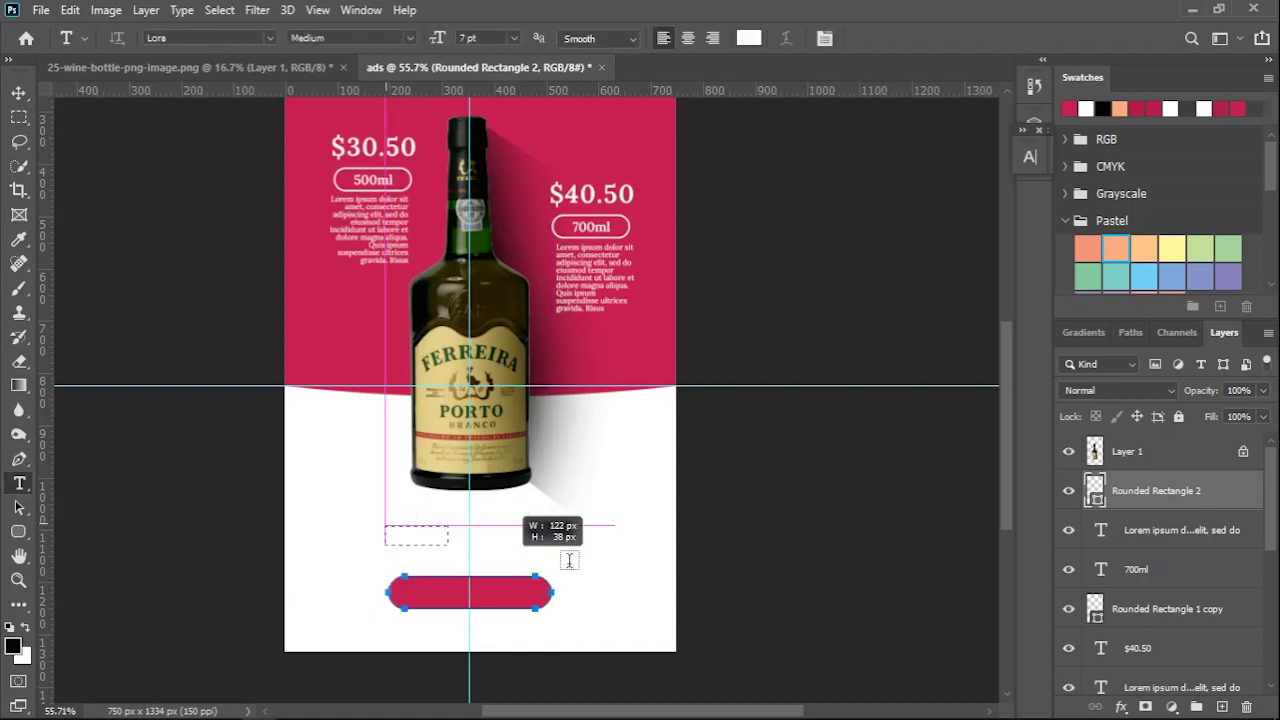
{"action": "key", "text": "BackSpace"}
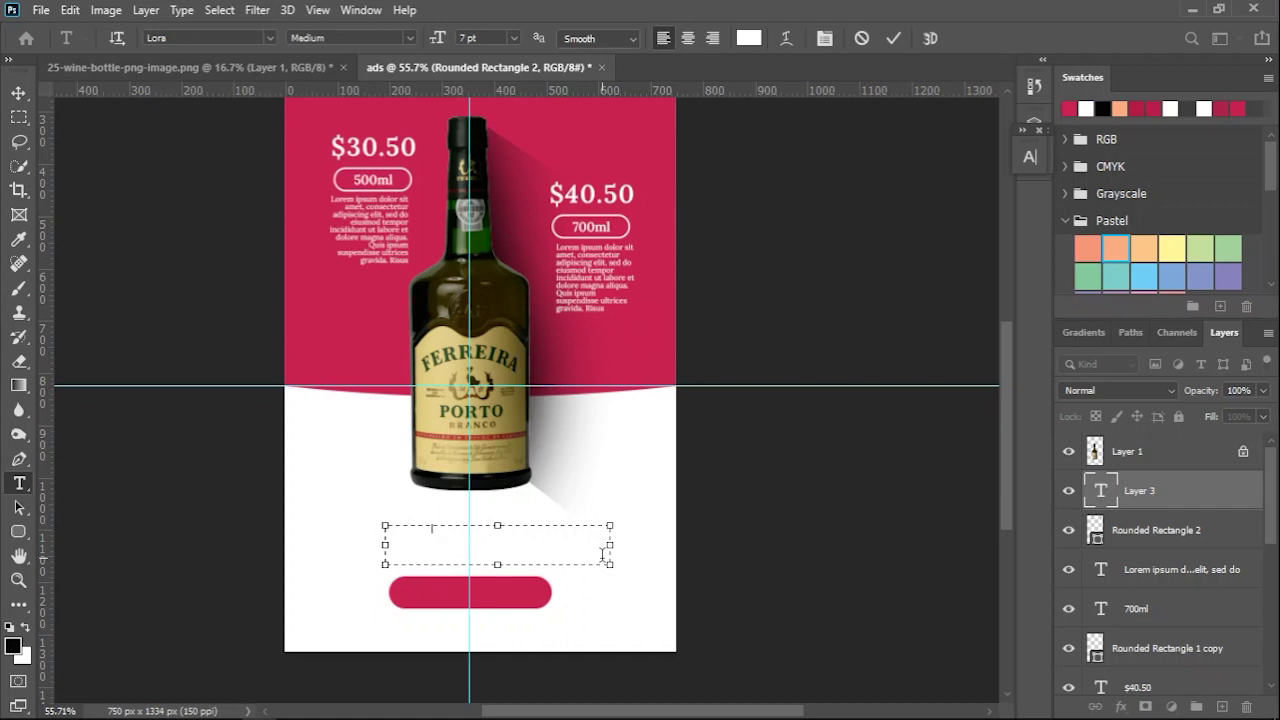
{"action": "key", "text": "ctrl+a"}
{"action": "left_click", "coordinate": [1029, 158]}
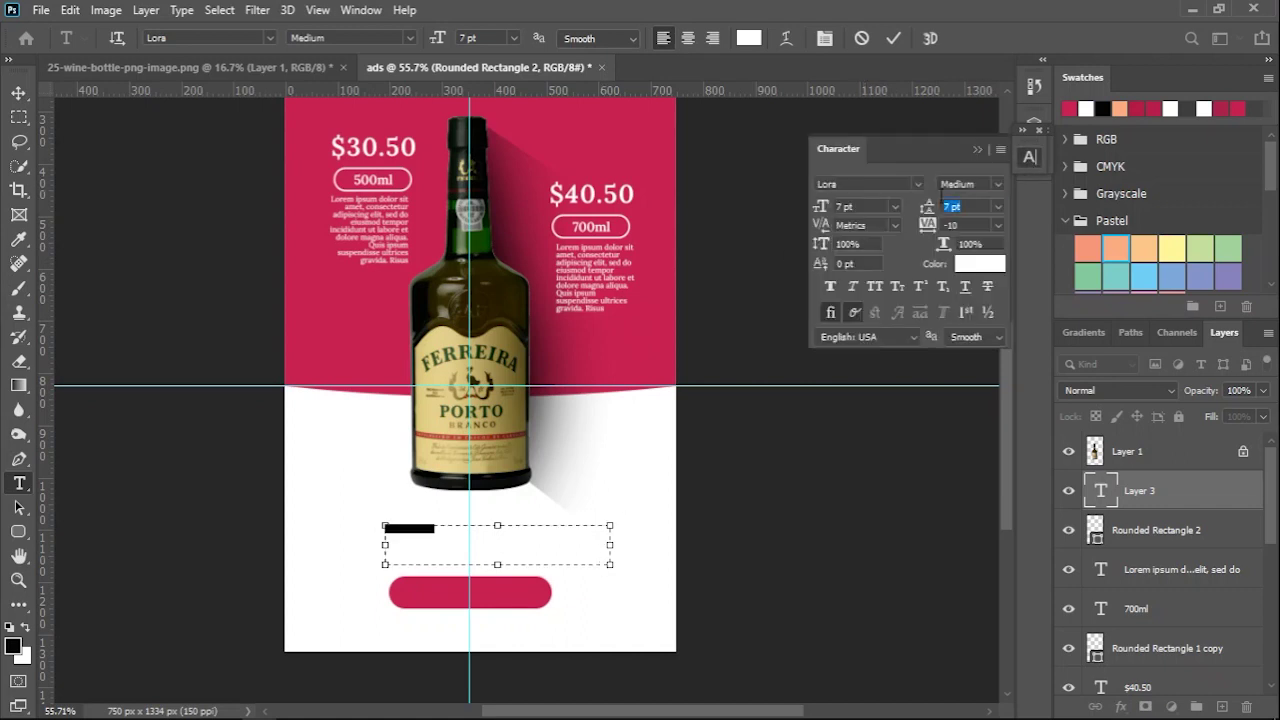
{"action": "left_click", "coordinate": [869, 204]}
{"action": "scroll", "coordinate": [869, 205], "scroll_direction": "up", "scroll_amount": 2}
{"action": "scroll", "coordinate": [870, 205], "scroll_direction": "up", "scroll_amount": 4}
{"action": "scroll", "coordinate": [870, 205], "scroll_direction": "up", "scroll_amount": 4}
{"action": "scroll", "coordinate": [871, 206], "scroll_direction": "up", "scroll_amount": 2}
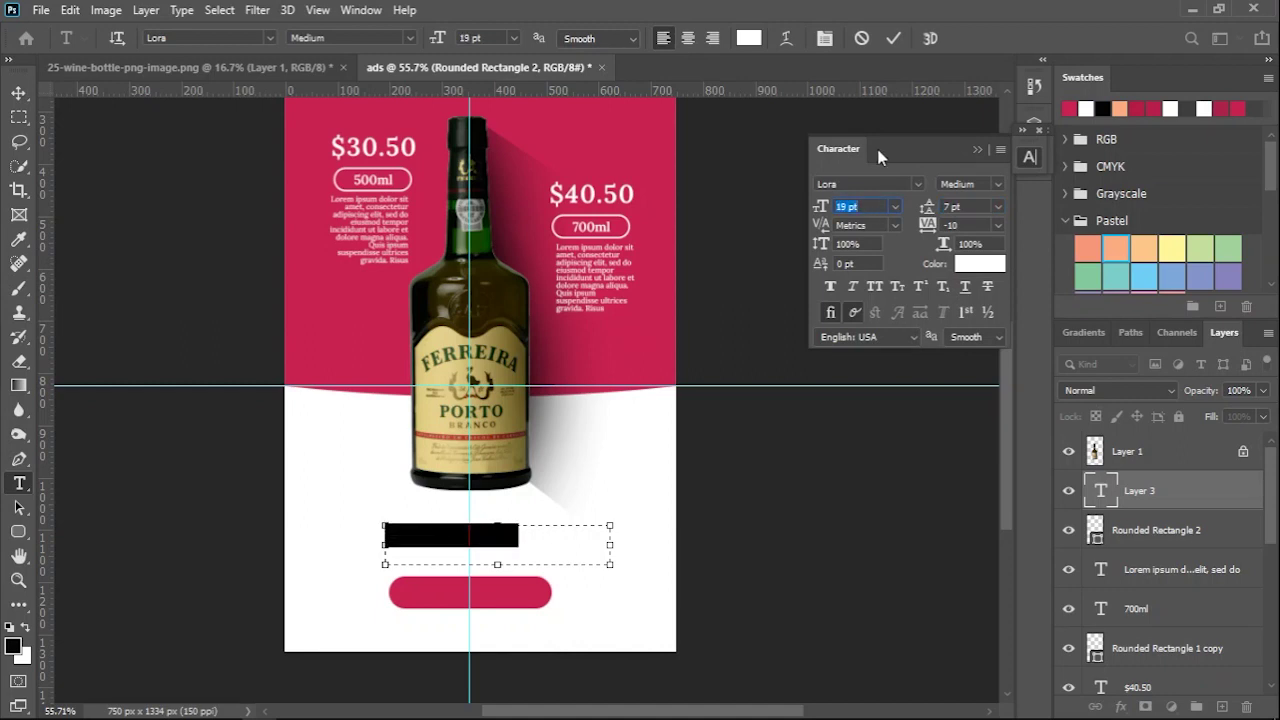
{"action": "left_click", "coordinate": [893, 38]}
Resize 'Available now.' to 14 pt and centre it on the crimson button.
{"action": "key", "text": "v"}
{"action": "left_click_drag", "start_coordinate": [443, 534], "coordinate": [468, 594]}
{"action": "double_click", "coordinate": [495, 593]}
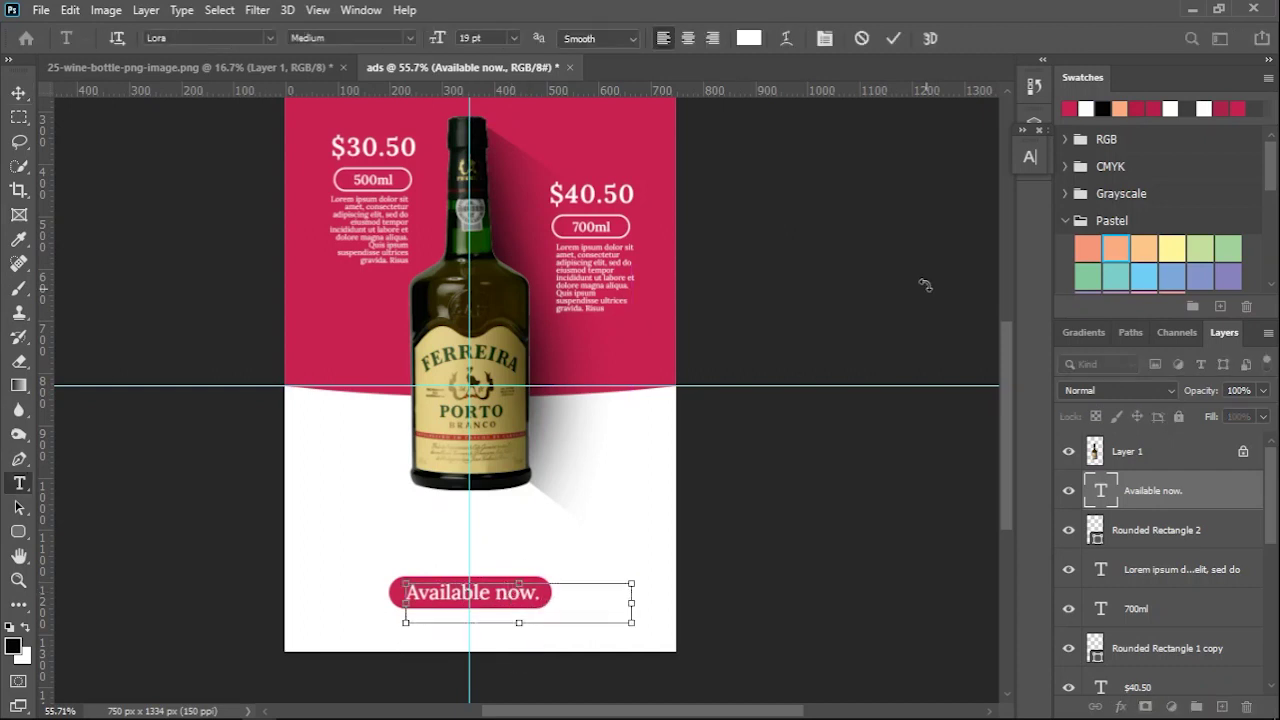
{"action": "key", "text": "ctrl+a"}
{"action": "left_click", "coordinate": [1030, 160]}
{"action": "scroll", "coordinate": [877, 207], "scroll_direction": "down", "scroll_amount": 2}
{"action": "scroll", "coordinate": [877, 207], "scroll_direction": "down", "scroll_amount": 1}
{"action": "scroll", "coordinate": [877, 207], "scroll_direction": "down", "scroll_amount": 2}
{"action": "left_click", "coordinate": [895, 39]}
{"action": "key", "text": "v"}
{"action": "left_click_drag", "start_coordinate": [475, 590], "coordinate": [500, 594]}
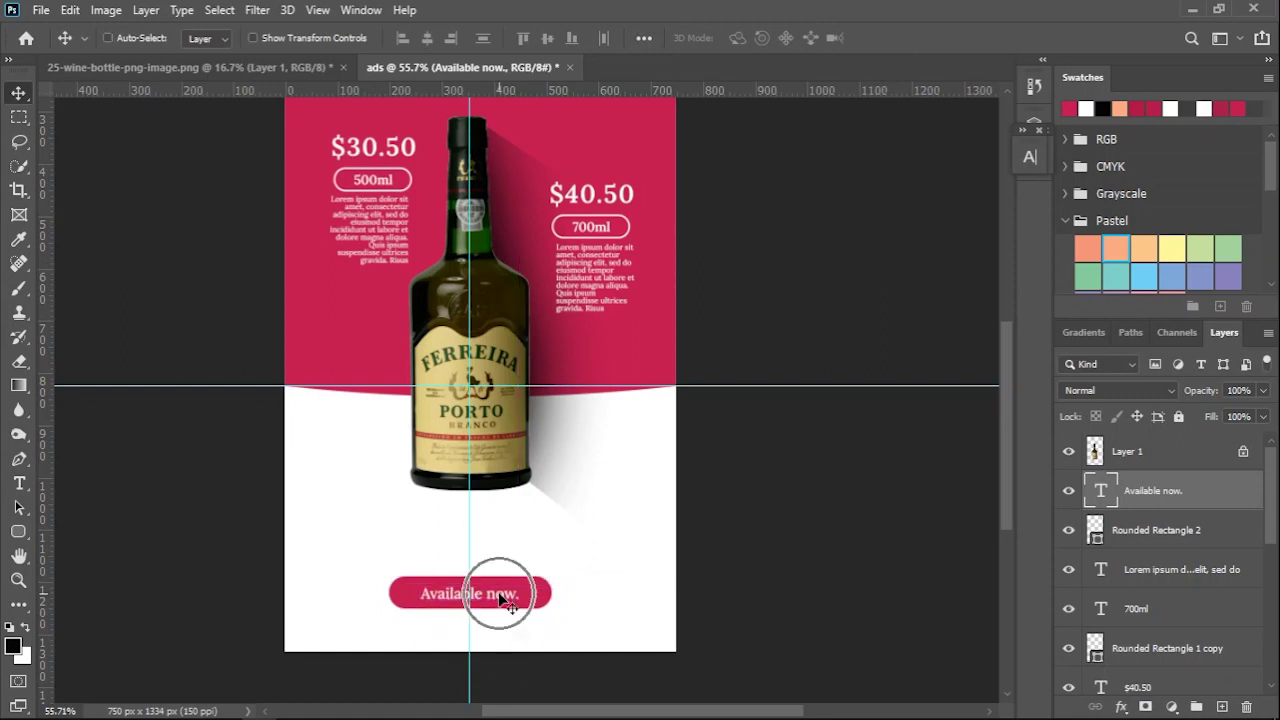
Select a square straddling the divide left of the bottle and fill it with a #b81c48 Solid Color layer.
{"action": "left_click", "coordinate": [27, 120]}
{"action": "left_click_drag", "start_coordinate": [322, 343], "coordinate": [401, 440]}
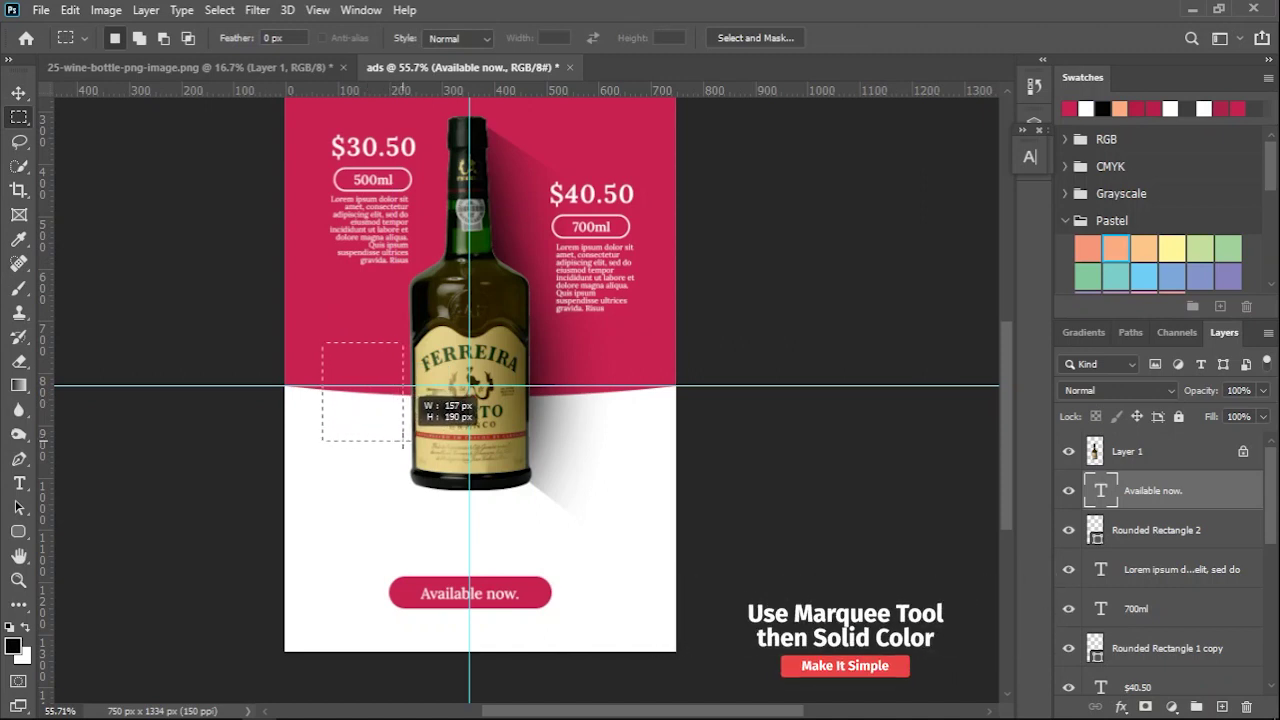
{"action": "left_click_drag", "start_coordinate": [384, 419], "coordinate": [381, 423]}
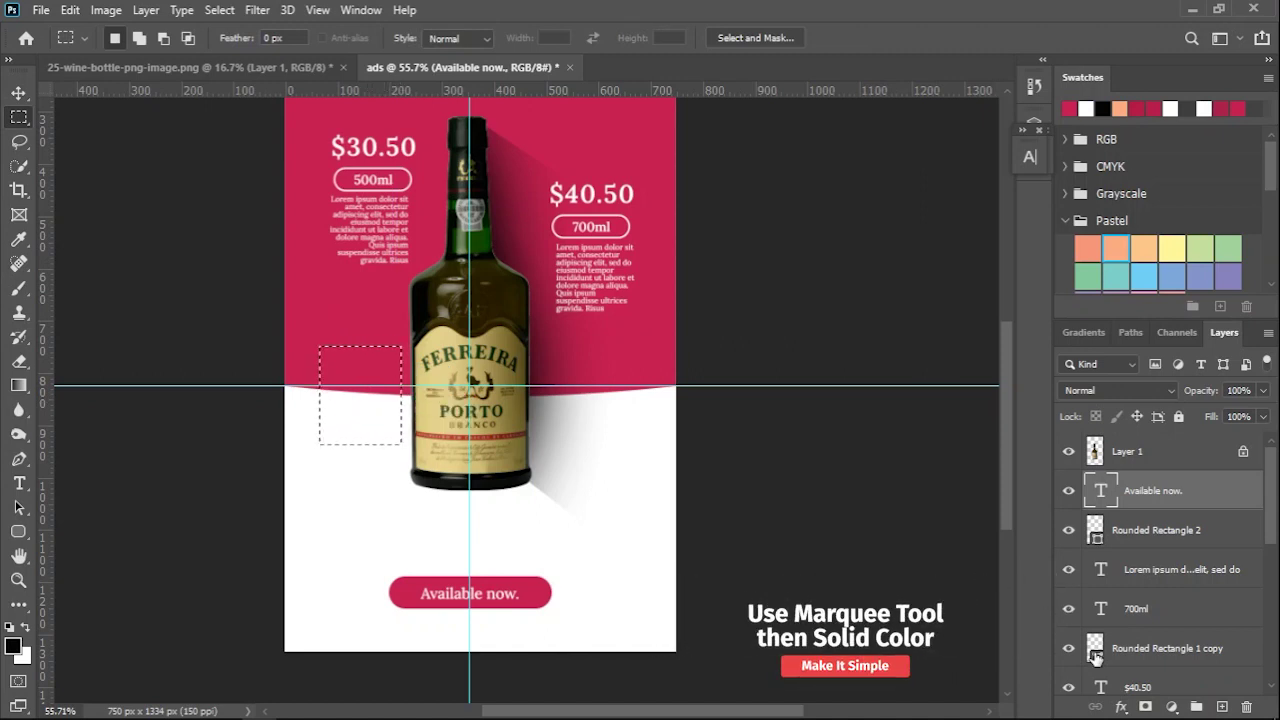
{"action": "left_click", "coordinate": [1172, 706]}
{"action": "left_click", "coordinate": [1168, 376]}
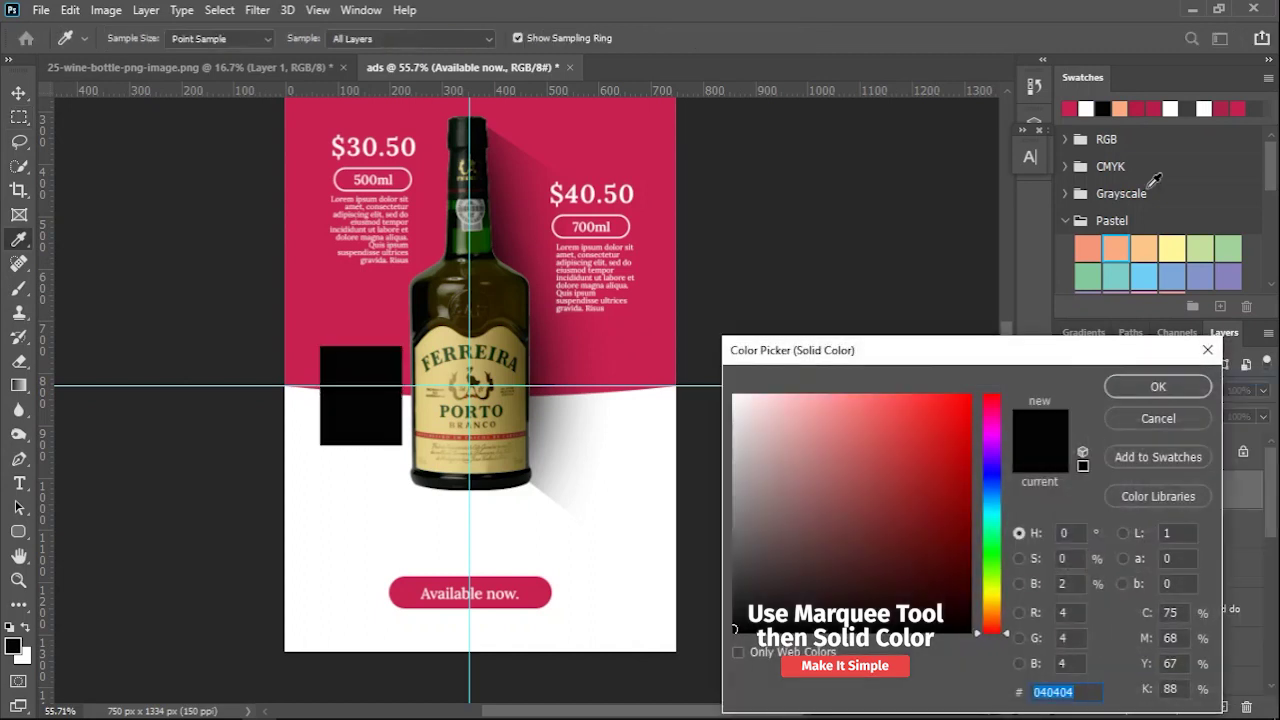
{"action": "left_click", "coordinate": [669, 317]}
{"action": "left_click", "coordinate": [934, 462]}
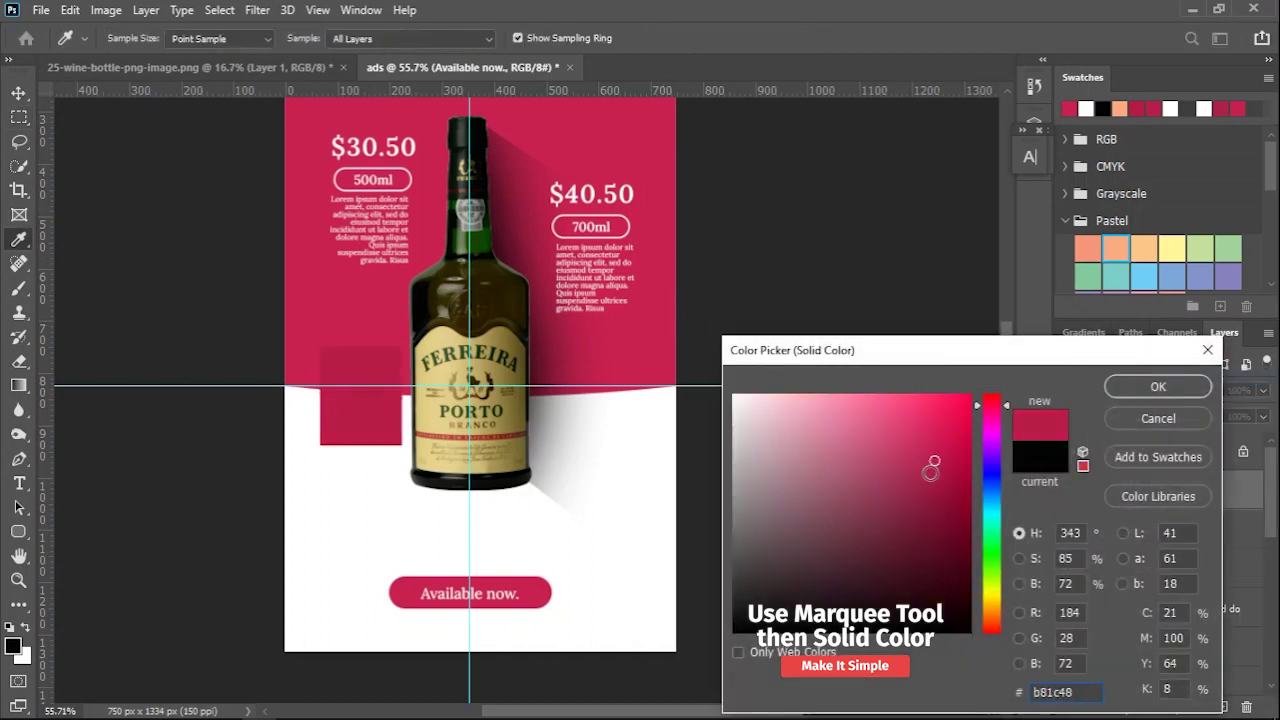
{"action": "left_click", "coordinate": [1162, 386]}
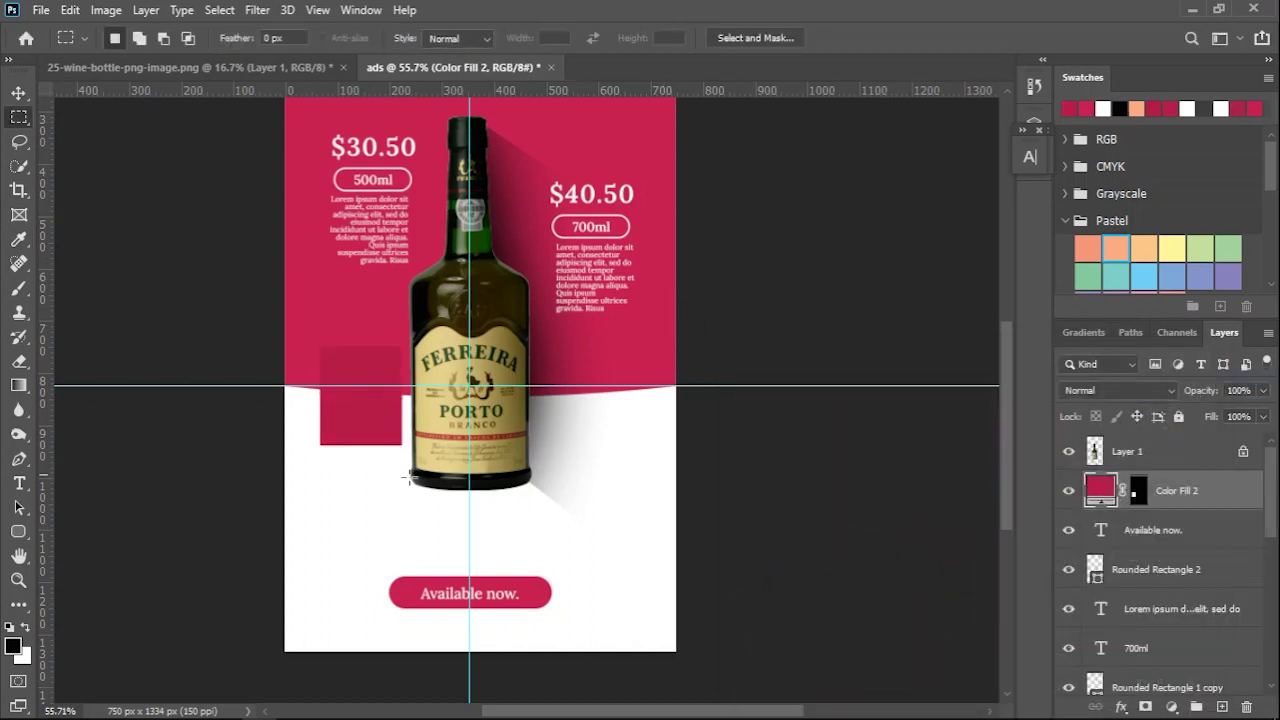
{"action": "scroll", "coordinate": [376, 425], "scroll_direction": "down", "scroll_amount": 1}
{"action": "scroll", "coordinate": [420, 534], "scroll_direction": "up", "scroll_amount": 1}
{"action": "scroll", "coordinate": [420, 530], "scroll_direction": "up", "scroll_amount": 1}
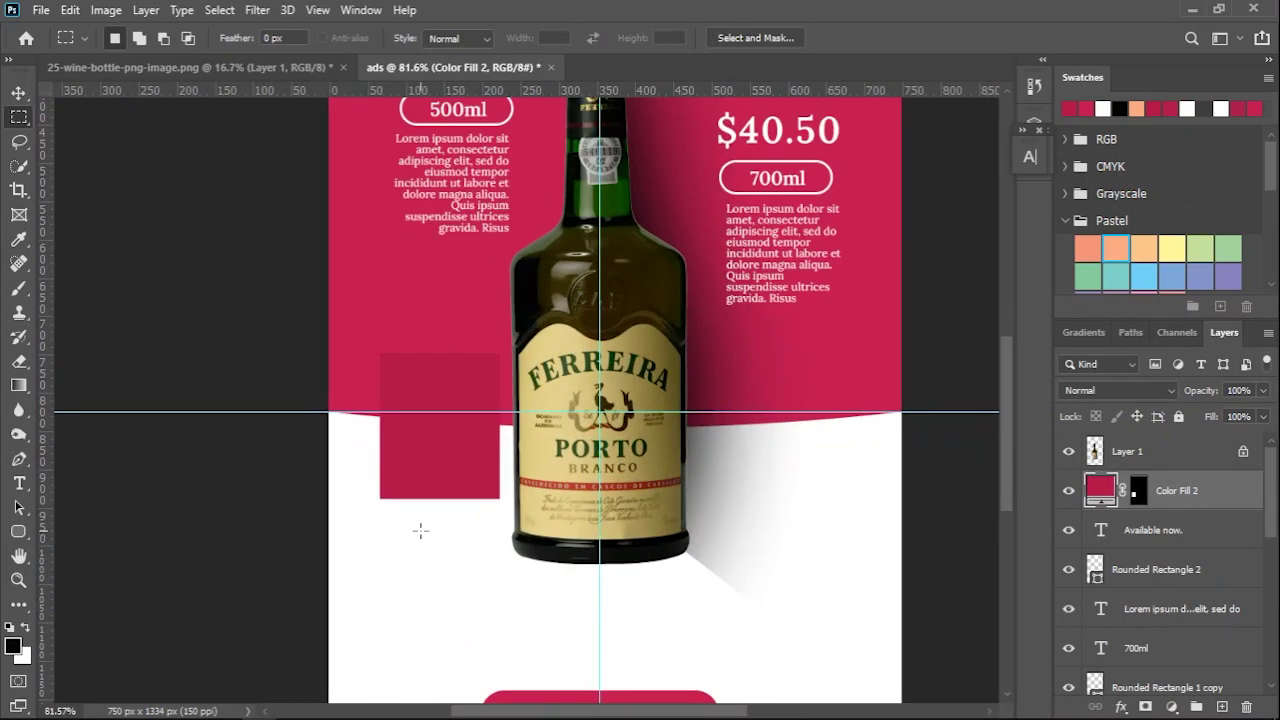
Draw a 138×170 px rectangle inside the crimson square with no fill and a 3 px dashed stroke.
{"action": "key", "text": "v"}
{"action": "right_click", "coordinate": [18, 531]}
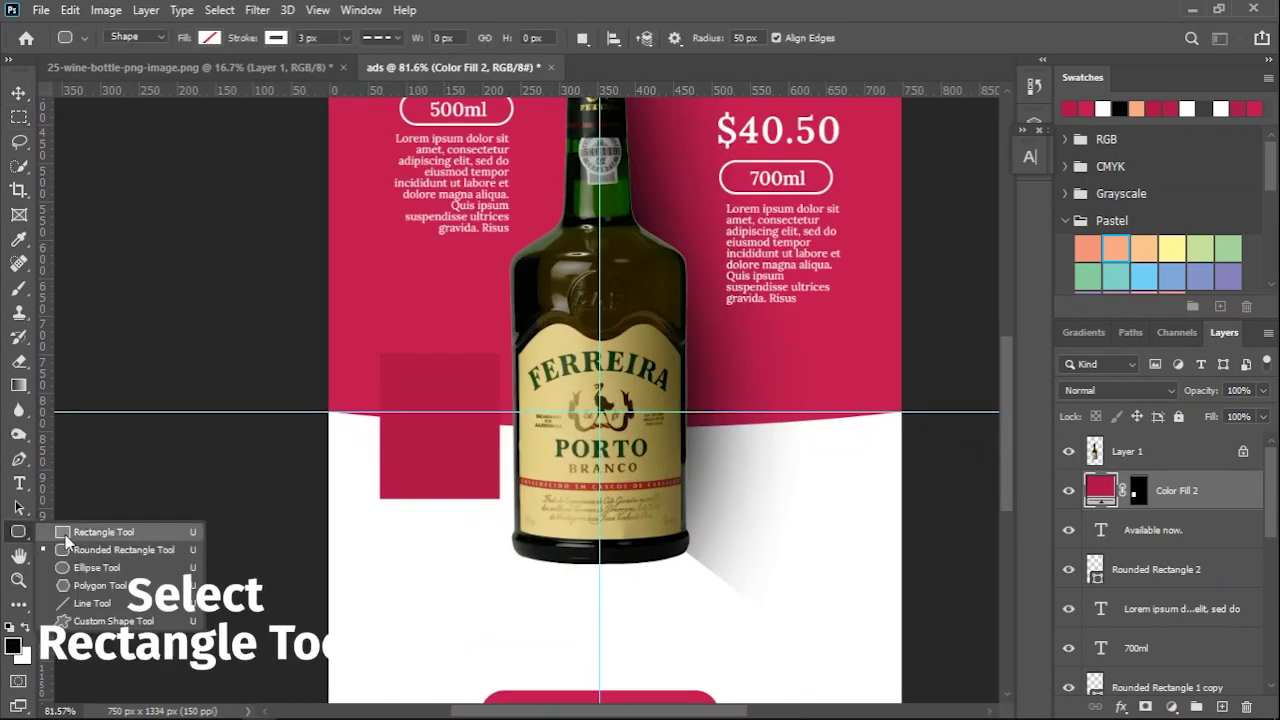
{"action": "left_click", "coordinate": [66, 533]}
{"action": "left_click_drag", "start_coordinate": [387, 362], "coordinate": [491, 490]}
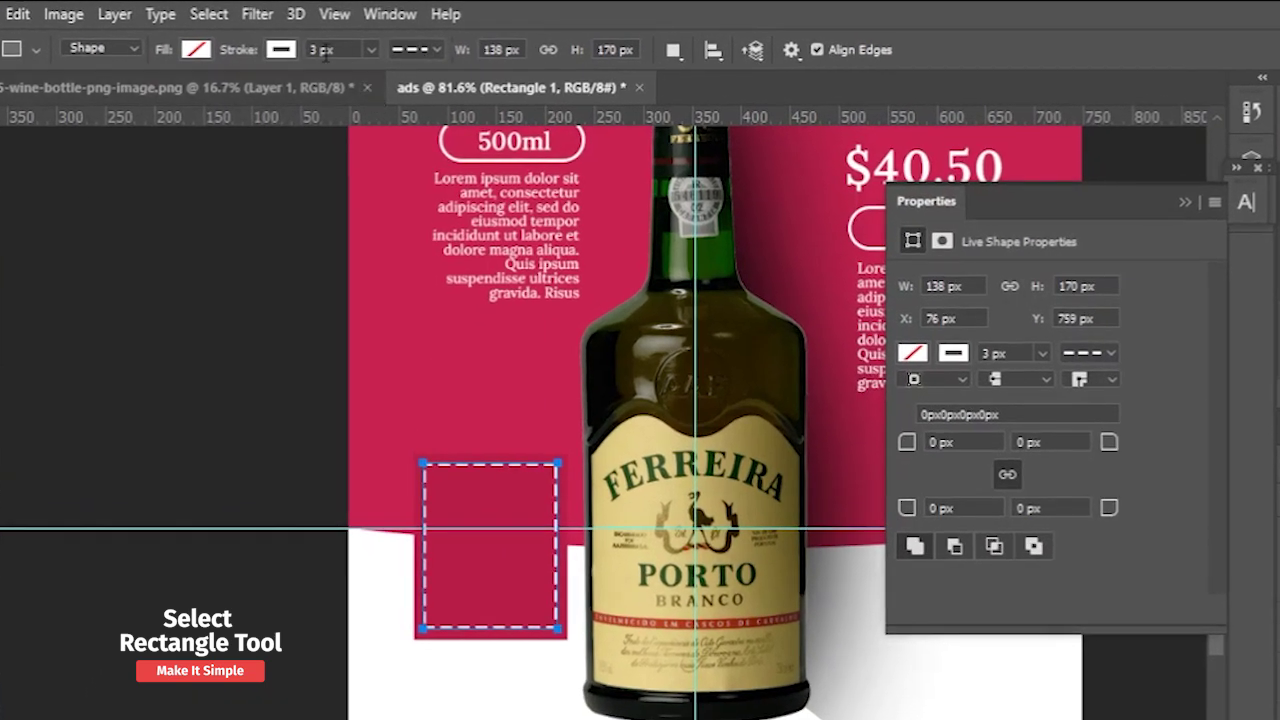
{"action": "left_click", "coordinate": [327, 36]}
{"action": "type", "text": "3"}
{"action": "left_click", "coordinate": [421, 50]}
{"action": "left_click", "coordinate": [421, 50]}
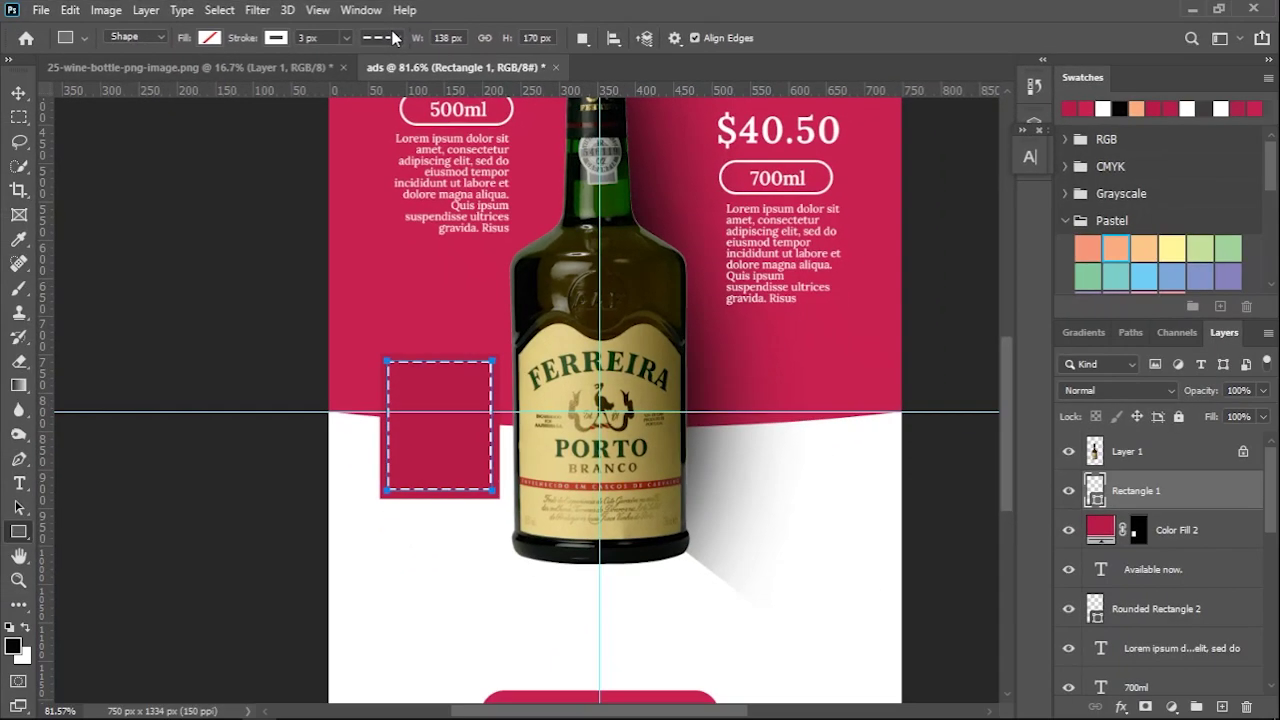
{"action": "key", "text": "v"}
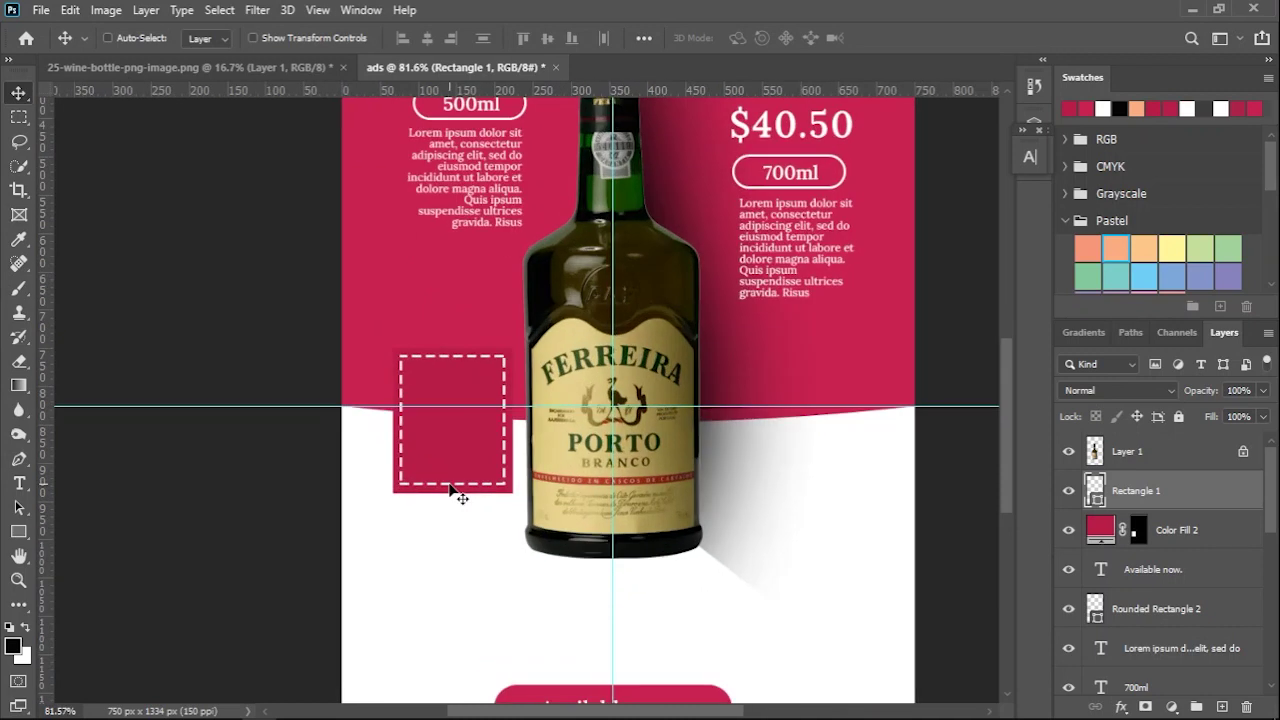
Create a text box over the crimson square and type the badge text.
{"action": "key", "text": "t"}
{"action": "left_click_drag", "start_coordinate": [380, 246], "coordinate": [491, 421]}
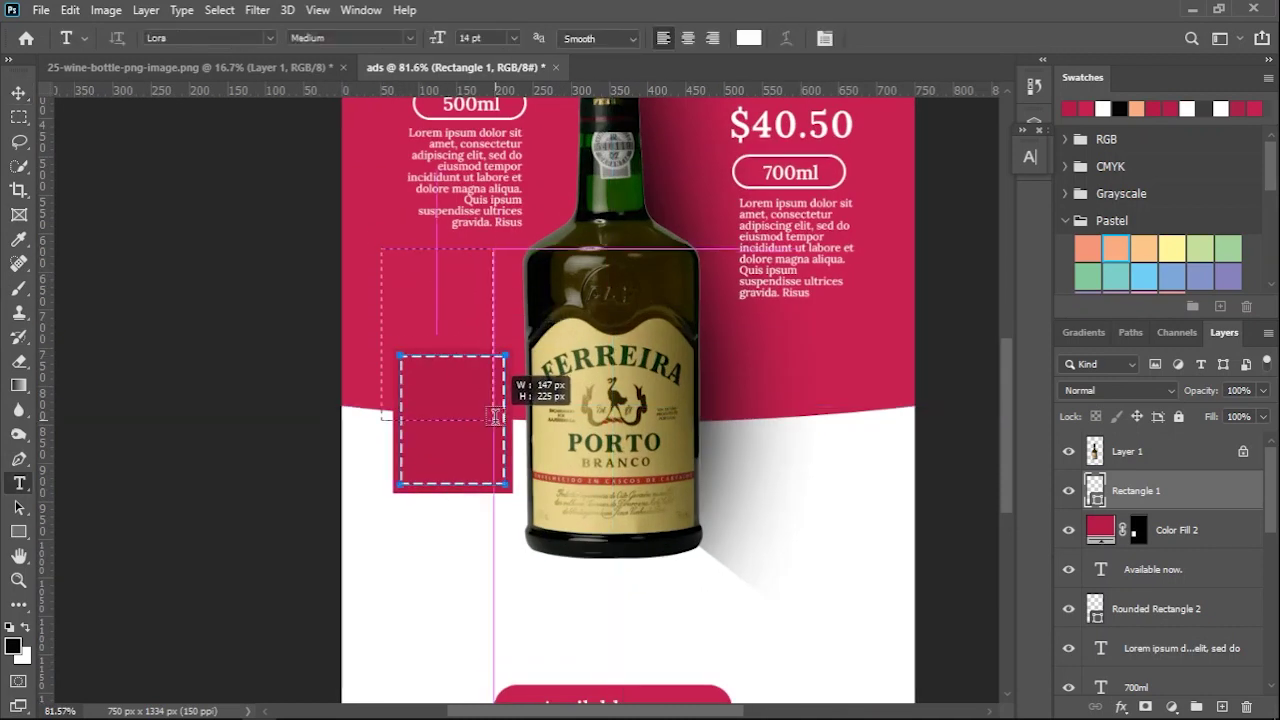
{"action": "key", "text": "Delete"}
{"action": "type", "text": "buy one"}
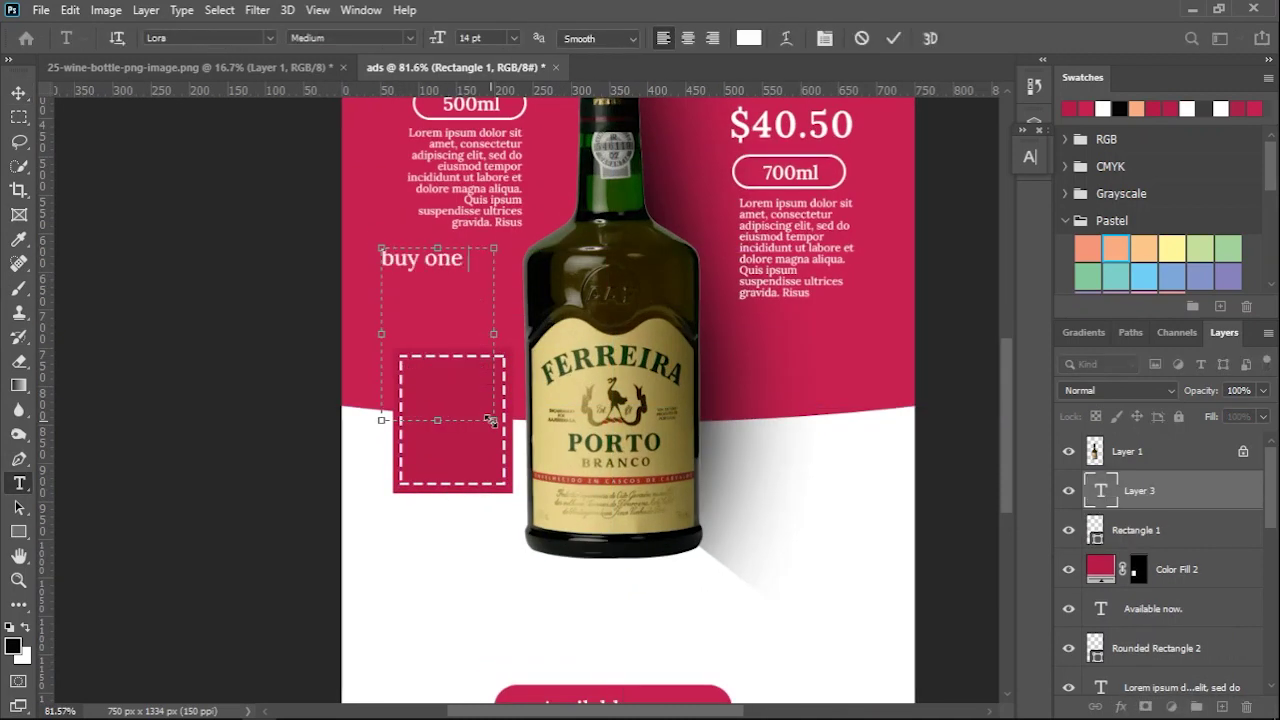
{"action": "type", "text": "take"}
Format the badge text as all caps, 22 pt, 17 pt leading, centre-aligned.
{"action": "key", "text": "ctrl+a"}
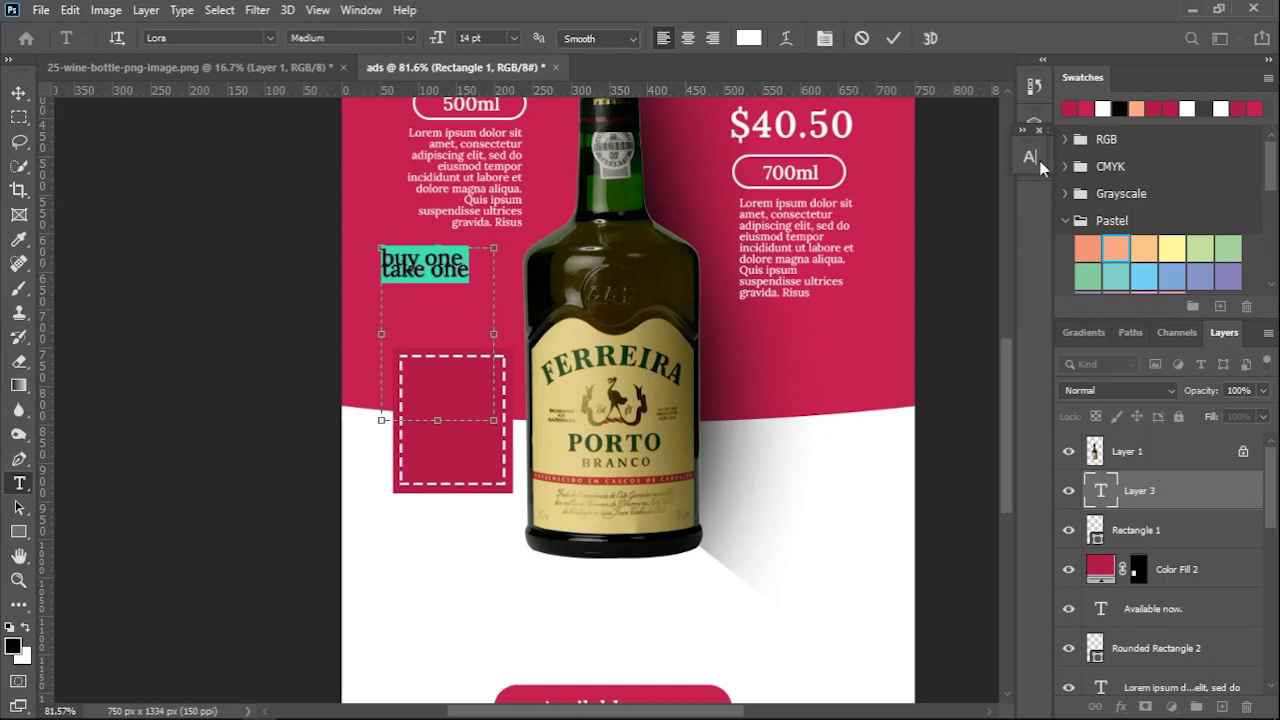
{"action": "left_click", "coordinate": [1030, 157]}
{"action": "left_click", "coordinate": [875, 286]}
{"action": "left_click", "coordinate": [866, 205]}
{"action": "type", "text": "19"}
{"action": "key", "text": "Return"}
{"action": "key", "text": "Up"}
{"action": "key", "text": "Up"}
{"action": "key", "text": "Up"}
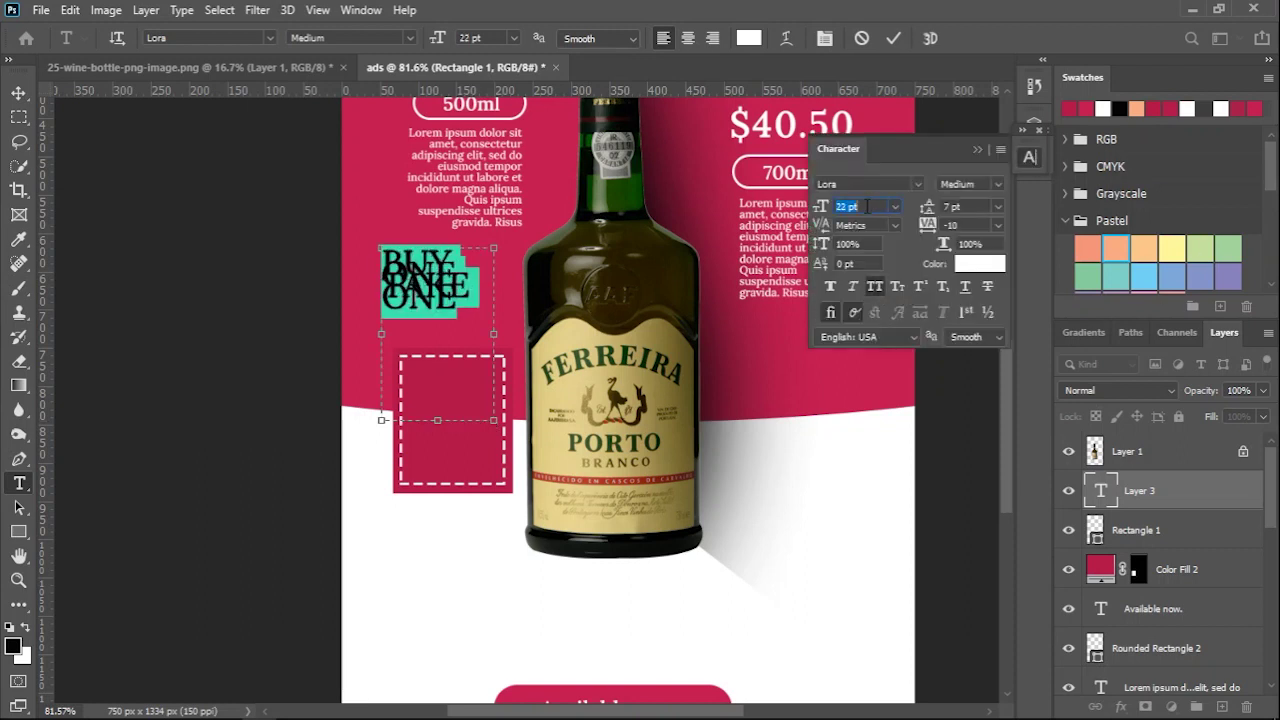
{"action": "left_click", "coordinate": [967, 206]}
{"action": "key", "text": "Up"}
{"action": "key", "text": "Up"}
{"action": "key", "text": "Up"}
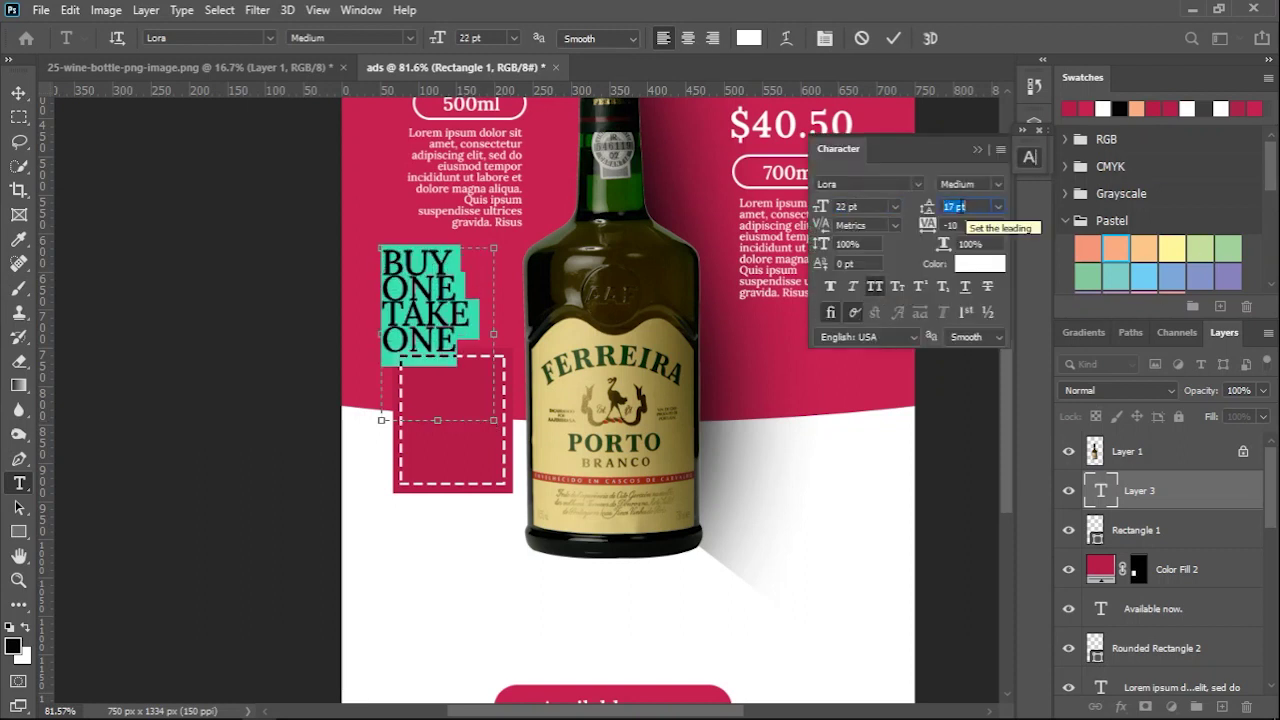
{"action": "left_click", "coordinate": [688, 38]}
{"action": "left_click", "coordinate": [893, 38]}
Centre BUY ONE TAKE ONE in the dashed box and add a drop shadow to the crimson square.
{"action": "key", "text": "v"}
{"action": "left_click_drag", "start_coordinate": [442, 298], "coordinate": [462, 415]}
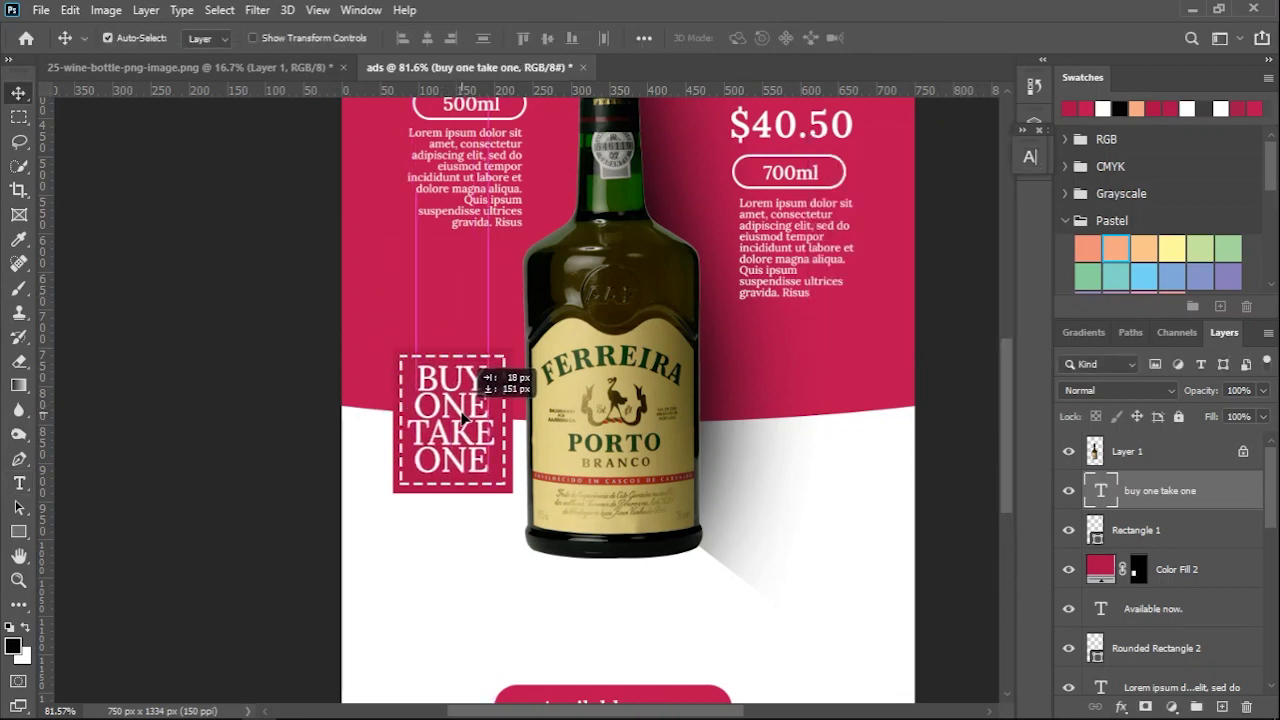
{"action": "left_click_drag", "start_coordinate": [460, 415], "coordinate": [462, 416]}
{"action": "double_click", "coordinate": [1215, 569]}
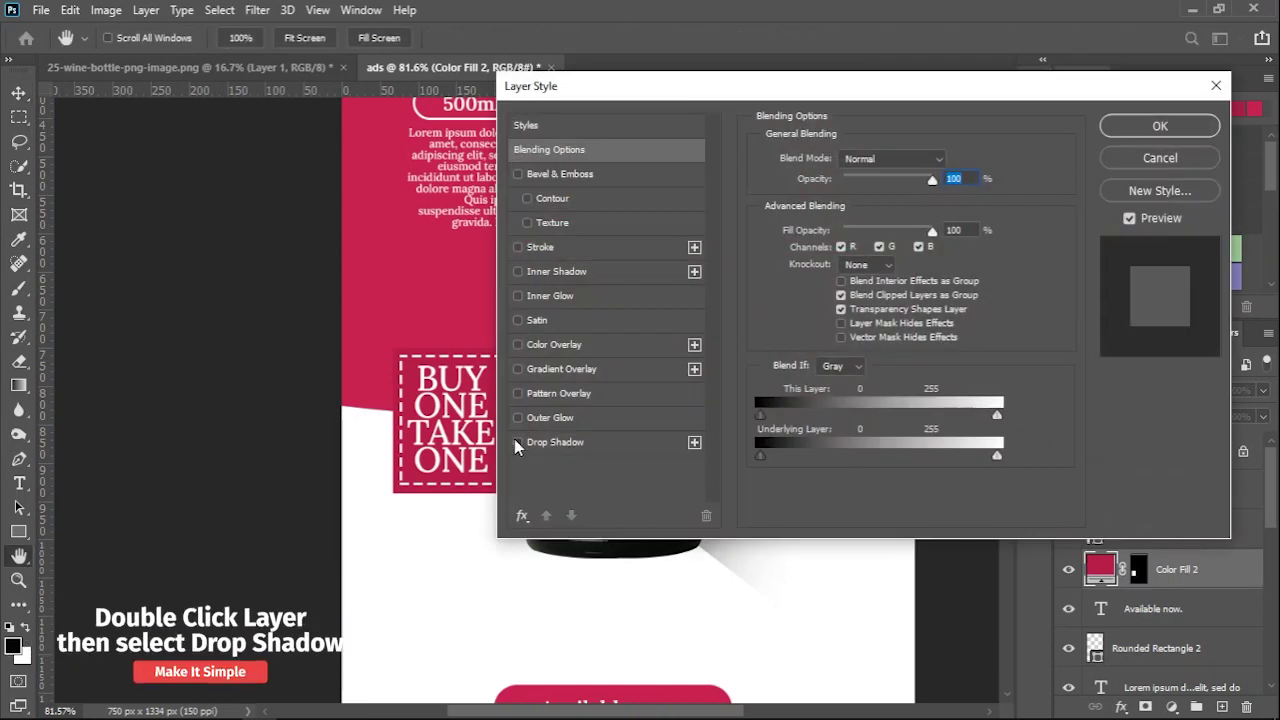
{"action": "left_click", "coordinate": [517, 442]}
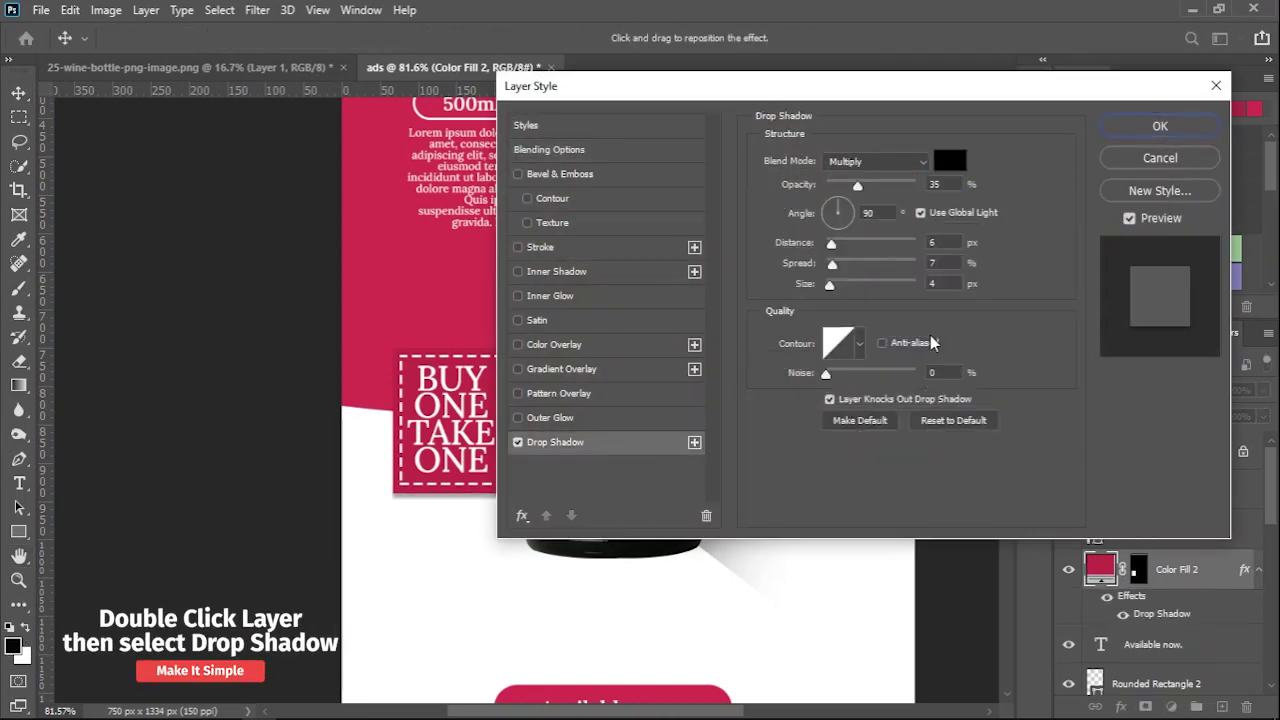
{"action": "left_click", "coordinate": [1160, 126]}
{"action": "scroll", "coordinate": [410, 577], "scroll_direction": "down", "scroll_amount": 3}
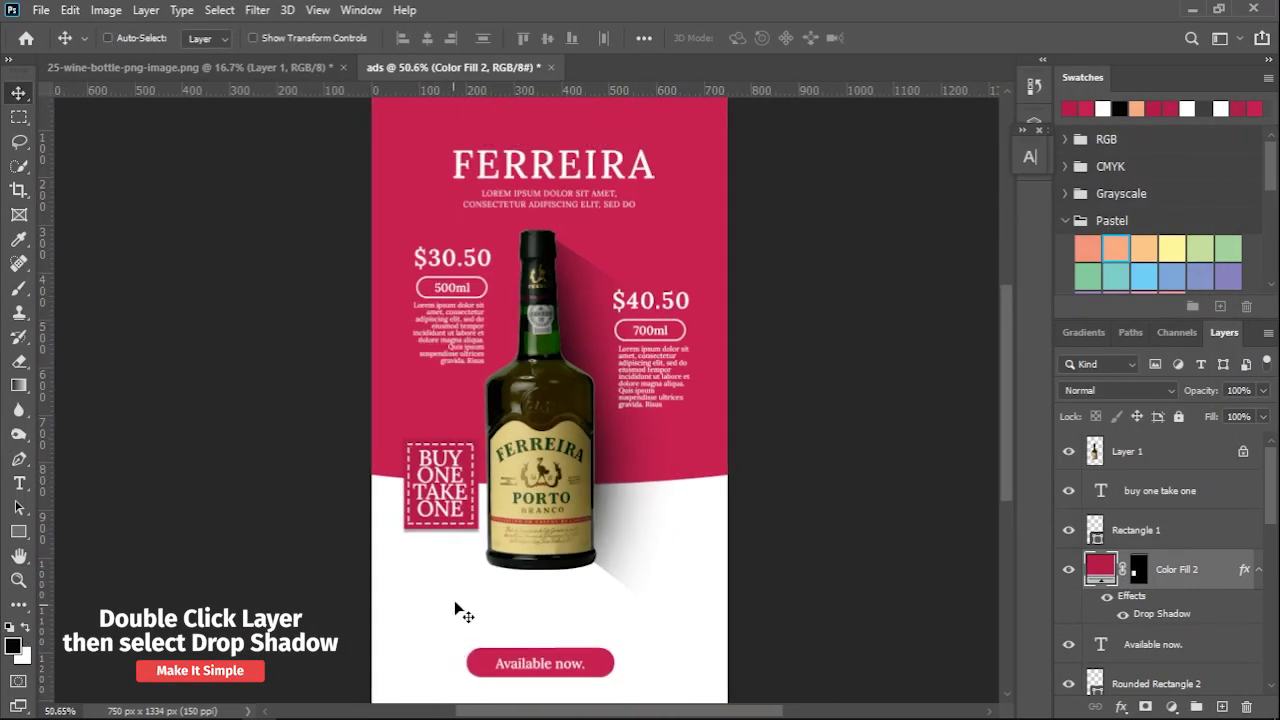
{"action": "key", "text": "t"}
{"action": "left_click_drag", "start_coordinate": [420, 592], "coordinate": [672, 636]}
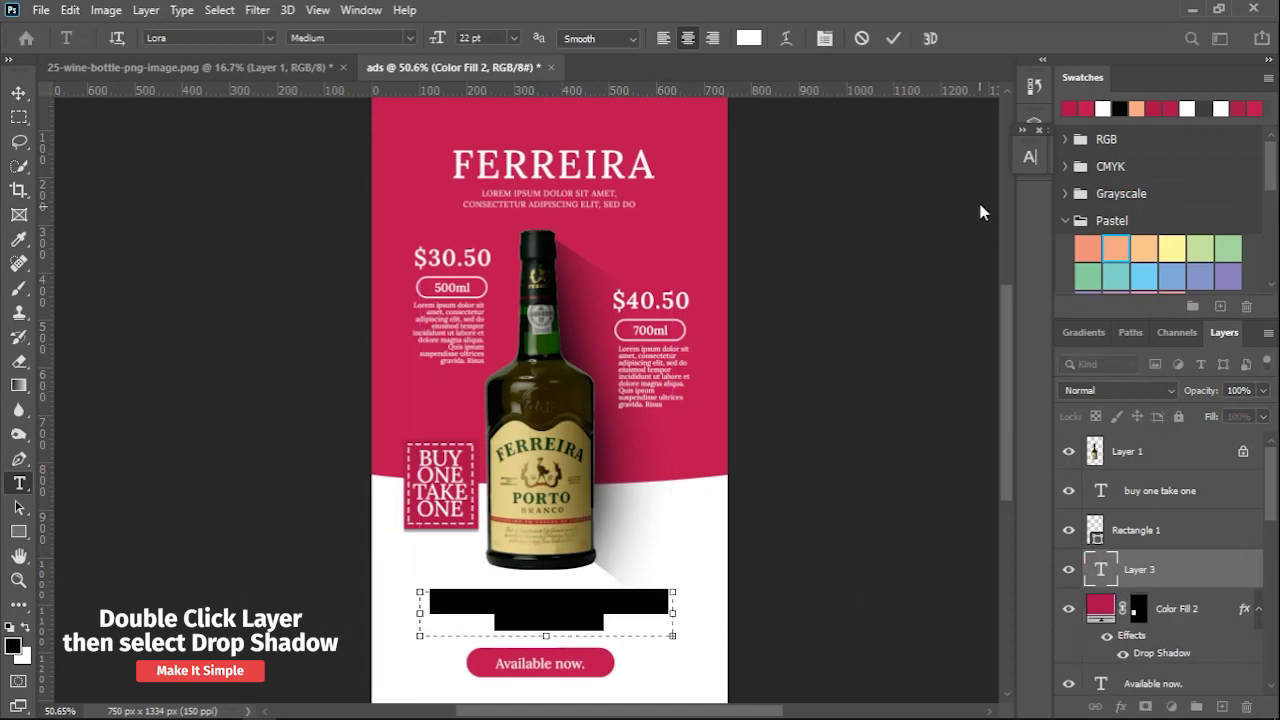
Set the paragraph text to dark grey #272727, 11 pt, with 13 pt leading.
{"action": "left_click", "coordinate": [1030, 157]}
{"action": "left_click", "coordinate": [980, 264]}
{"action": "left_click_drag", "start_coordinate": [766, 514], "coordinate": [733, 596]}
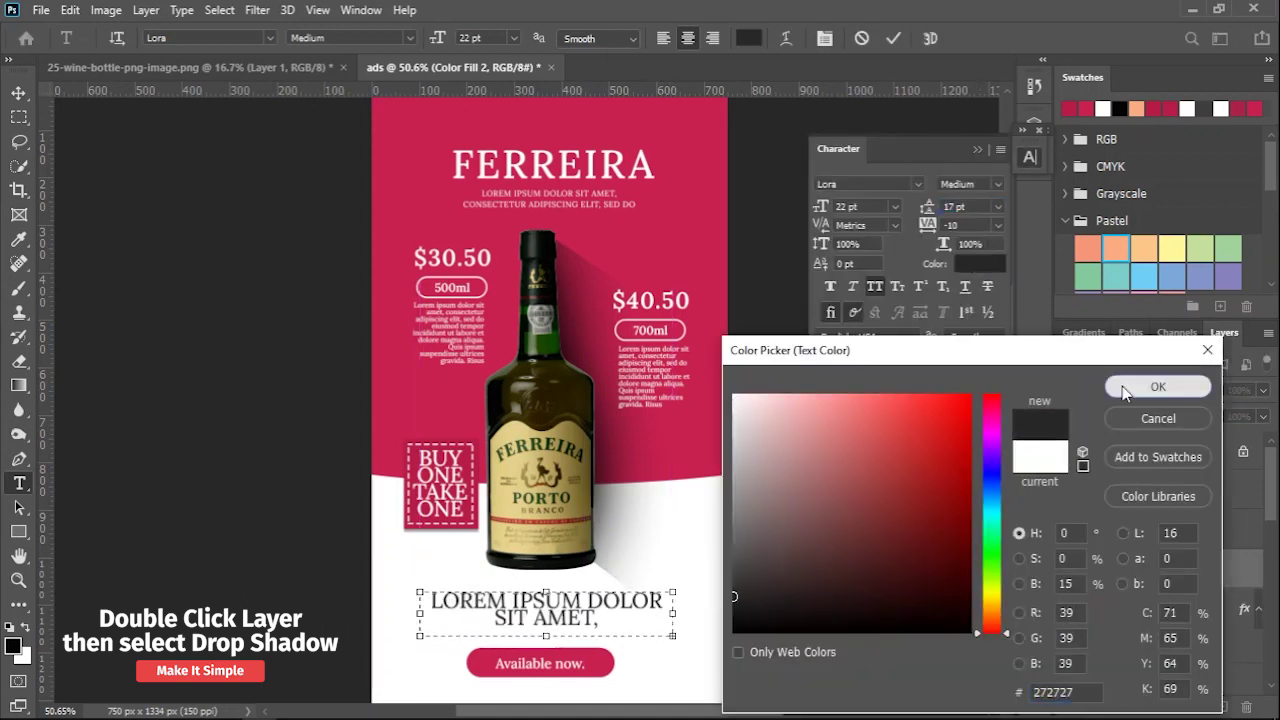
{"action": "left_click", "coordinate": [1124, 388]}
{"action": "left_click", "coordinate": [866, 208]}
{"action": "scroll", "coordinate": [866, 215], "scroll_direction": "down", "scroll_amount": 7}
{"action": "scroll", "coordinate": [866, 218], "scroll_direction": "down", "scroll_amount": 6}
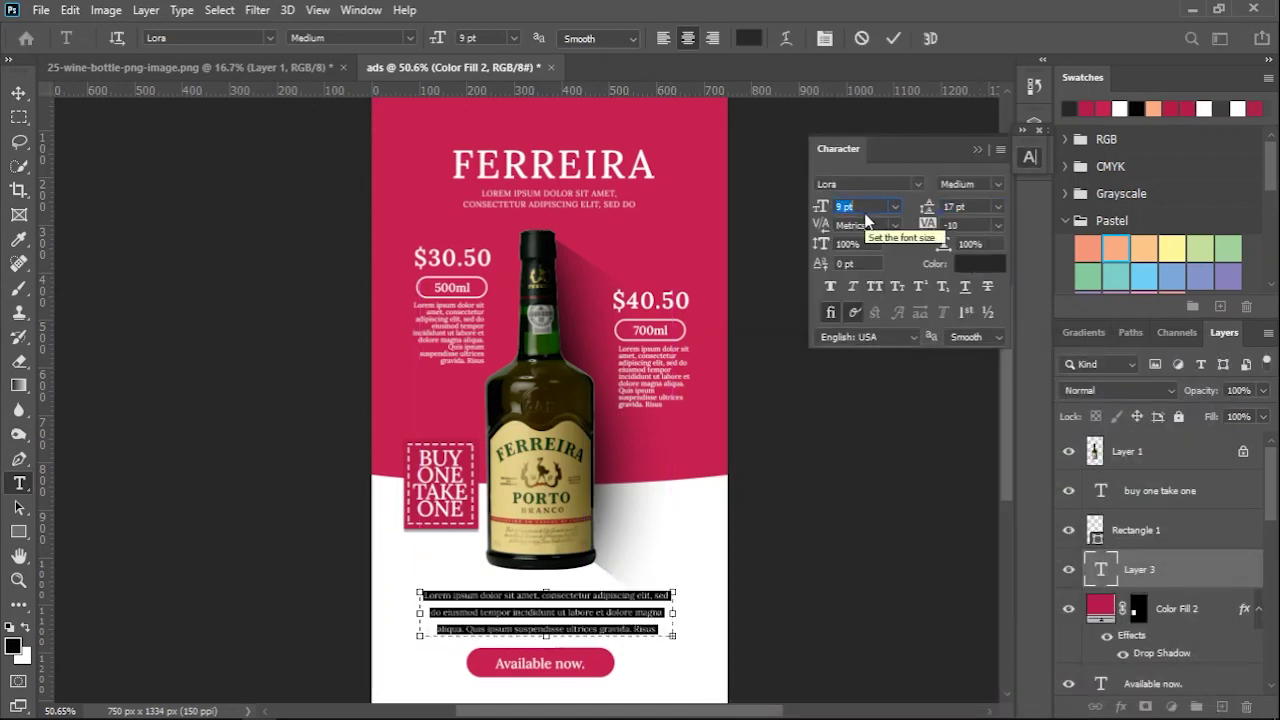
{"action": "scroll", "coordinate": [866, 212], "scroll_direction": "up", "scroll_amount": 2}
{"action": "left_click", "coordinate": [951, 206]}
{"action": "scroll", "coordinate": [951, 206], "scroll_direction": "down", "scroll_amount": 2}
{"action": "scroll", "coordinate": [951, 206], "scroll_direction": "down", "scroll_amount": 2}
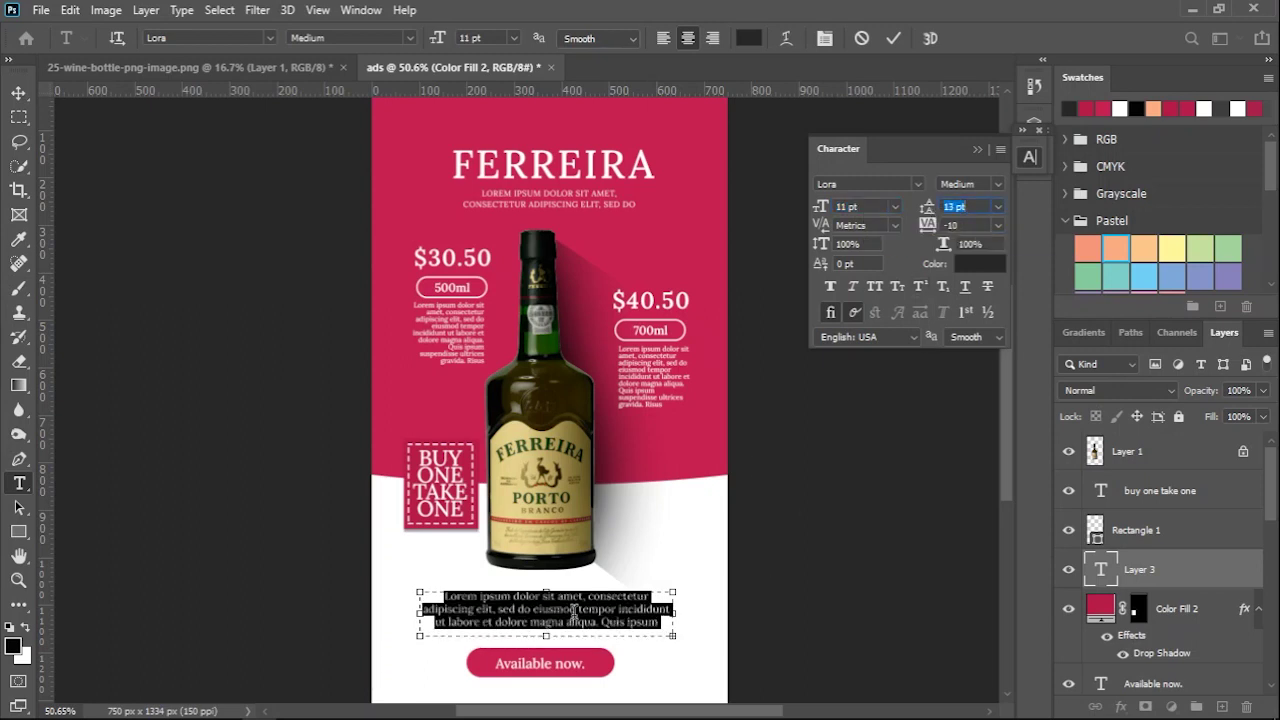
Narrow the paragraph box, commit it, and position it above the Available now. button.
{"action": "left_click_drag", "start_coordinate": [420, 613], "coordinate": [466, 613]}
{"action": "left_click", "coordinate": [893, 38]}
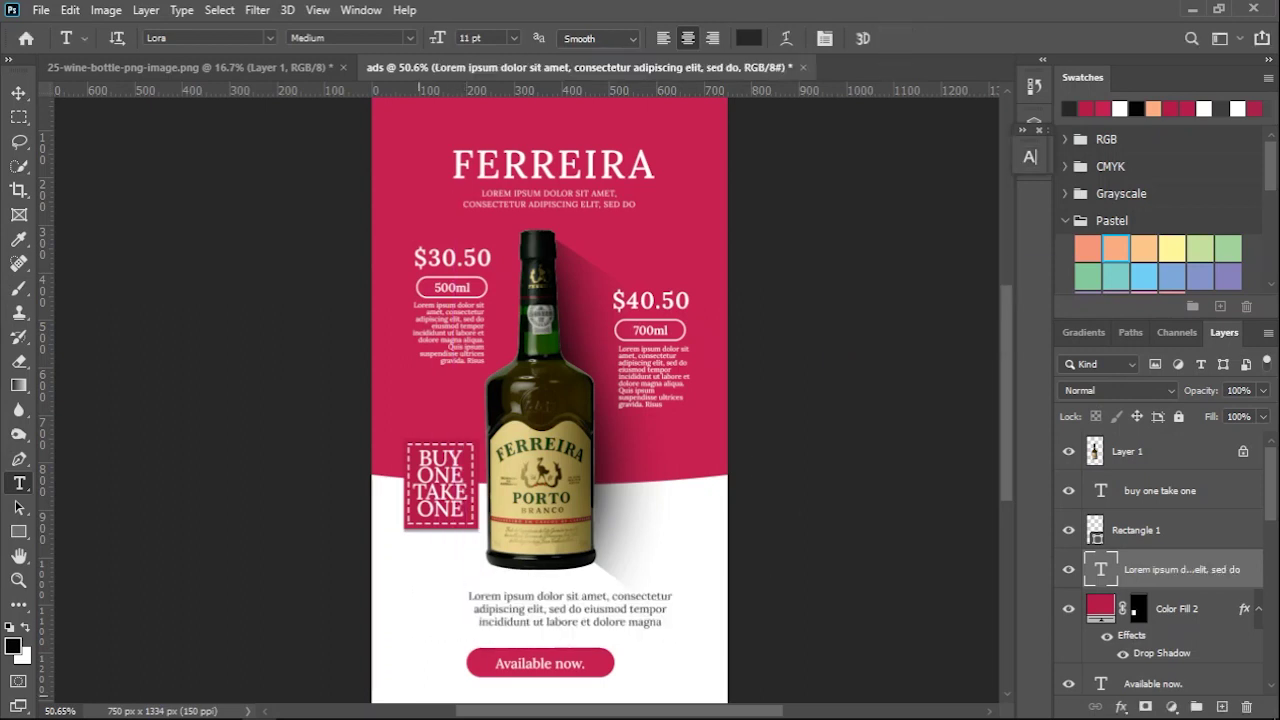
{"action": "key", "text": "v"}
{"action": "left_click_drag", "start_coordinate": [561, 612], "coordinate": [566, 600]}
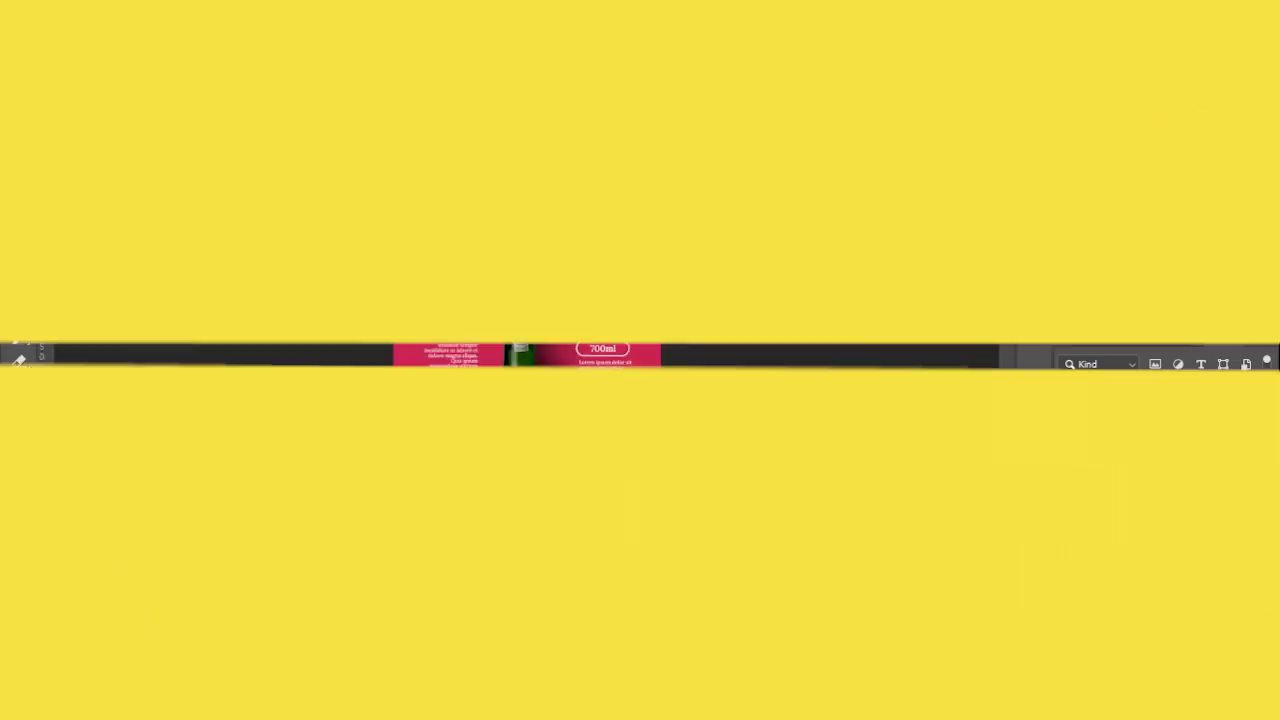